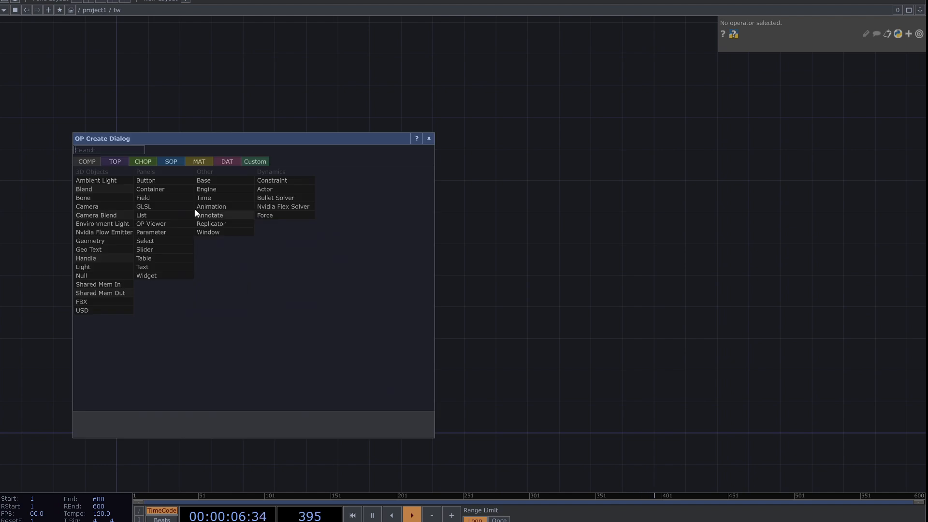
Create a Grid SOP in the empty network.
{"action": "left_click", "coordinate": [170, 158]}
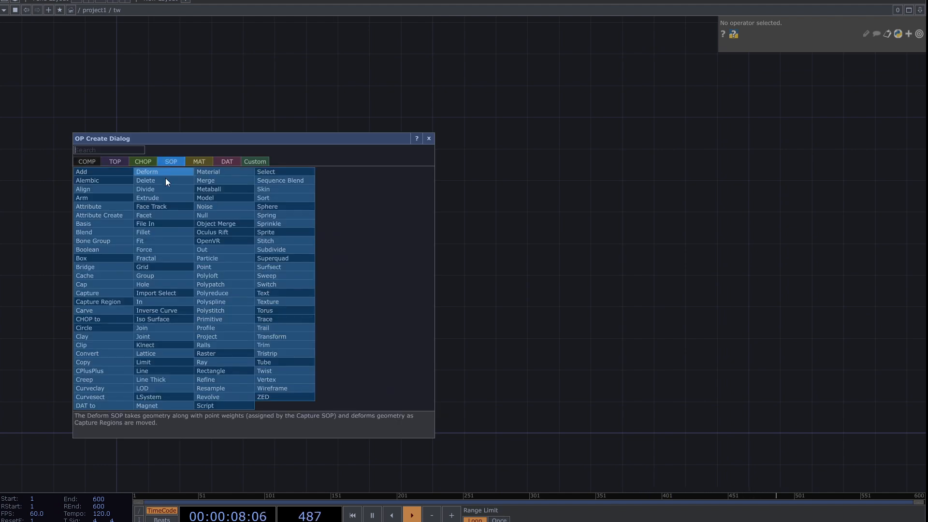
{"action": "left_click", "coordinate": [175, 268]}
{"action": "left_click", "coordinate": [199, 379]}
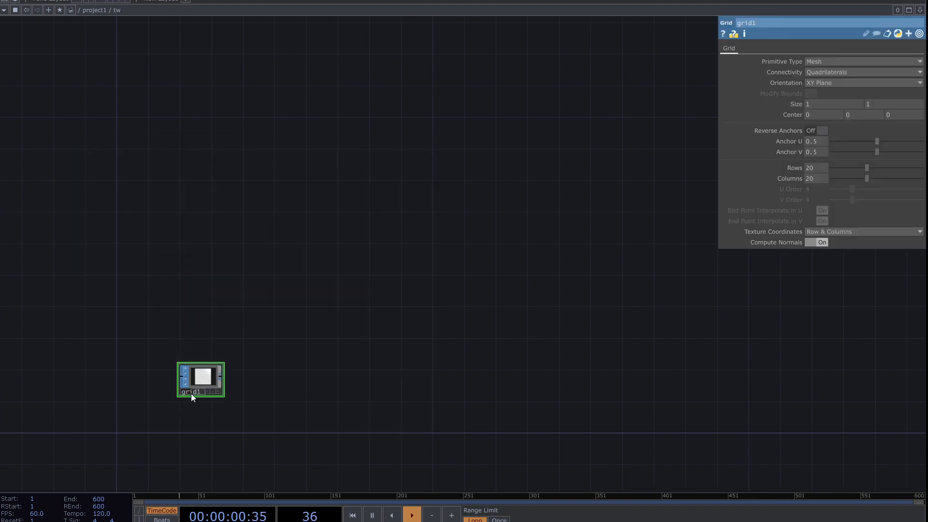
Add a Null SOP connected to the grid's output.
{"action": "scroll", "coordinate": [190, 394], "scroll_direction": "up", "scroll_amount": 5}
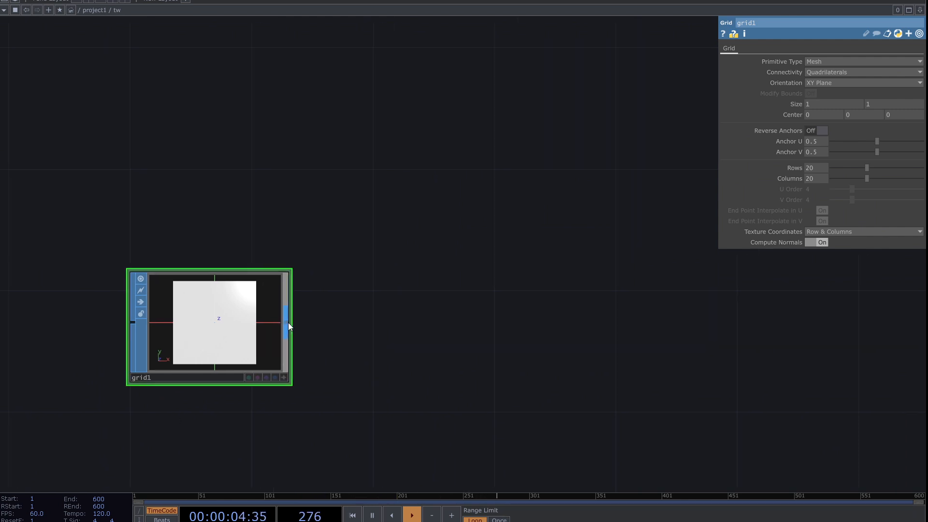
{"action": "right_click", "coordinate": [288, 323]}
{"action": "left_click", "coordinate": [238, 252]}
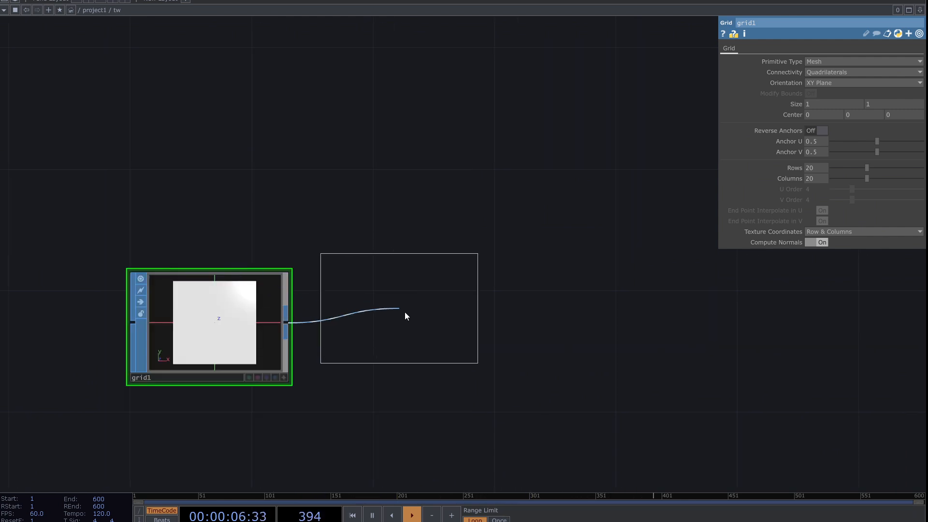
{"action": "left_click", "coordinate": [444, 333]}
Add a Geometry COMP connected to the null's output.
{"action": "right_click", "coordinate": [529, 323]}
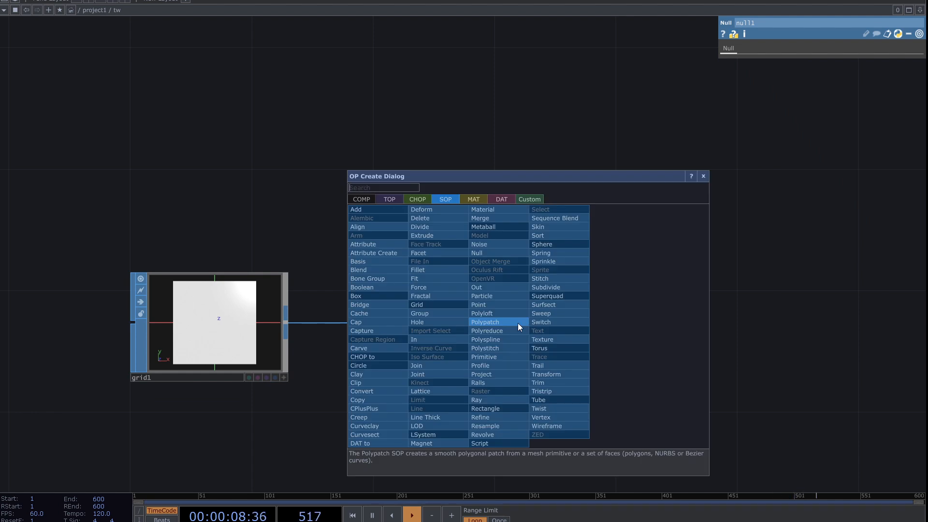
{"action": "type", "text": "ge"}
{"action": "left_click", "coordinate": [372, 285]}
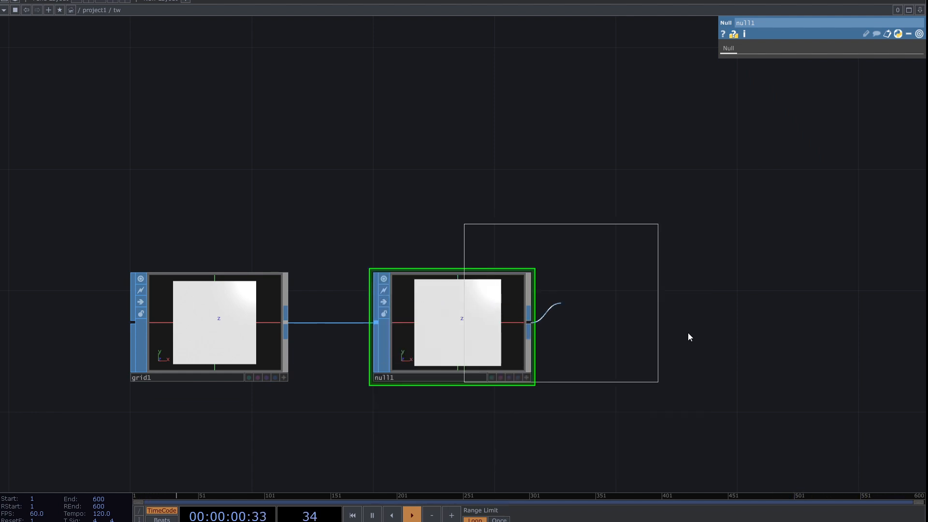
{"action": "left_click", "coordinate": [709, 333]}
Create a Camera COMP and place it above the geometry component.
{"action": "left_click_drag", "start_coordinate": [571, 199], "coordinate": [117, 201]}
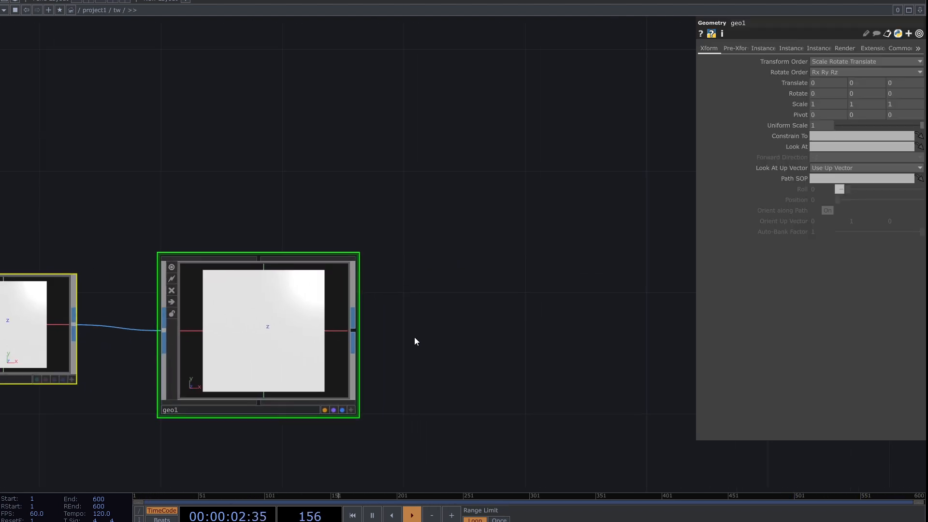
{"action": "left_click_drag", "start_coordinate": [330, 221], "coordinate": [333, 227]}
{"action": "key", "text": "Tab"}
{"action": "type", "text": "ca"}
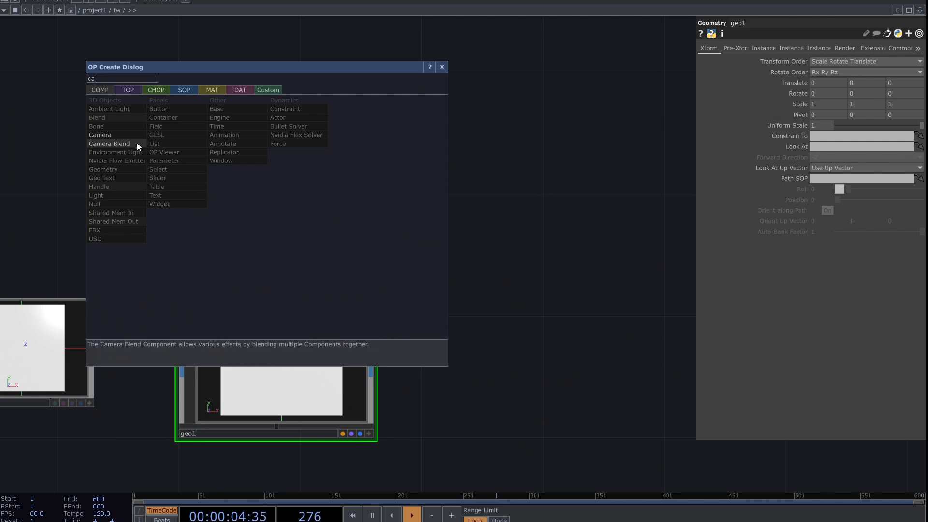
{"action": "left_click", "coordinate": [125, 135]}
{"action": "left_click", "coordinate": [319, 183]}
{"action": "left_click_drag", "start_coordinate": [439, 300], "coordinate": [452, 220]}
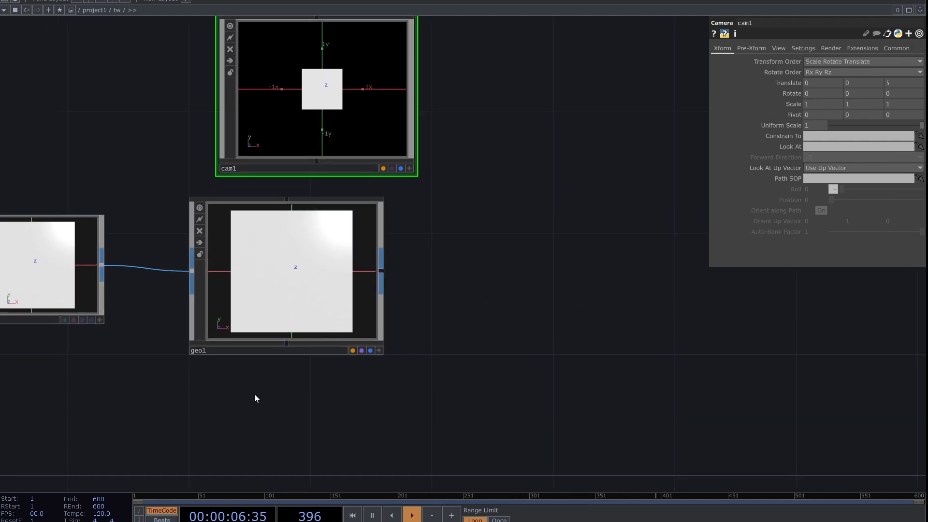
{"action": "key", "text": "Tab"}
{"action": "left_click", "coordinate": [142, 309]}
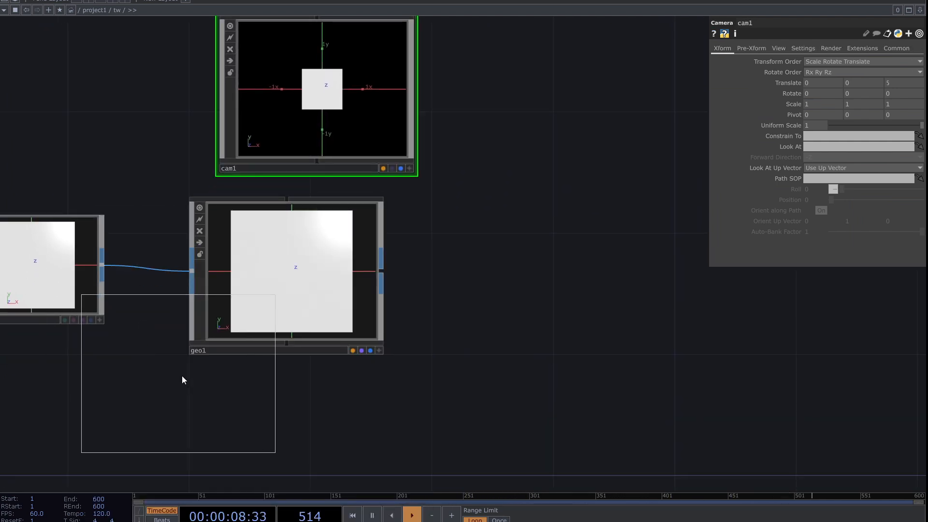
{"action": "key", "text": "Escape"}
Create a Light COMP and place it below the geometry component.
{"action": "key", "text": "Tab"}
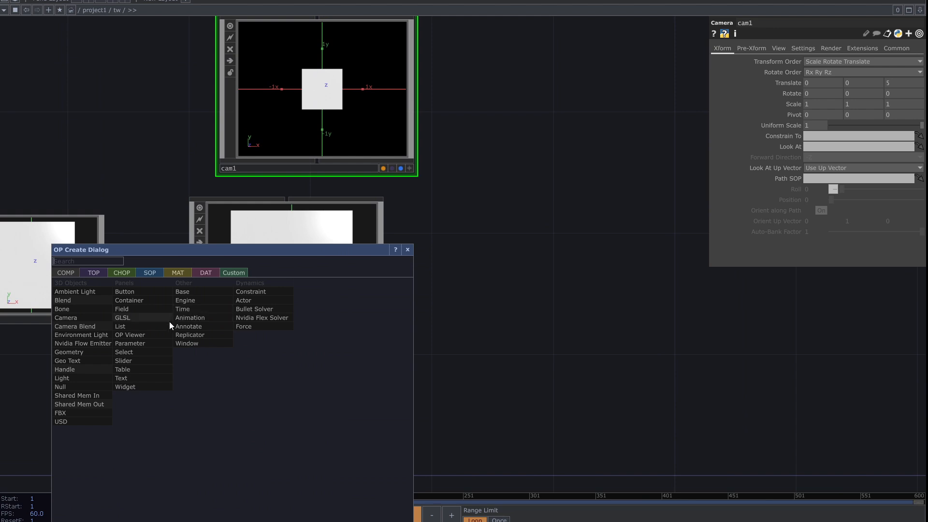
{"action": "left_click", "coordinate": [74, 376]}
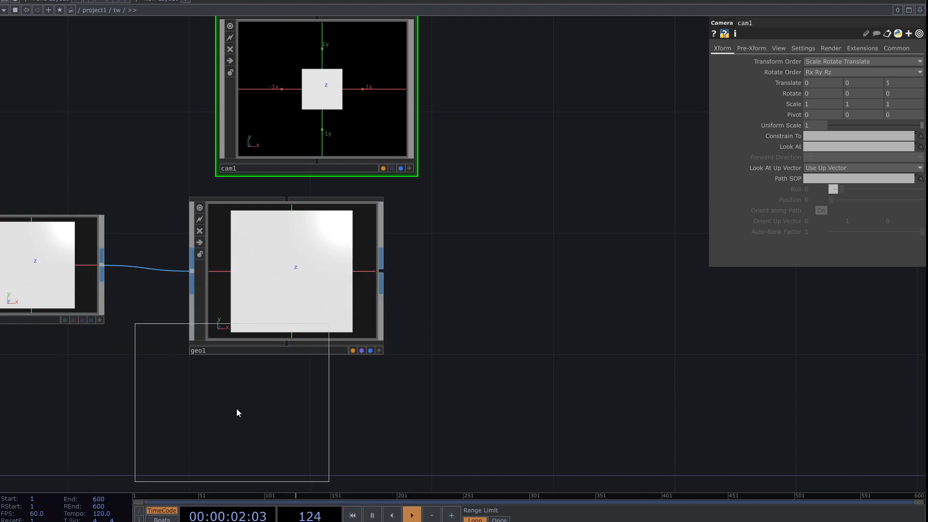
{"action": "left_click", "coordinate": [282, 442]}
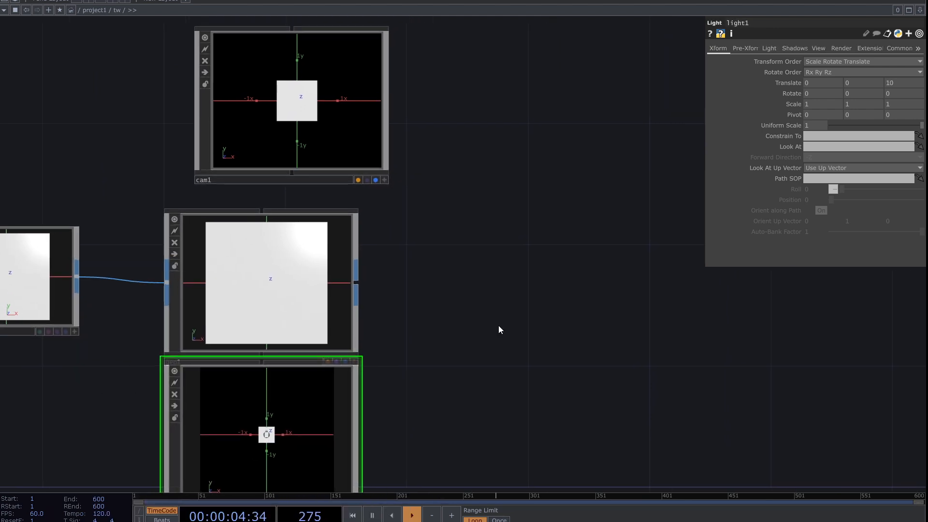
Create a Render TOP beside the geometry, camera and light components.
{"action": "key", "text": "Tab"}
{"action": "type", "text": "re"}
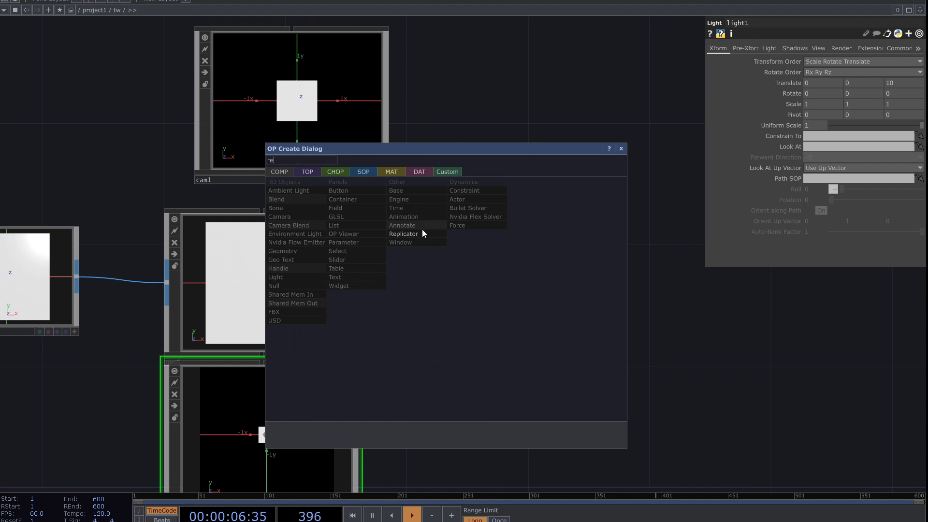
{"action": "left_click", "coordinate": [307, 172]}
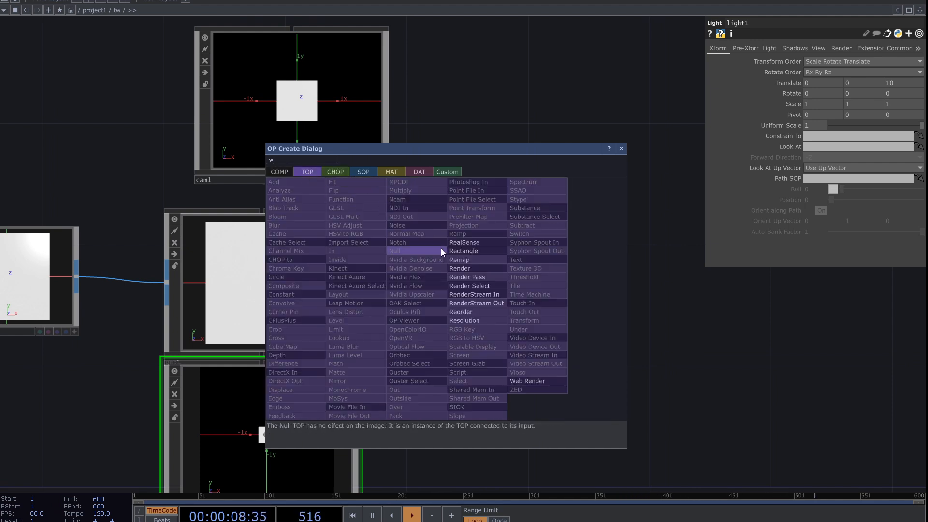
{"action": "left_click", "coordinate": [474, 276]}
{"action": "left_click", "coordinate": [476, 277]}
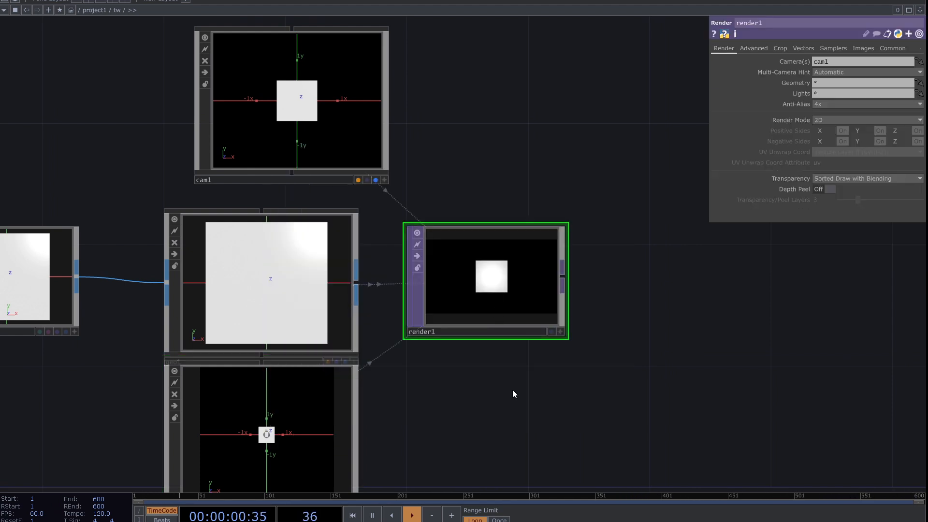
Set the Render TOP's resolution to the 1024 x 1024 preset.
{"action": "left_click_drag", "start_coordinate": [513, 391], "coordinate": [308, 422]}
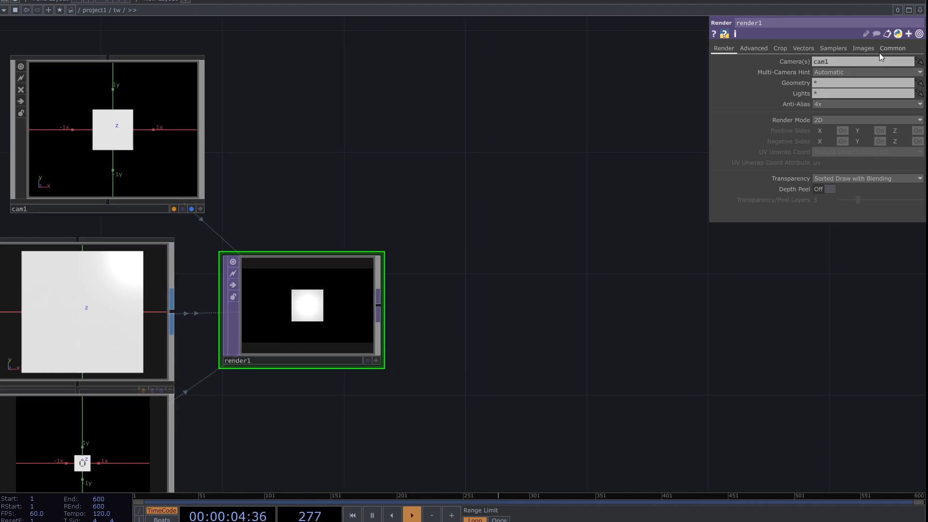
{"action": "left_click", "coordinate": [893, 48]}
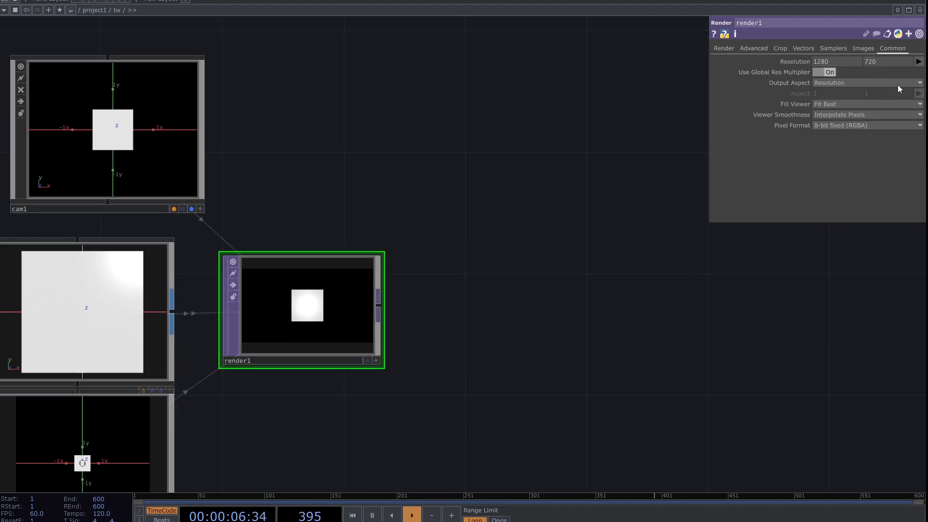
{"action": "left_click", "coordinate": [918, 61]}
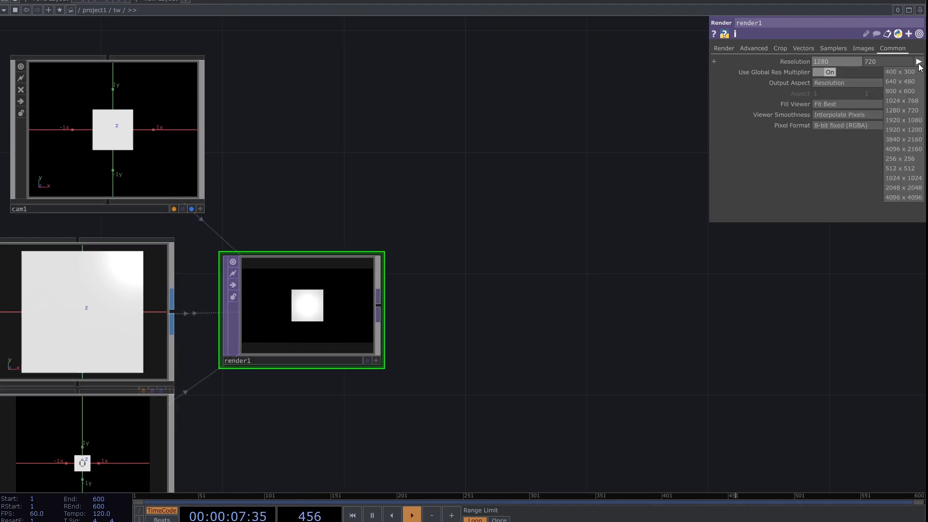
{"action": "left_click", "coordinate": [903, 178]}
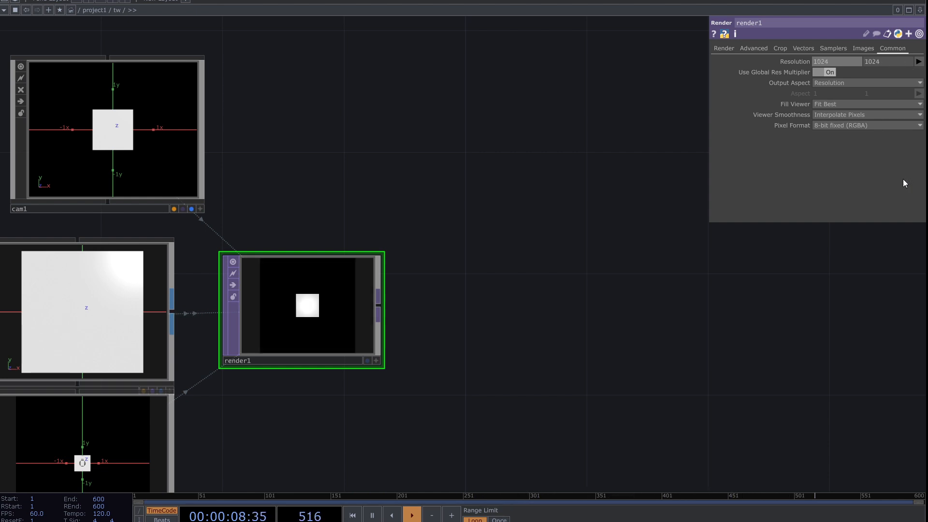
Reduce the camera's FOV angle to 10.1 so the grid fills the render.
{"action": "left_click_drag", "start_coordinate": [294, 416], "coordinate": [427, 213]}
{"action": "left_click", "coordinate": [312, 174]}
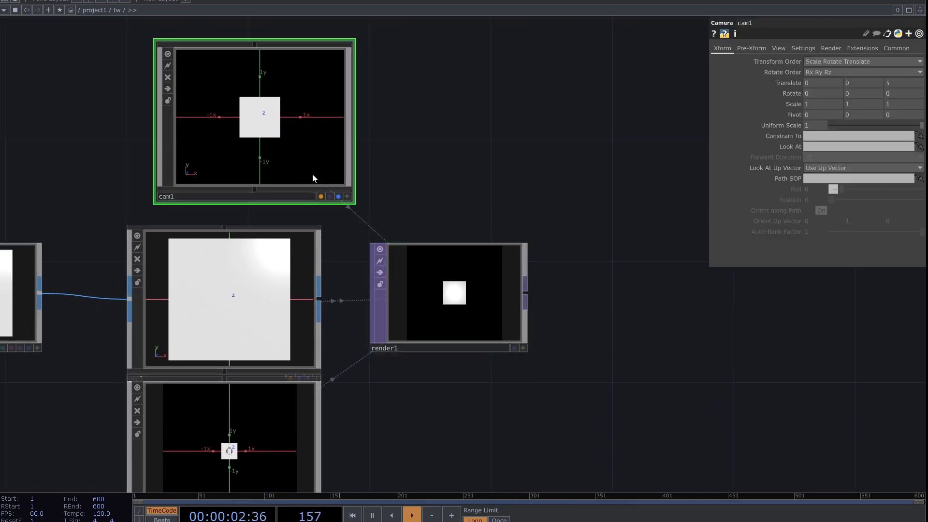
{"action": "scroll", "coordinate": [660, 193], "scroll_direction": "up", "scroll_amount": 3}
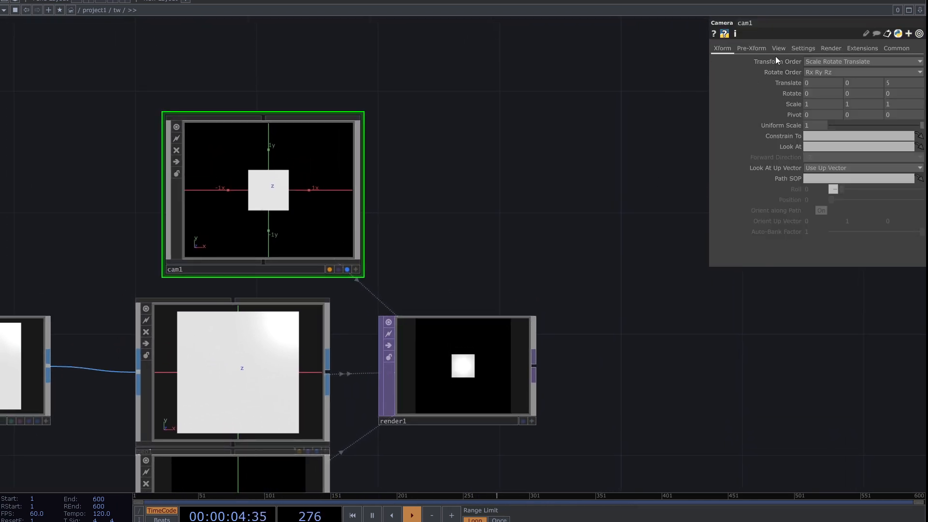
{"action": "scroll", "coordinate": [580, 328], "scroll_direction": "down", "scroll_amount": 1}
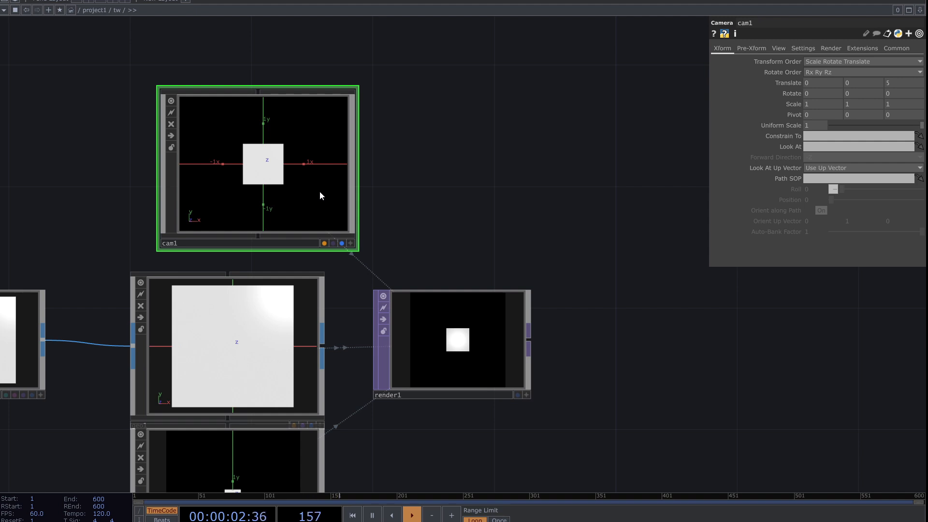
{"action": "left_click", "coordinate": [777, 48]}
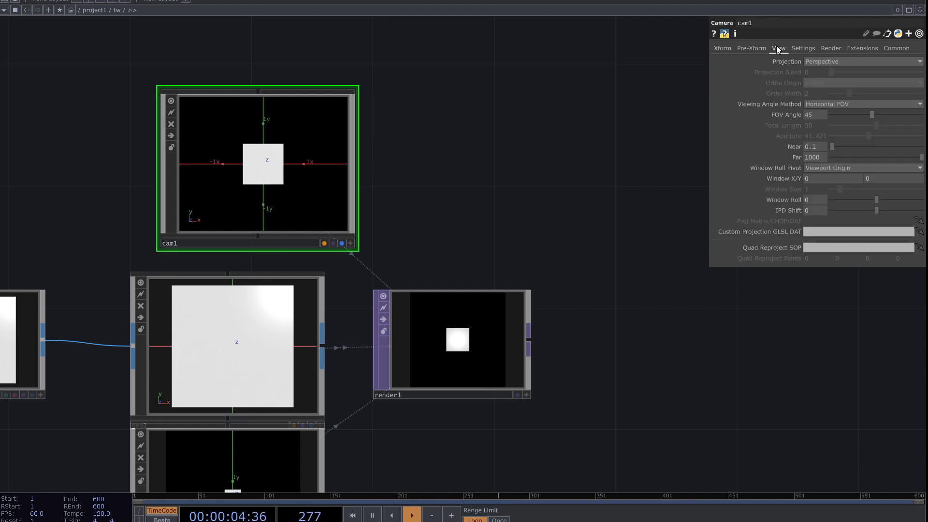
{"action": "left_click_drag", "start_coordinate": [872, 115], "coordinate": [841, 118]}
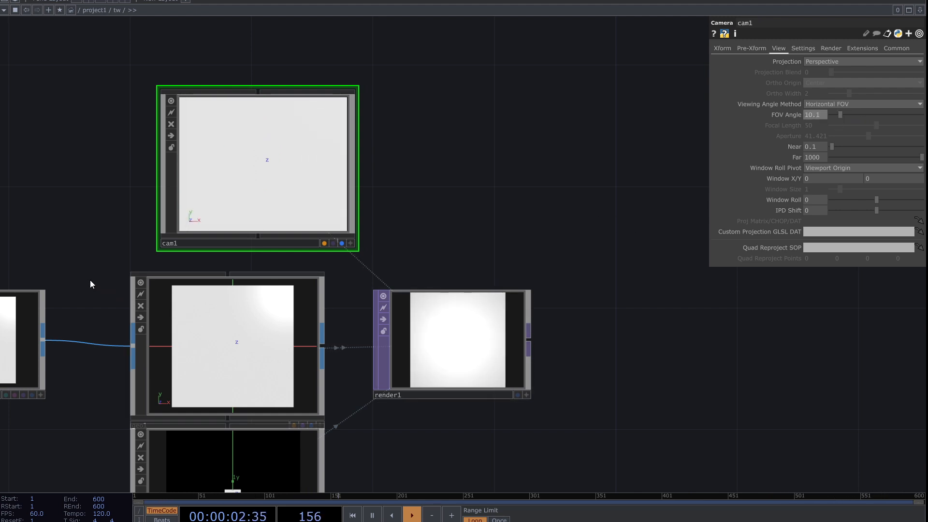
Set the grid to 5 rows and 5 columns.
{"action": "left_click_drag", "start_coordinate": [477, 416], "coordinate": [692, 351]}
{"action": "left_click_drag", "start_coordinate": [301, 406], "coordinate": [514, 379]}
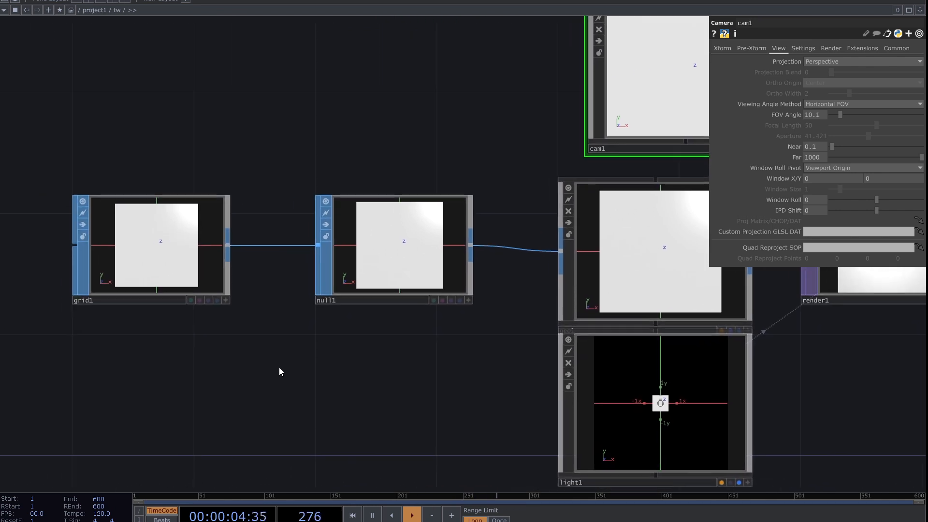
{"action": "left_click", "coordinate": [210, 286]}
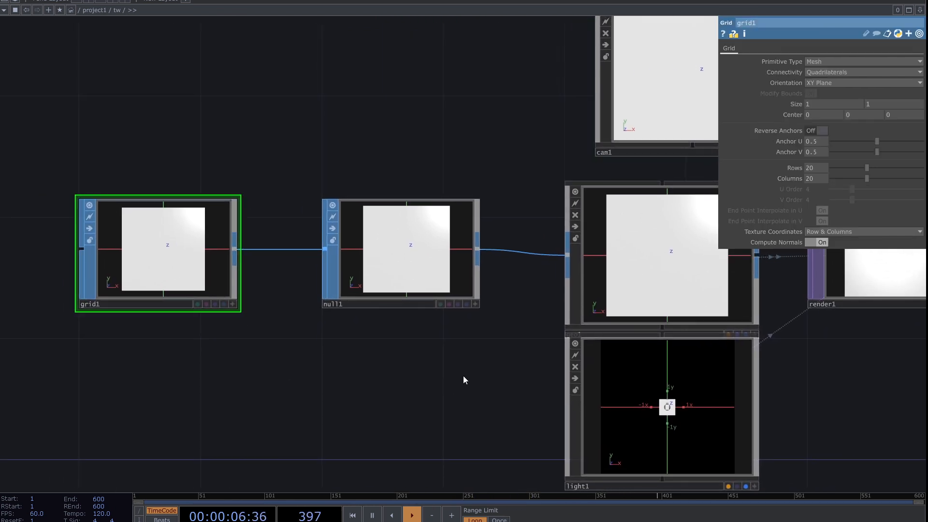
{"action": "left_click", "coordinate": [824, 169]}
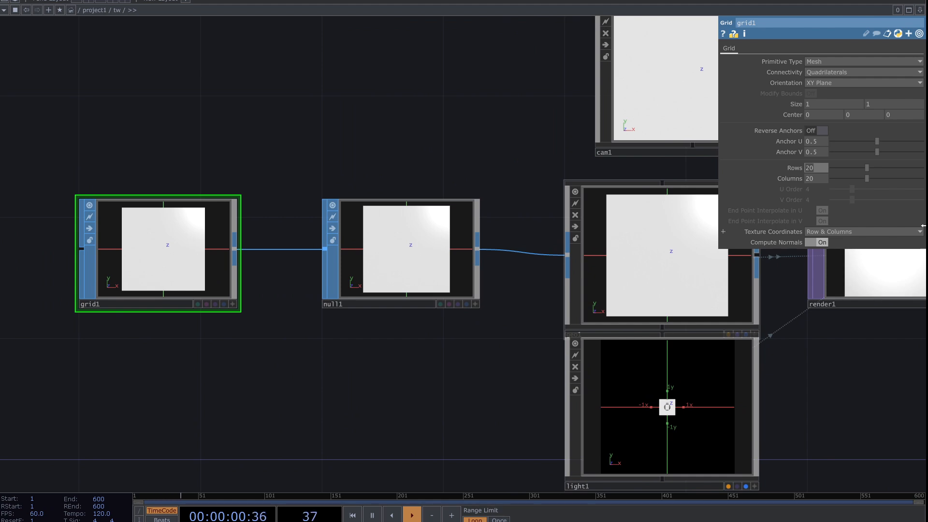
{"action": "type", "text": "55"}
Move the light away from beneath the geometry and create a Line MAT below the null.
{"action": "left_click_drag", "start_coordinate": [843, 405], "coordinate": [672, 372]}
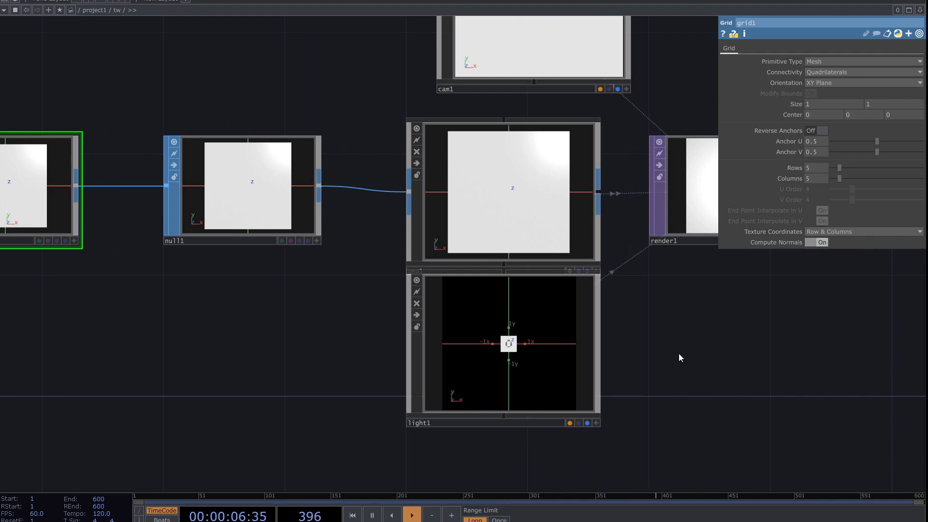
{"action": "left_click_drag", "start_coordinate": [506, 377], "coordinate": [628, 377]}
{"action": "key", "text": "Tab"}
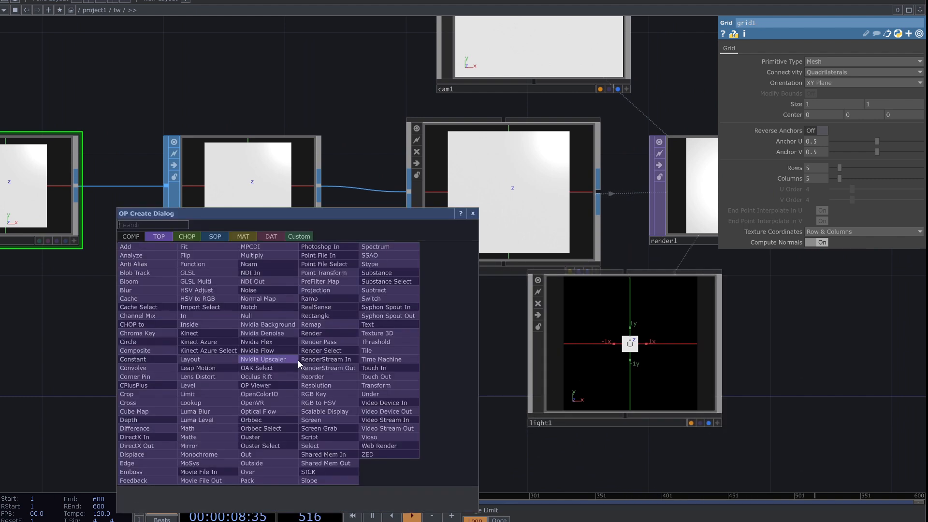
{"action": "left_click", "coordinate": [255, 235]}
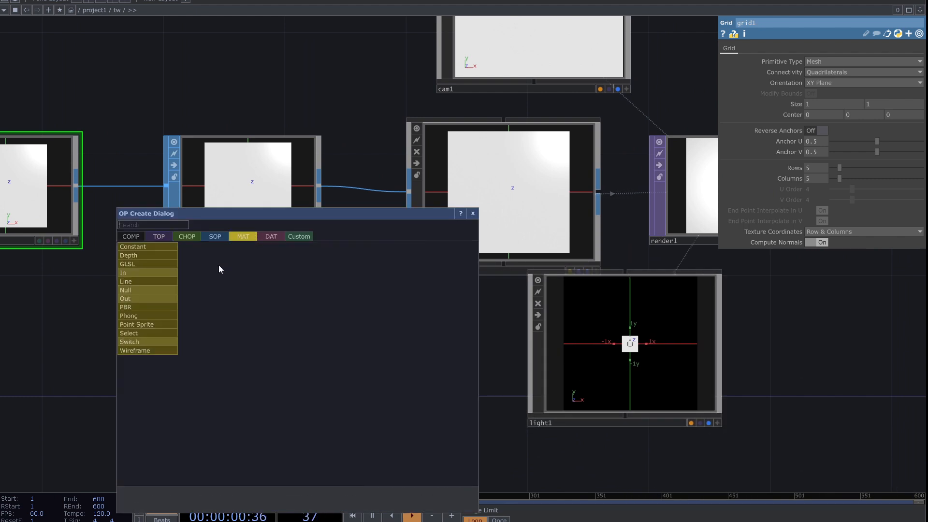
{"action": "left_click", "coordinate": [150, 280]}
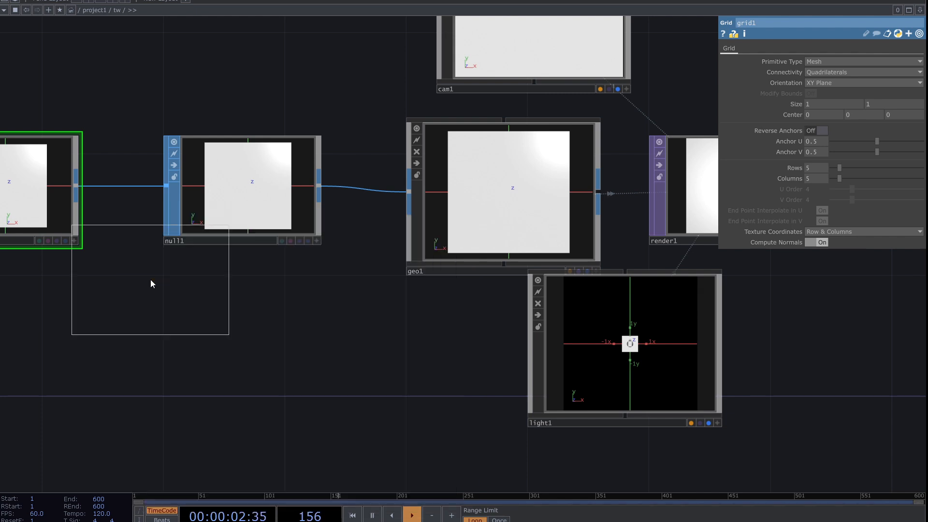
{"action": "left_click", "coordinate": [281, 360]}
Assign the Line MAT to the geometry component as its material and inspect the render up close.
{"action": "left_click_drag", "start_coordinate": [280, 363], "coordinate": [483, 194]}
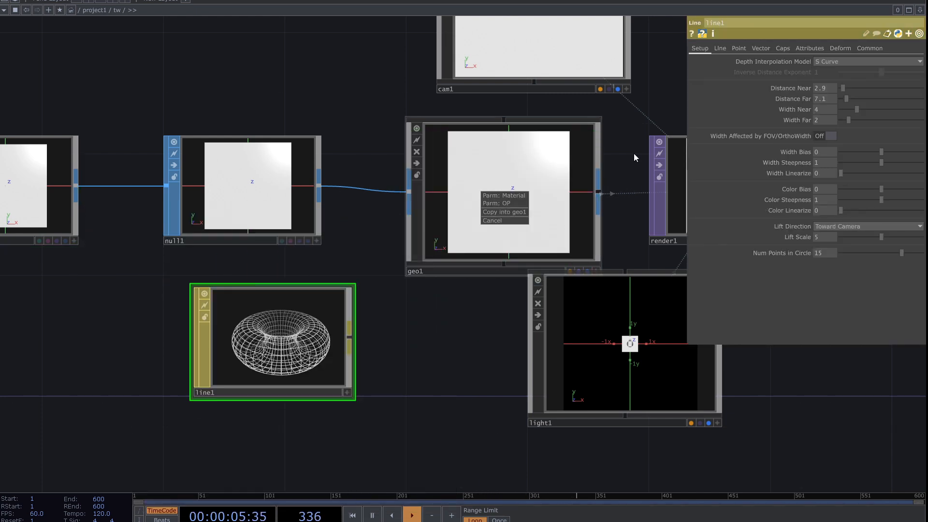
{"action": "left_click", "coordinate": [514, 196]}
{"action": "left_click_drag", "start_coordinate": [481, 315], "coordinate": [346, 338]}
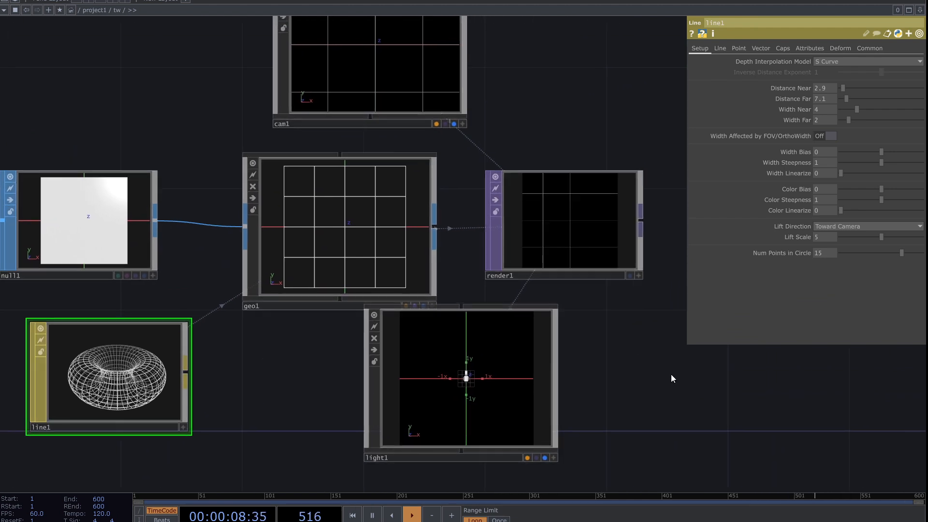
{"action": "scroll", "coordinate": [502, 278], "scroll_direction": "up", "scroll_amount": 5}
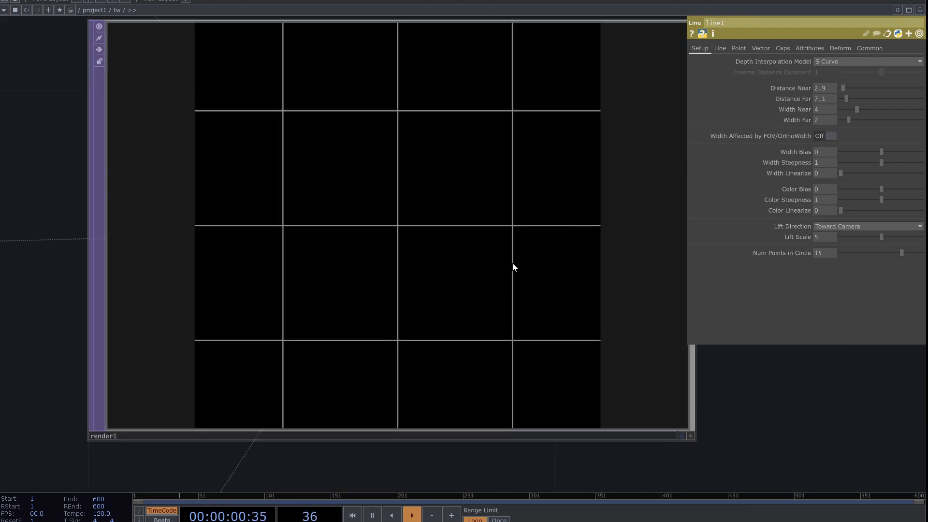
Set the camera's FOV angle to 11.46 so the whole grid fits edge to edge in the render.
{"action": "scroll", "coordinate": [512, 263], "scroll_direction": "down", "scroll_amount": 3}
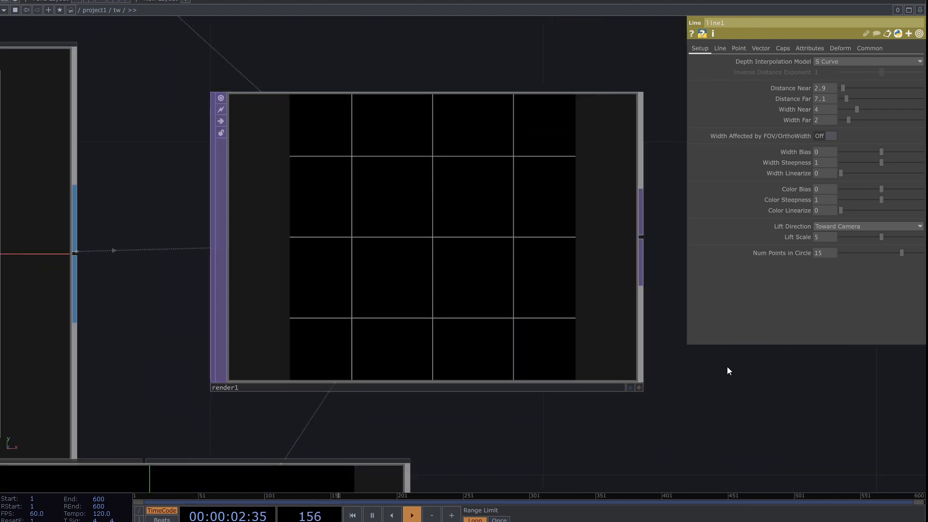
{"action": "left_click_drag", "start_coordinate": [725, 369], "coordinate": [666, 408]}
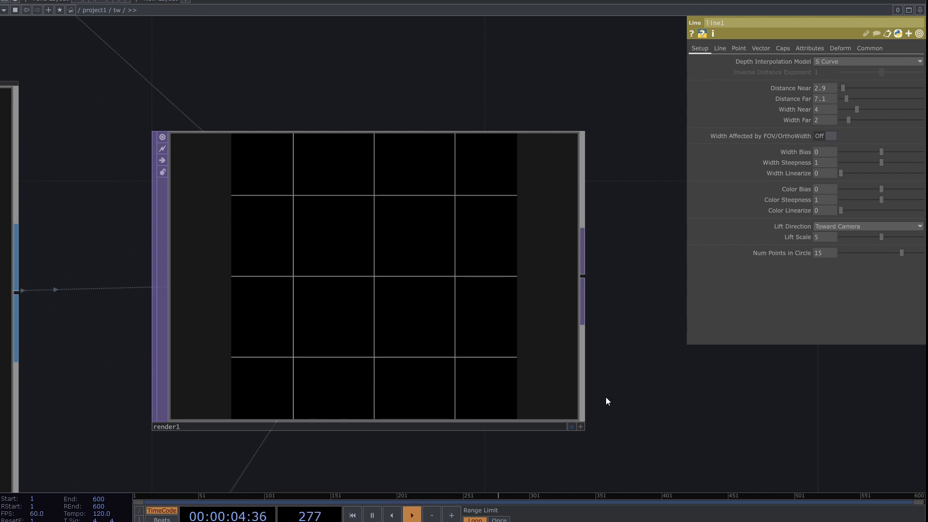
{"action": "scroll", "coordinate": [613, 406], "scroll_direction": "down", "scroll_amount": 6}
{"action": "left_click_drag", "start_coordinate": [633, 422], "coordinate": [642, 393]}
{"action": "left_click", "coordinate": [477, 231]}
{"action": "scroll", "coordinate": [585, 366], "scroll_direction": "up", "scroll_amount": 3}
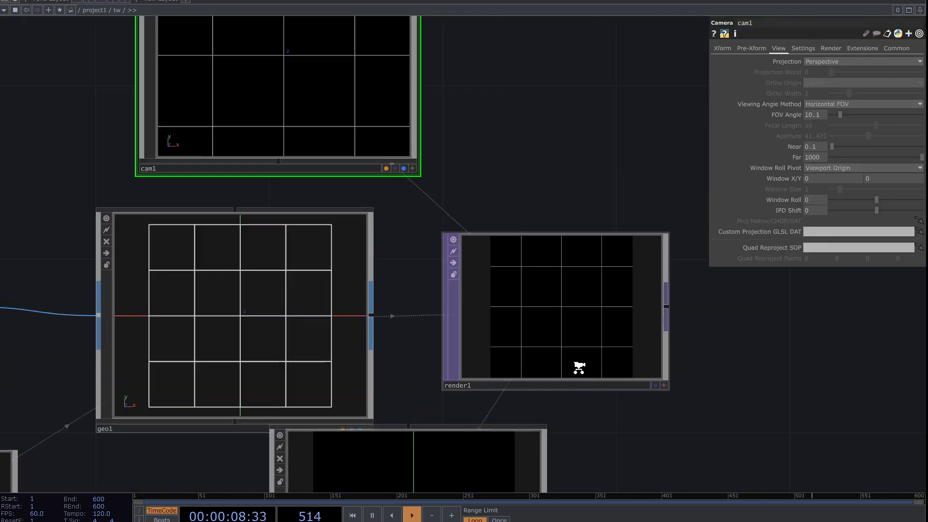
{"action": "middle_click_drag", "start_coordinate": [579, 367], "coordinate": [773, 359]}
{"action": "left_click_drag", "start_coordinate": [764, 370], "coordinate": [738, 380]}
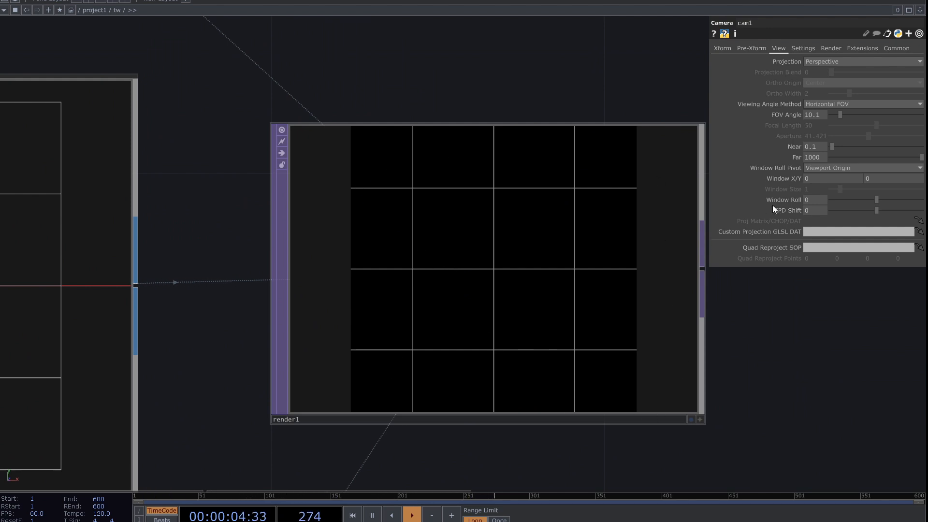
{"action": "left_click_drag", "start_coordinate": [840, 114], "coordinate": [841, 115]}
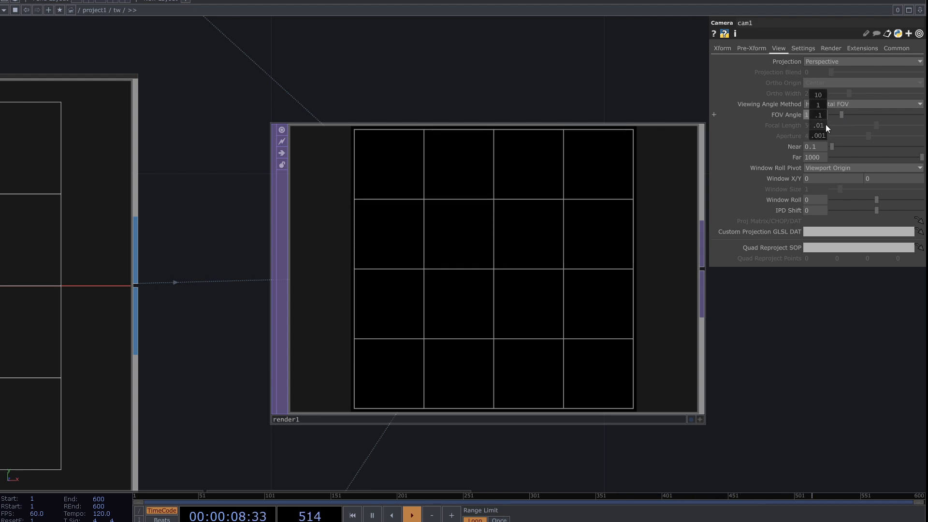
{"action": "mouse_move", "coordinate": [819, 115]}
{"action": "middle_mouse_down"}
{"action": "mouse_move", "coordinate": [824, 99]}
{"action": "mouse_move", "coordinate": [811, 100]}
{"action": "mouse_move", "coordinate": [820, 122]}
{"action": "middle_mouse_up"}
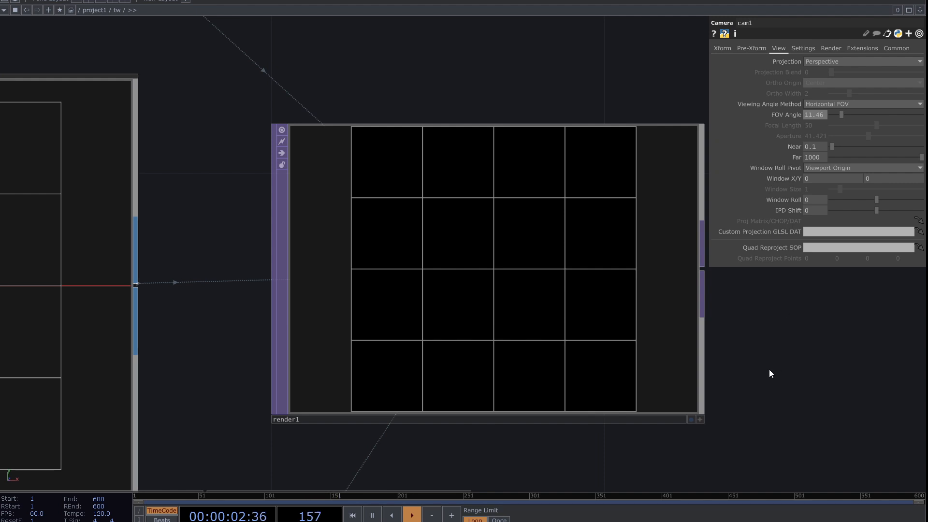
Append a Null TOP to the output of the Render TOP.
{"action": "left_click_drag", "start_coordinate": [769, 369], "coordinate": [532, 373]}
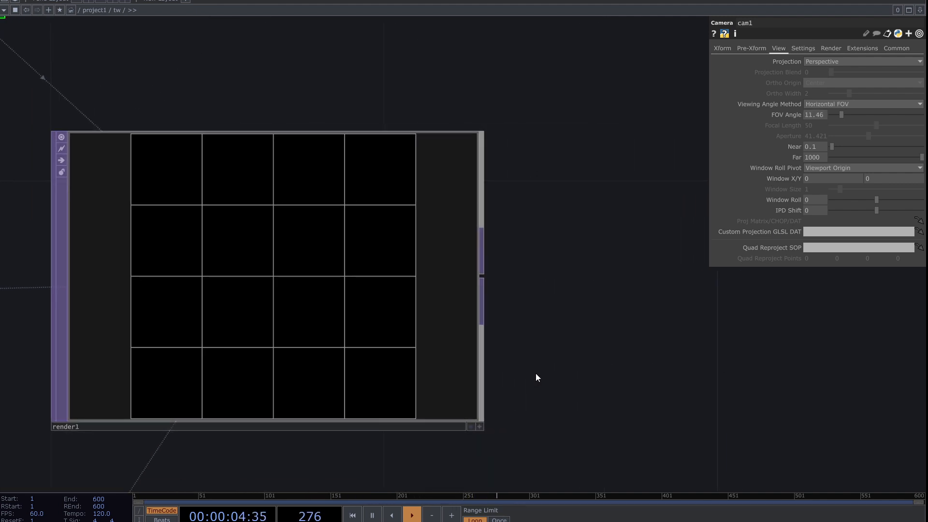
{"action": "scroll", "coordinate": [529, 369], "scroll_direction": "down", "scroll_amount": 5}
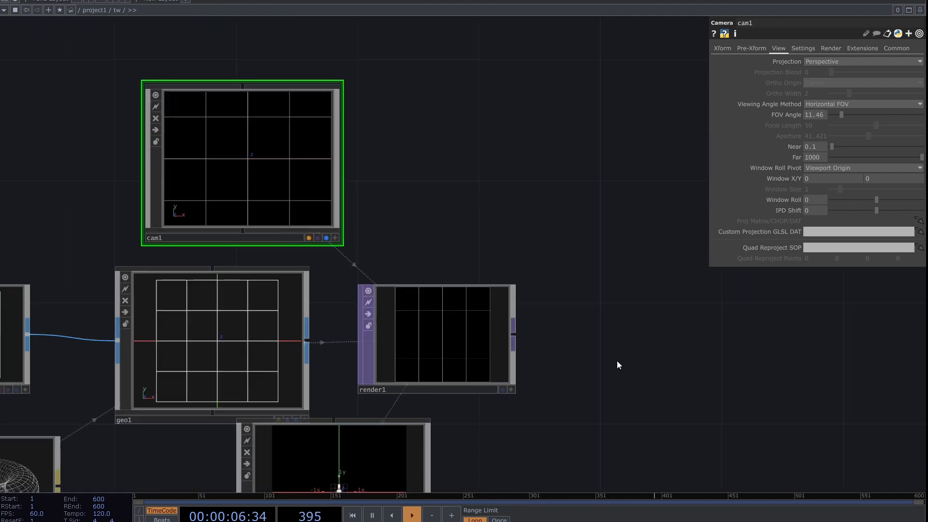
{"action": "left_click_drag", "start_coordinate": [617, 363], "coordinate": [331, 331]}
{"action": "scroll", "coordinate": [331, 331], "scroll_direction": "down", "scroll_amount": 3}
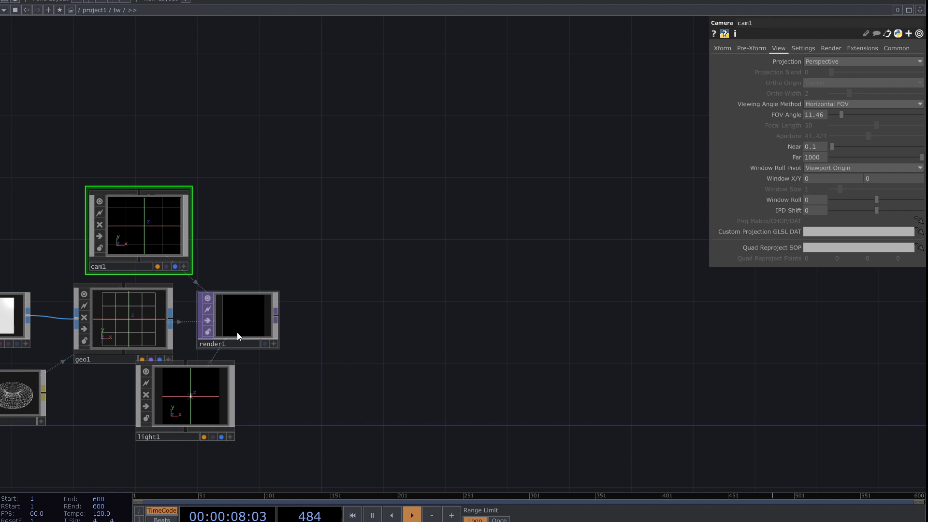
{"action": "right_click", "coordinate": [277, 317]}
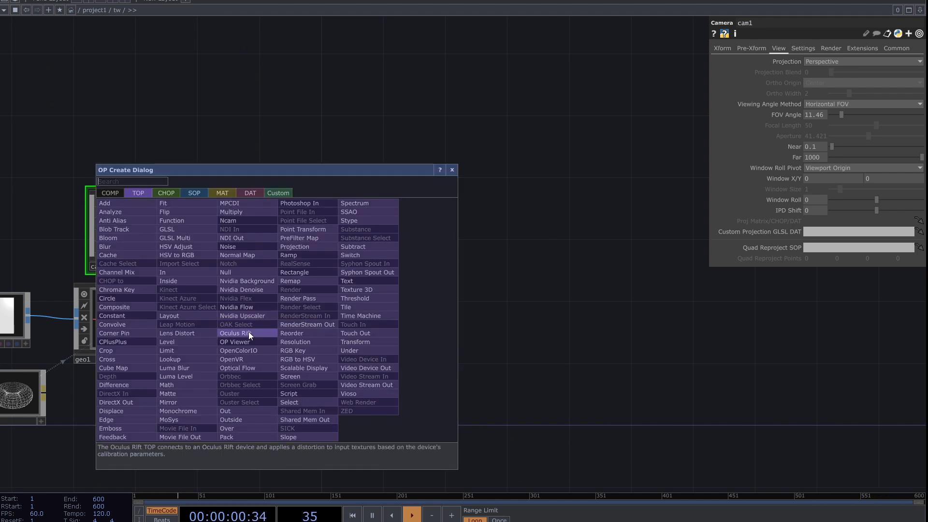
{"action": "key", "text": "Escape"}
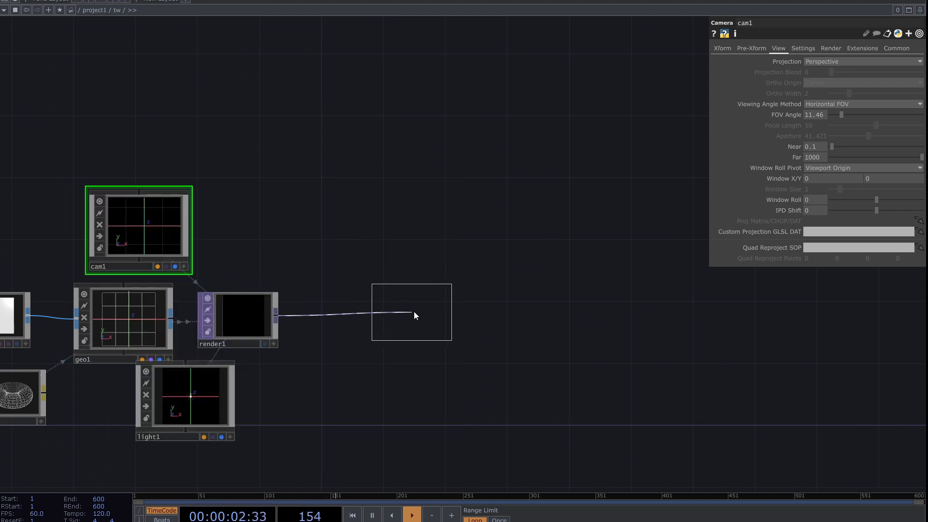
{"action": "left_click", "coordinate": [413, 312]}
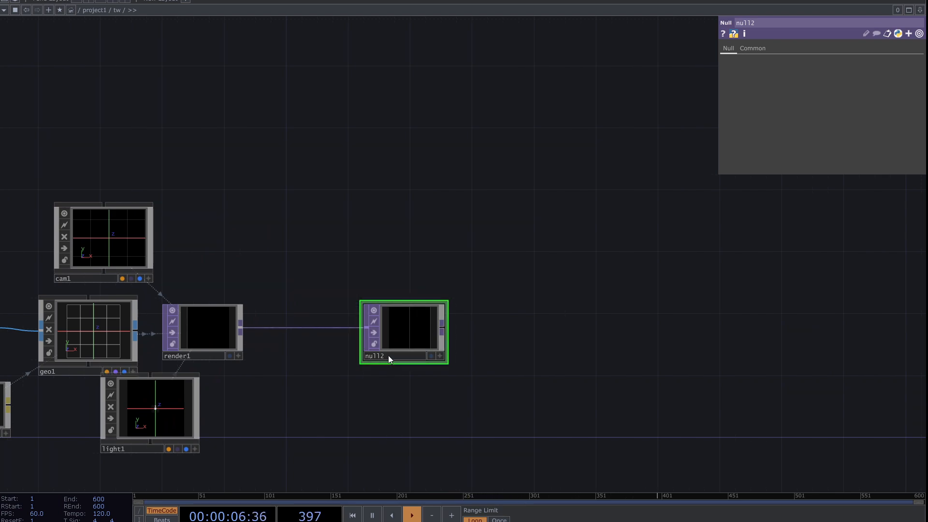
{"action": "left_click_drag", "start_coordinate": [470, 321], "coordinate": [386, 341]}
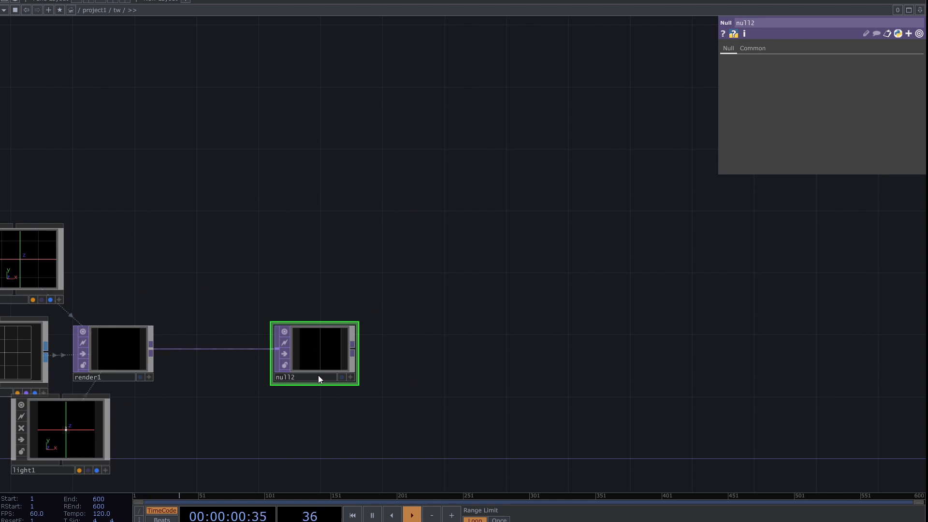
Create a Box SOP in the empty area above the render's null.
{"action": "left_click_drag", "start_coordinate": [325, 275], "coordinate": [267, 296]}
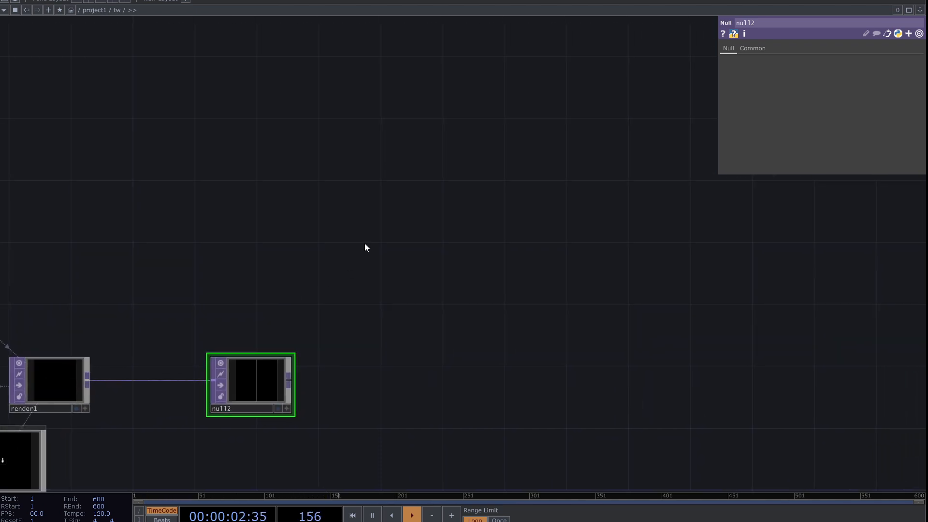
{"action": "key", "text": "Tab"}
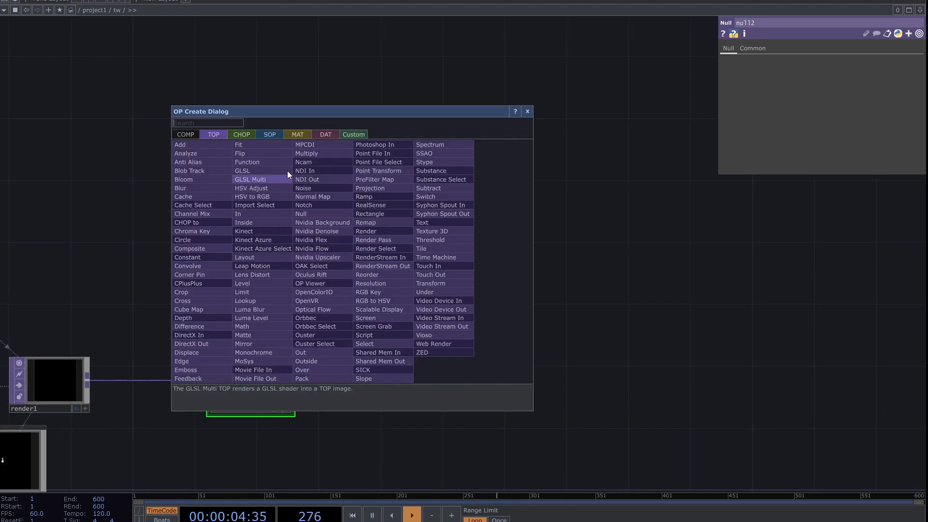
{"action": "left_click", "coordinate": [275, 134]}
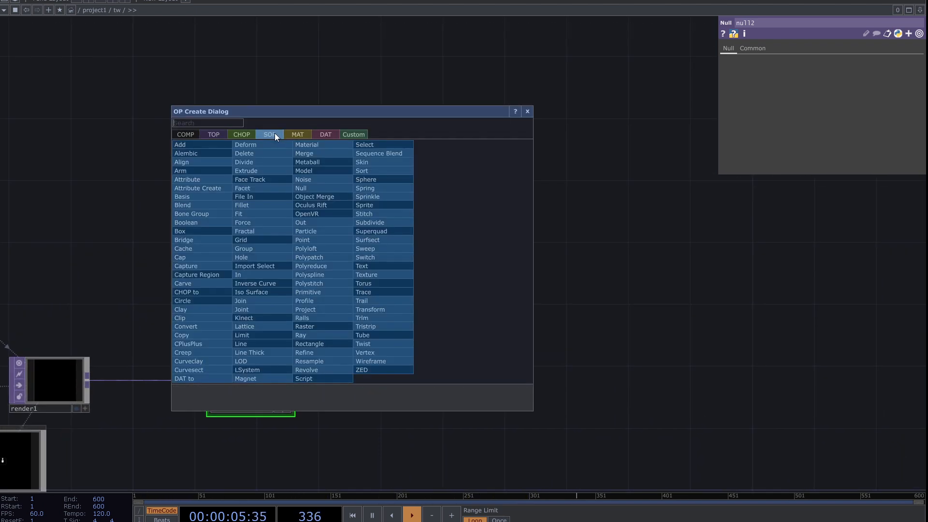
{"action": "left_click", "coordinate": [227, 231]}
{"action": "left_click", "coordinate": [279, 253]}
{"action": "scroll", "coordinate": [318, 263], "scroll_direction": "up", "scroll_amount": 3}
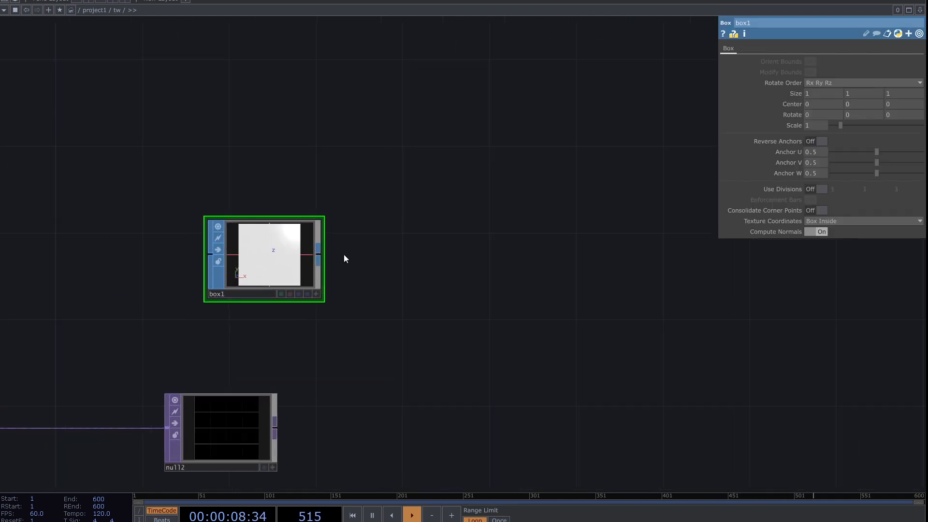
Append a Null SOP to the output of the box.
{"action": "left_click_drag", "start_coordinate": [342, 255], "coordinate": [299, 207]}
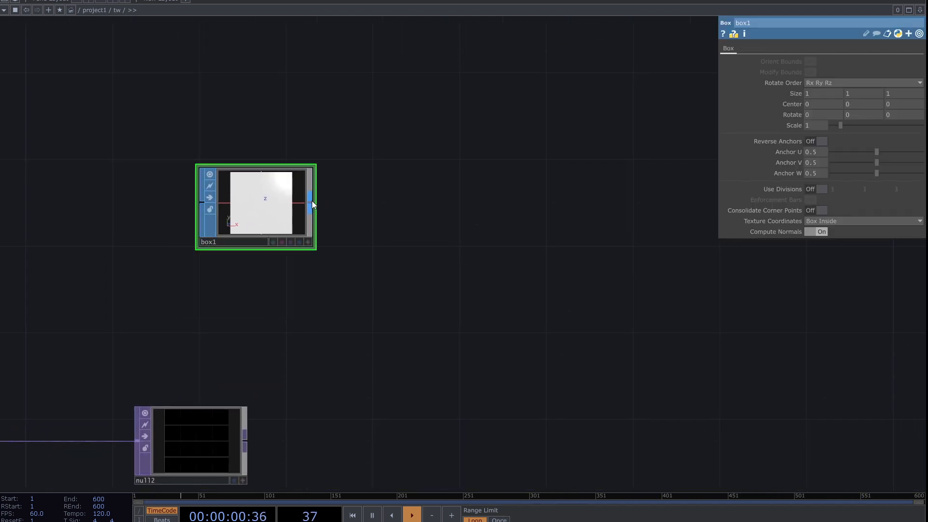
{"action": "left_click", "coordinate": [310, 201]}
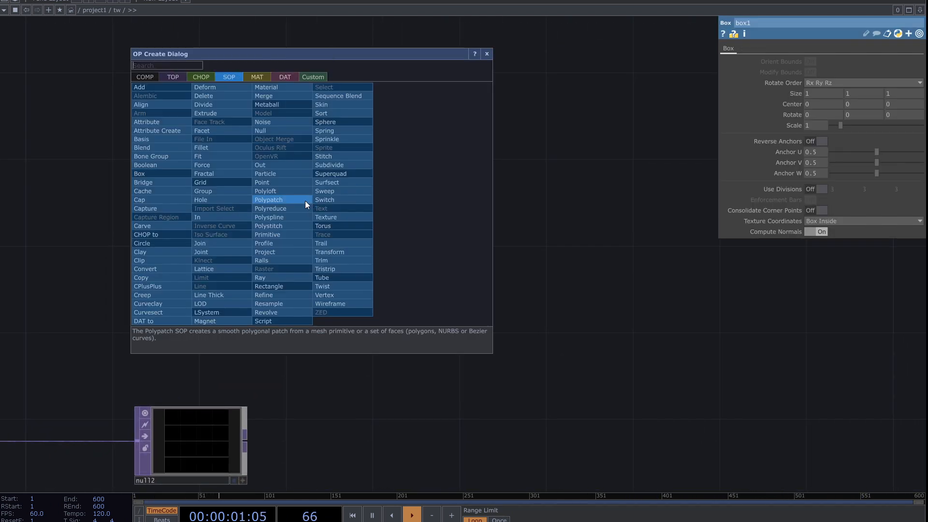
{"action": "left_click", "coordinate": [264, 130]}
{"action": "left_click", "coordinate": [406, 208]}
Append a Geometry COMP to the box's null.
{"action": "left_click", "coordinate": [463, 200]}
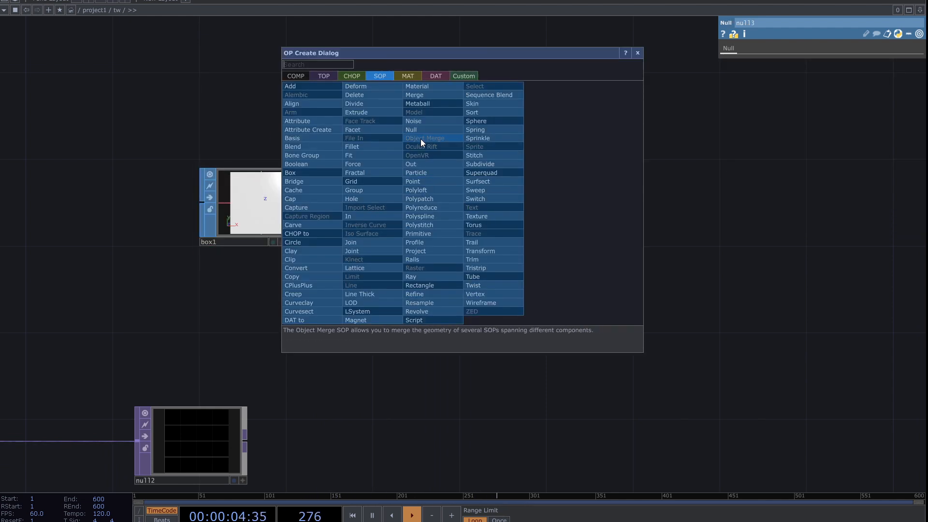
{"action": "left_click", "coordinate": [297, 76]}
{"action": "type", "text": "ge"}
{"action": "key", "text": "Return"}
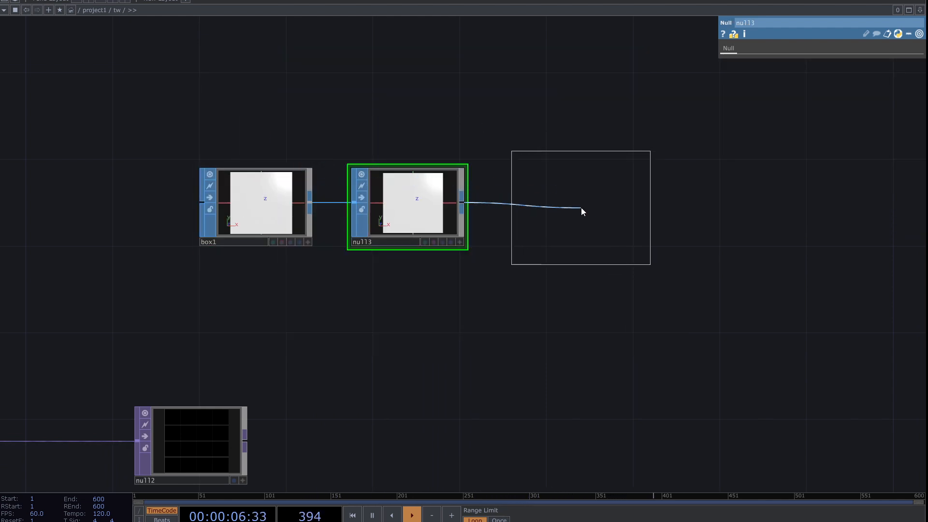
{"action": "left_click", "coordinate": [584, 209]}
Add a second Camera COMP above the box's geometry component and a second Light COMP beside that camera.
{"action": "left_click_drag", "start_coordinate": [357, 193], "coordinate": [352, 237]}
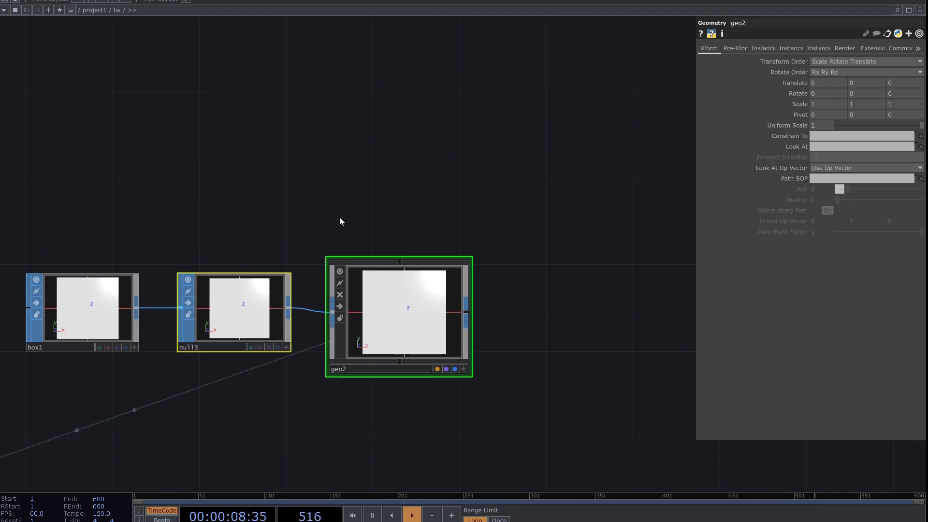
{"action": "key", "text": "Tab"}
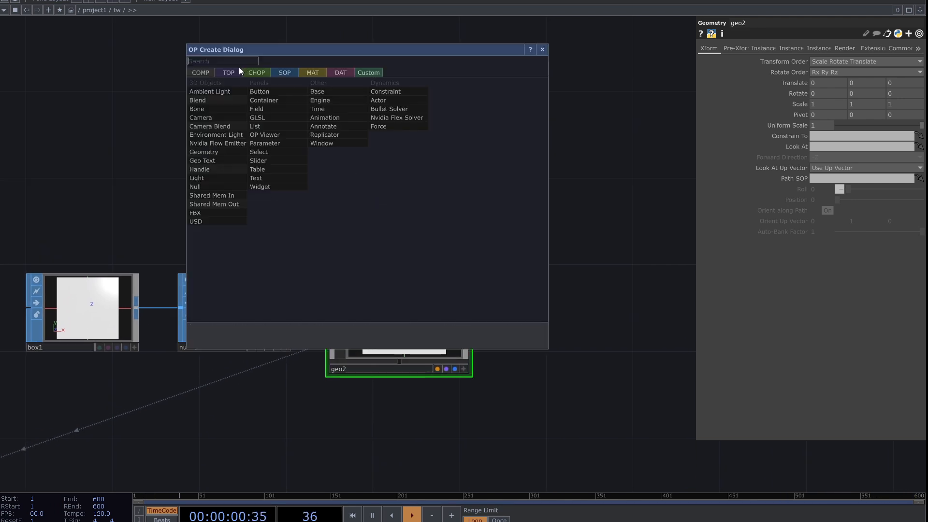
{"action": "left_click", "coordinate": [213, 120]}
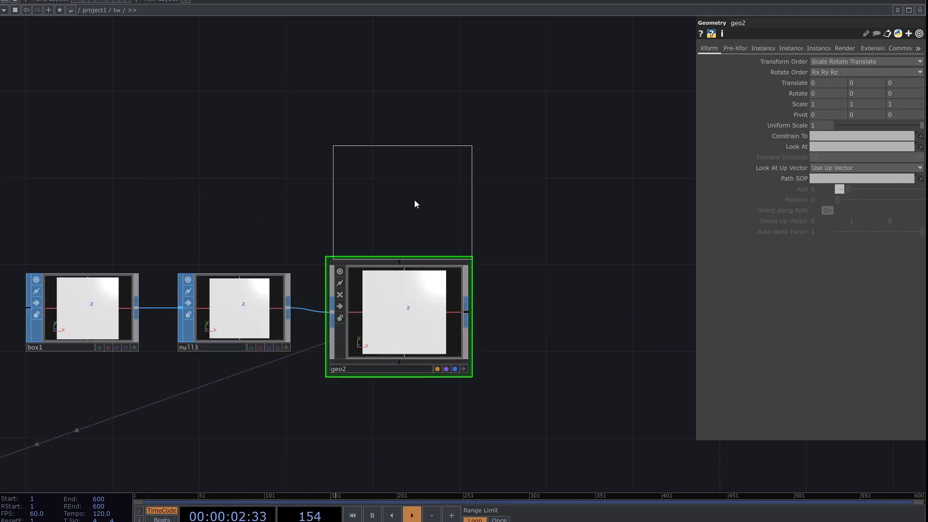
{"action": "left_click", "coordinate": [449, 182]}
{"action": "key", "text": "Tab"}
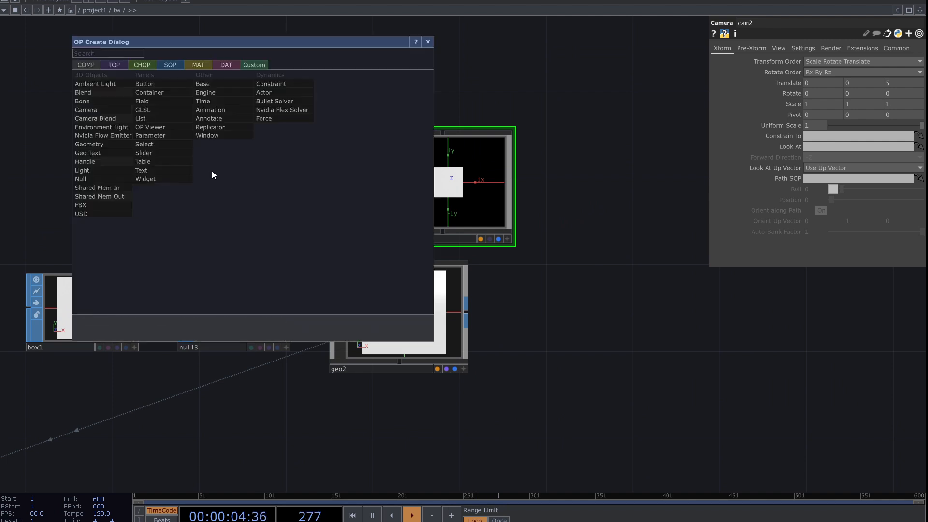
{"action": "left_click", "coordinate": [115, 145]}
{"action": "left_click", "coordinate": [291, 190]}
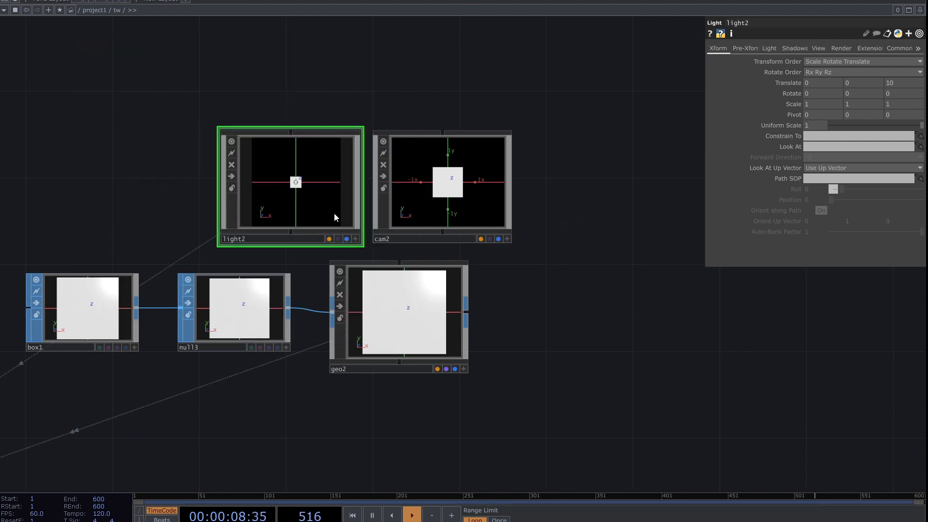
Create a Phong MAT below the box's geometry component.
{"action": "left_click_drag", "start_coordinate": [515, 326], "coordinate": [468, 261]}
{"action": "key", "text": "Tab"}
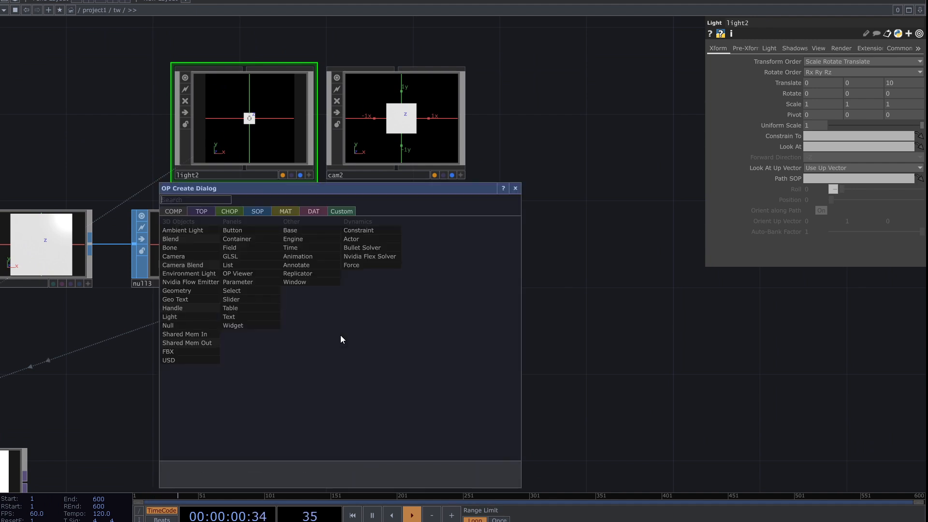
{"action": "left_click", "coordinate": [286, 211]}
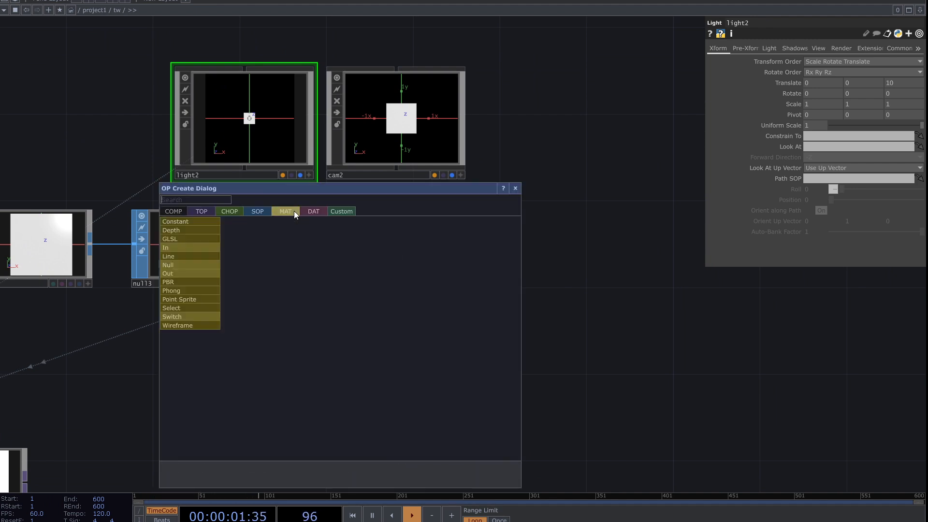
{"action": "left_click", "coordinate": [184, 290]}
{"action": "left_click", "coordinate": [332, 366]}
Assign the render's null2 as the Color Map of the Phong material.
{"action": "left_click_drag", "start_coordinate": [266, 381], "coordinate": [328, 333]}
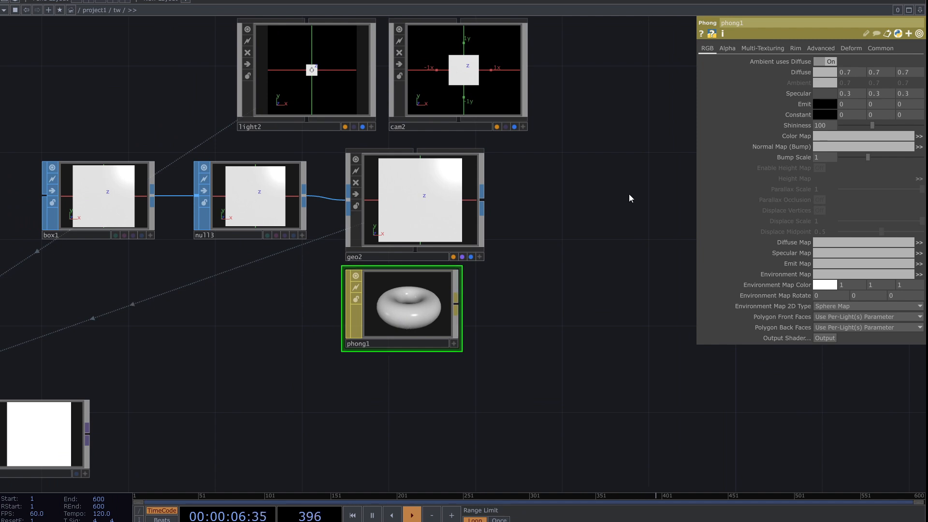
{"action": "left_click_drag", "start_coordinate": [263, 411], "coordinate": [415, 343]}
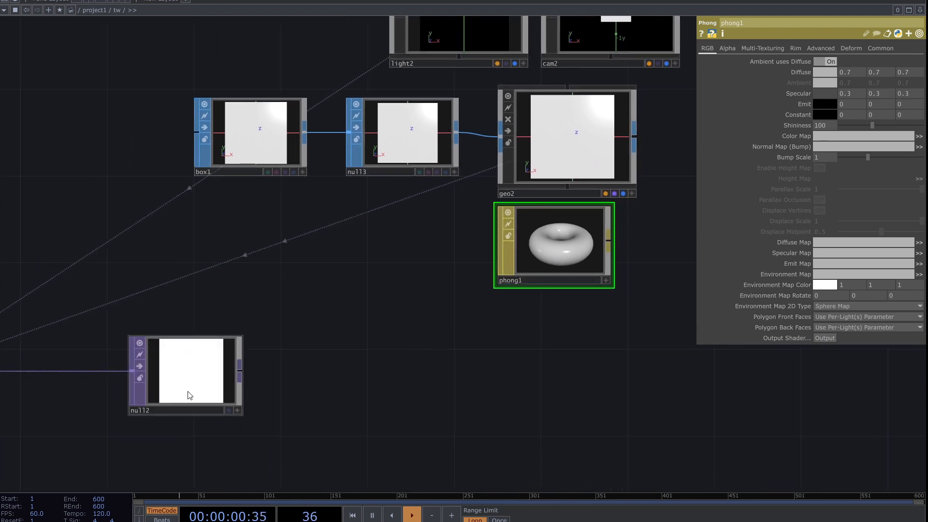
{"action": "left_click_drag", "start_coordinate": [188, 394], "coordinate": [833, 135]}
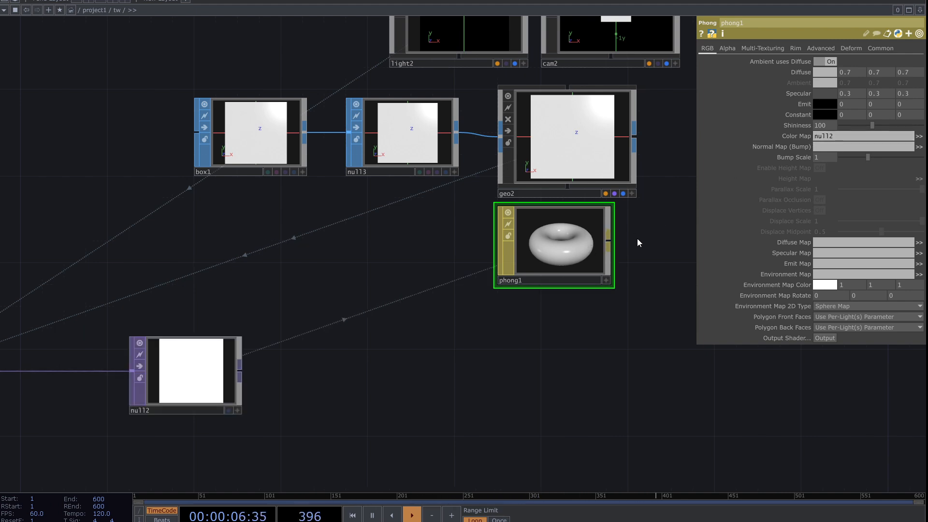
Restrict the first render, render1, to the line grid's geometry by setting its Geometry parameter to geo1.
{"action": "left_click_drag", "start_coordinate": [636, 240], "coordinate": [541, 299]}
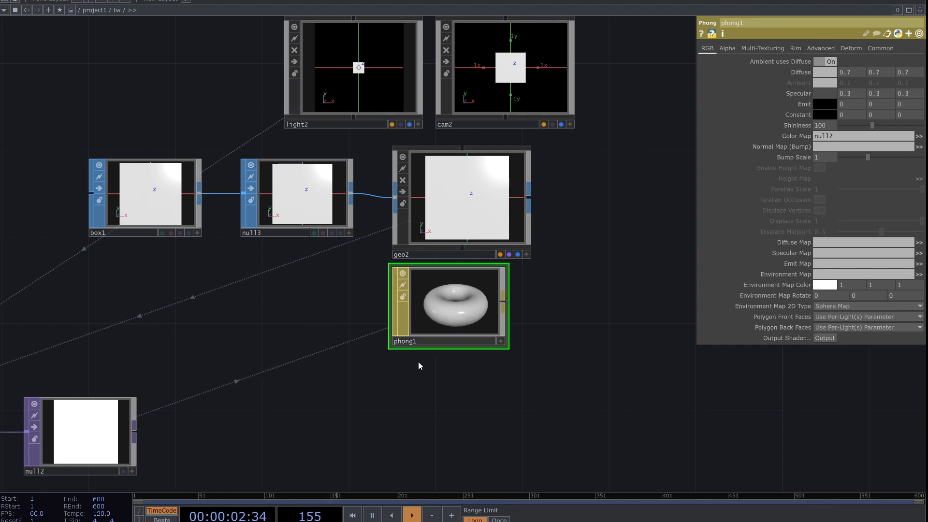
{"action": "scroll", "coordinate": [363, 400], "scroll_direction": "up", "scroll_amount": 4}
{"action": "scroll", "coordinate": [286, 424], "scroll_direction": "down", "scroll_amount": 6}
{"action": "left_click_drag", "start_coordinate": [287, 420], "coordinate": [569, 287]}
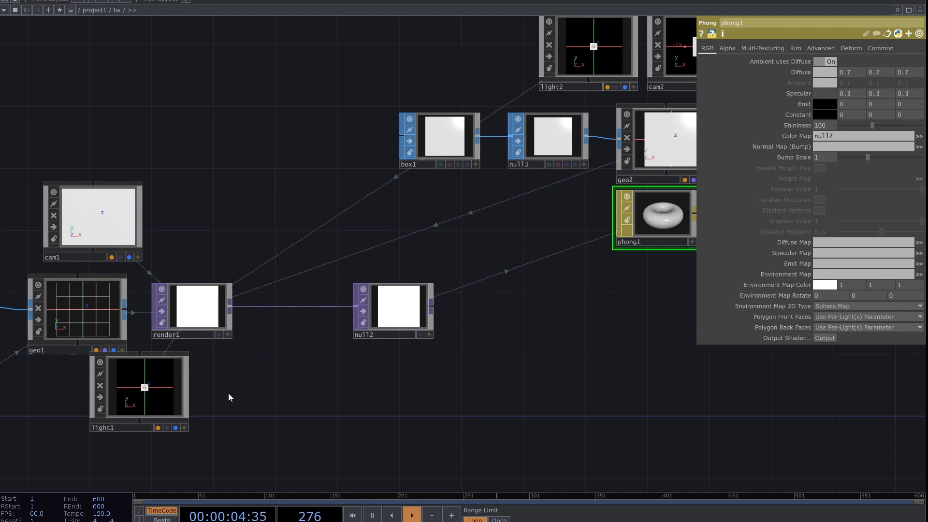
{"action": "left_click_drag", "start_coordinate": [228, 393], "coordinate": [330, 358]}
{"action": "left_click", "coordinate": [300, 286]}
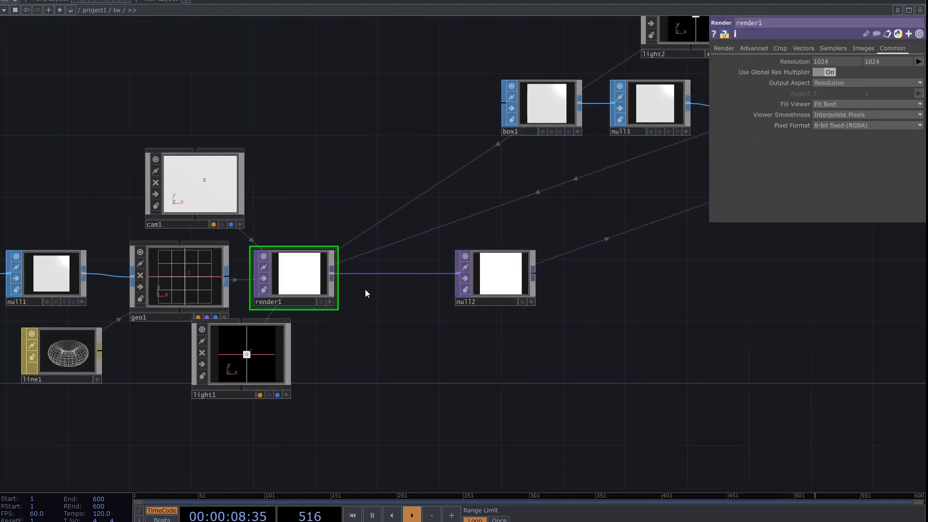
{"action": "left_click", "coordinate": [727, 49]}
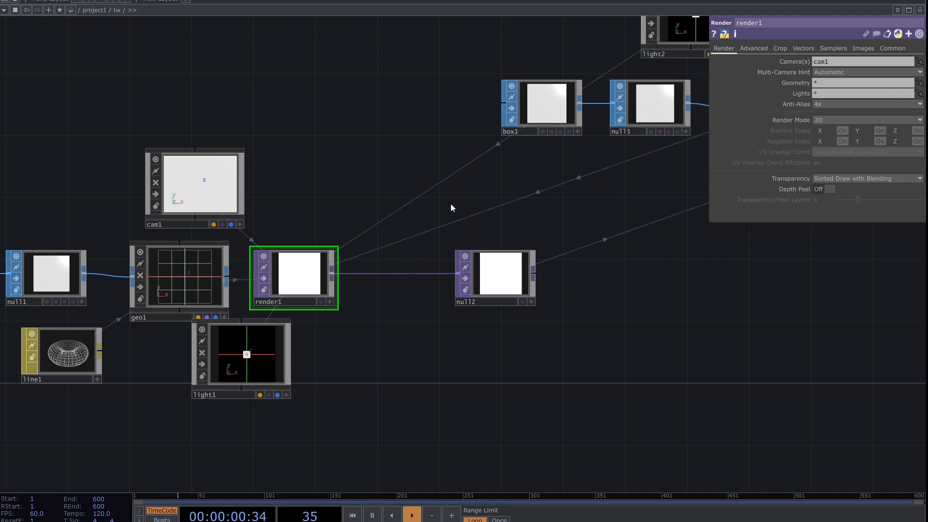
{"action": "left_click_drag", "start_coordinate": [368, 175], "coordinate": [383, 202]}
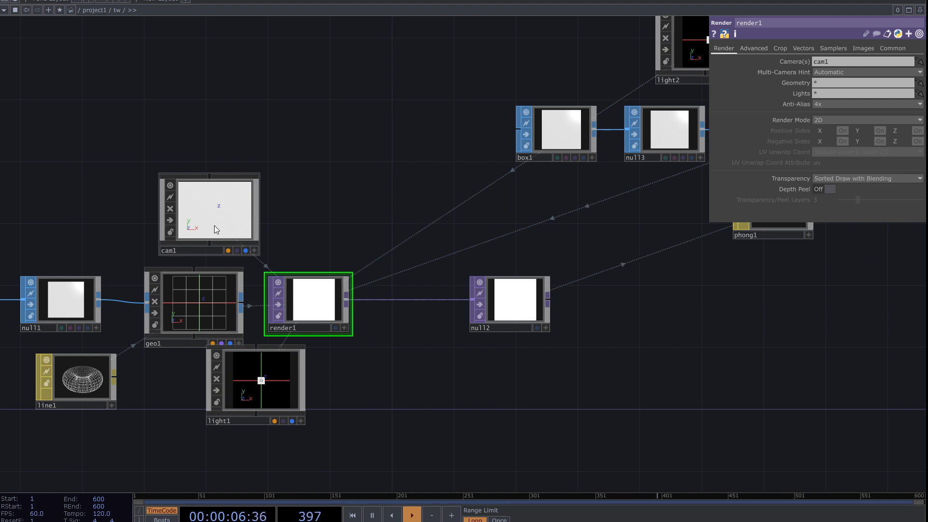
{"action": "left_click_drag", "start_coordinate": [219, 306], "coordinate": [831, 86]}
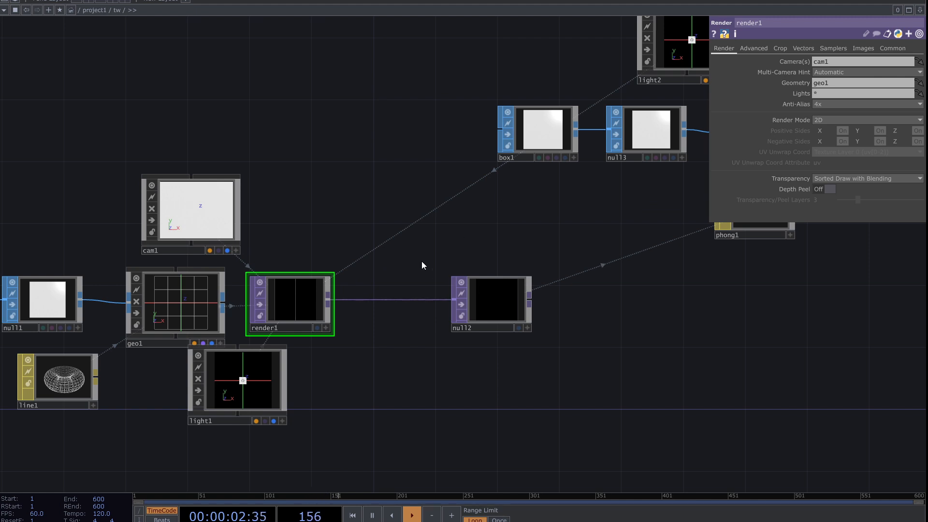
Create a second Render TOP beside the box's geometry component geo2.
{"action": "left_click_drag", "start_coordinate": [478, 245], "coordinate": [303, 335]}
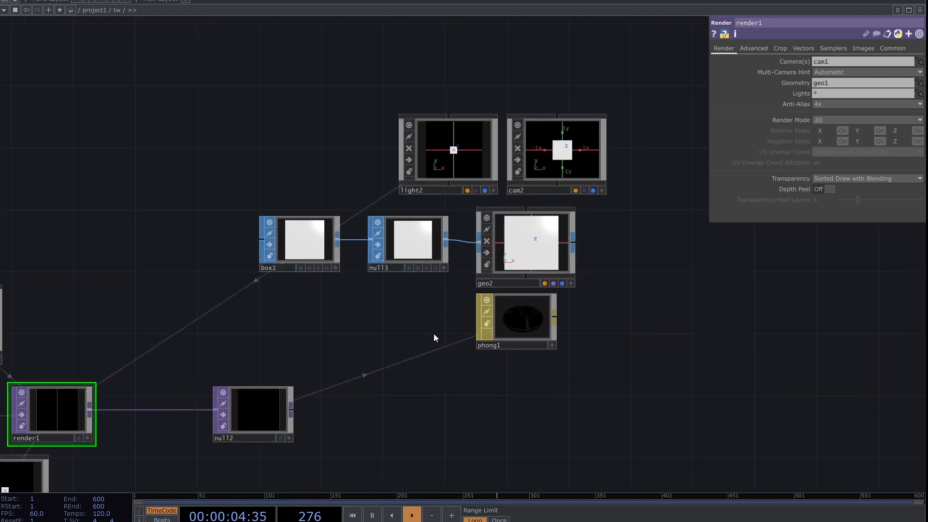
{"action": "left_click_drag", "start_coordinate": [340, 361], "coordinate": [473, 304]}
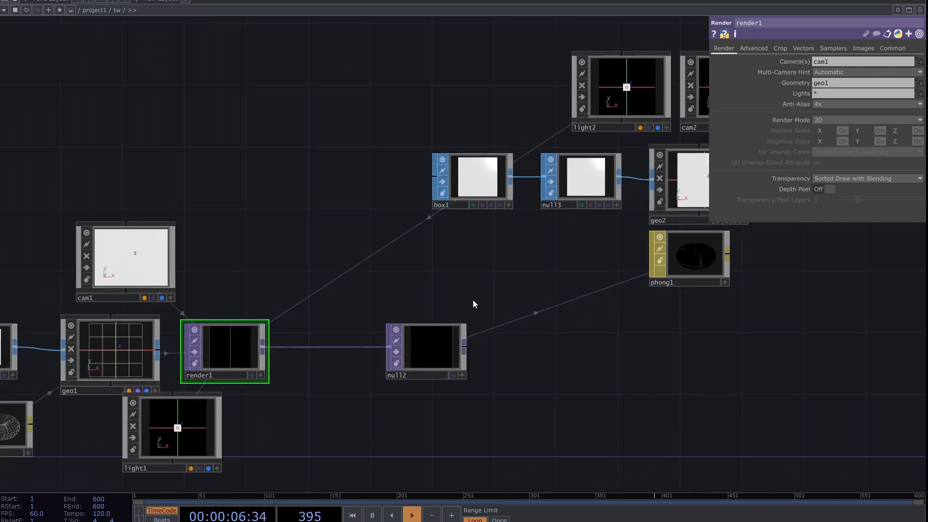
{"action": "left_click_drag", "start_coordinate": [551, 262], "coordinate": [358, 350]}
{"action": "left_click_drag", "start_coordinate": [618, 231], "coordinate": [548, 265]}
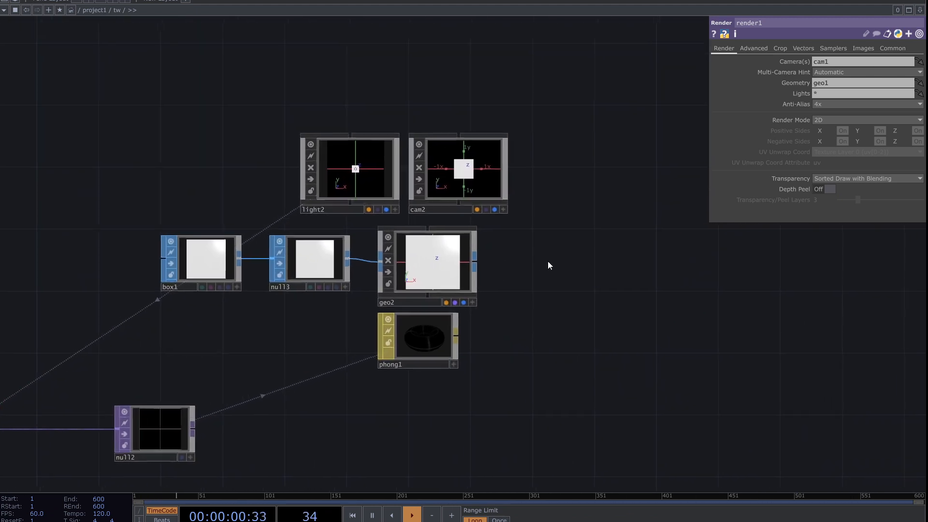
{"action": "key", "text": "Tab"}
{"action": "left_click", "coordinate": [406, 140]}
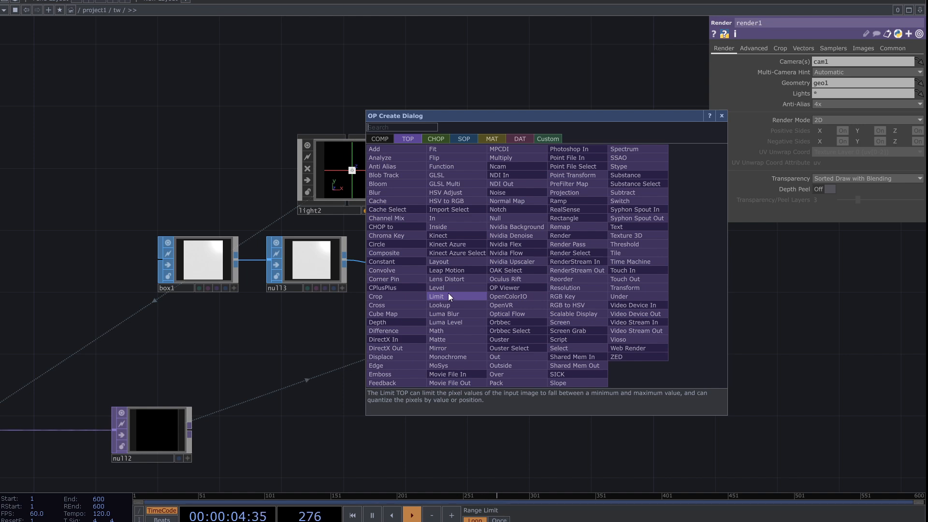
{"action": "type", "text": "re"}
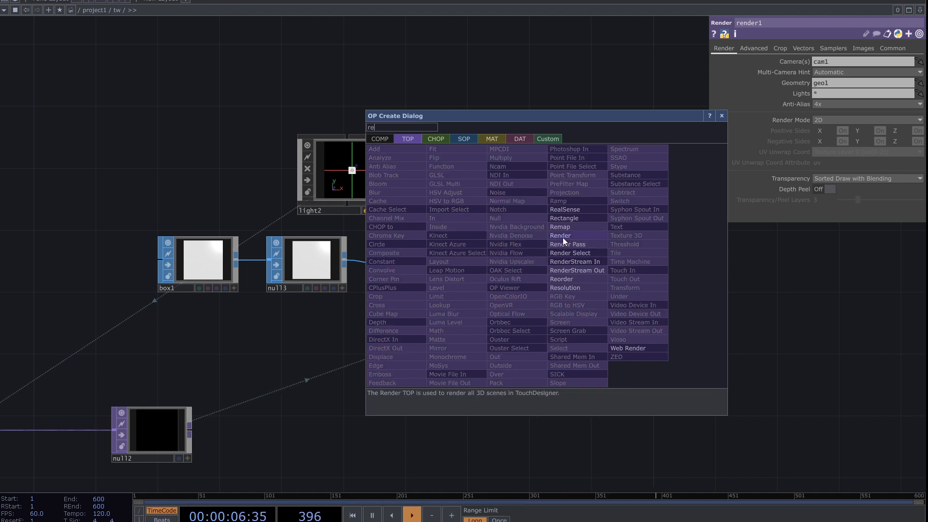
{"action": "left_click", "coordinate": [563, 236]}
{"action": "left_click", "coordinate": [568, 265]}
Set the new render's camera to cam2 and its geometry to geo2.
{"action": "scroll", "coordinate": [573, 290], "scroll_direction": "up", "scroll_amount": 3}
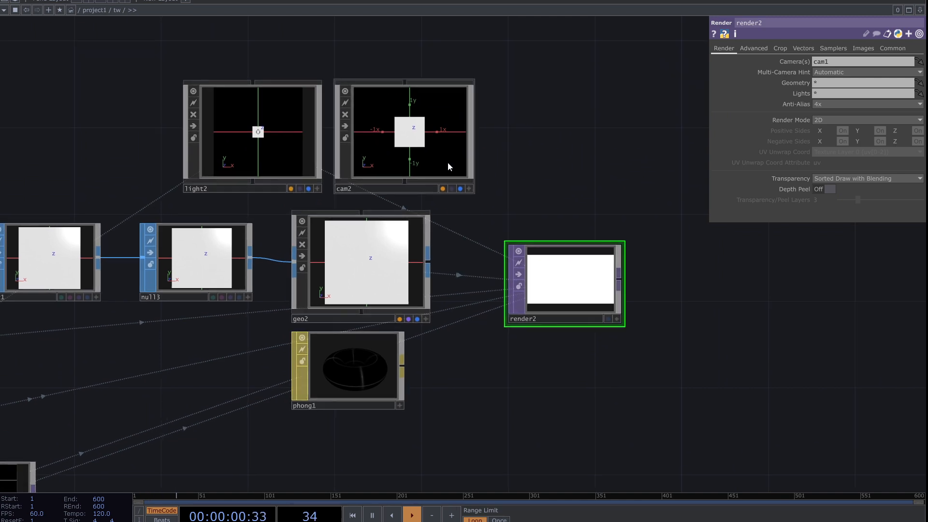
{"action": "left_click_drag", "start_coordinate": [406, 135], "coordinate": [841, 65]}
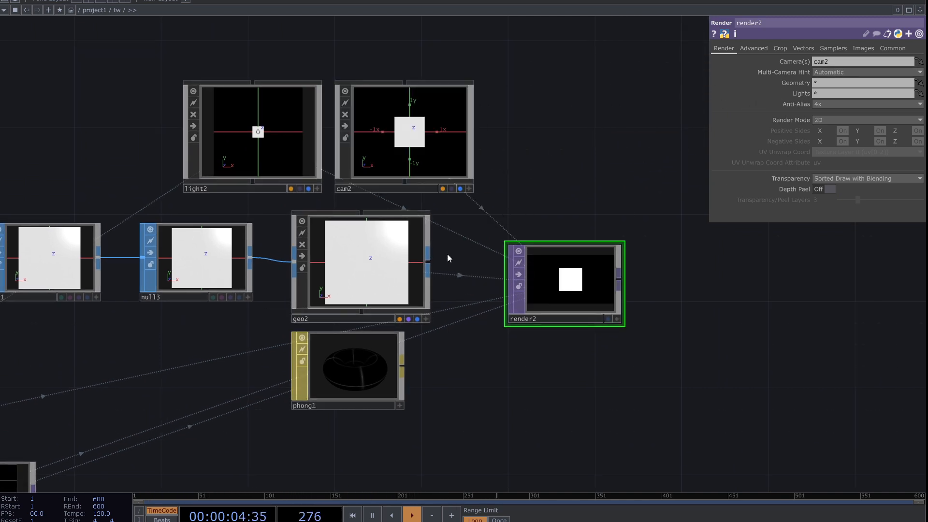
{"action": "left_click_drag", "start_coordinate": [415, 261], "coordinate": [841, 83]}
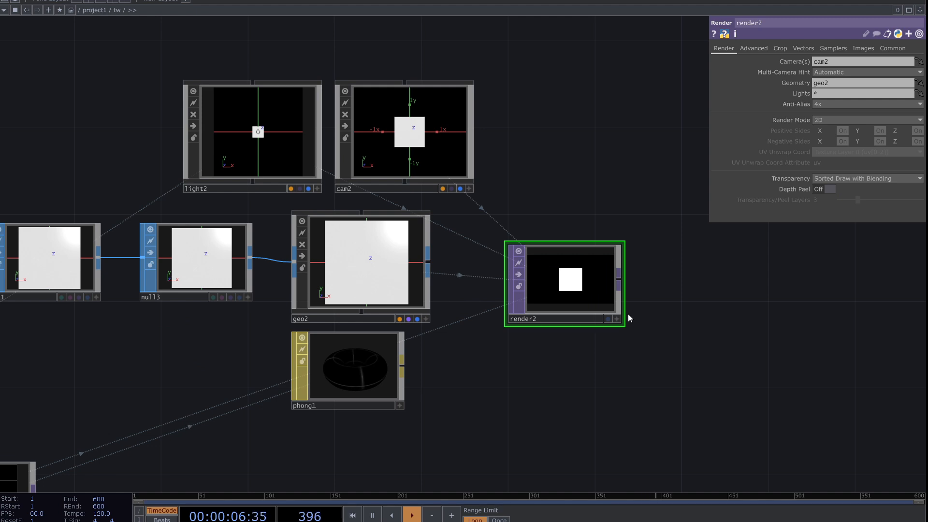
Assign the phong1 material to the box geometry geo2 and inspect the textured box in render2.
{"action": "left_click_drag", "start_coordinate": [502, 184], "coordinate": [511, 245]}
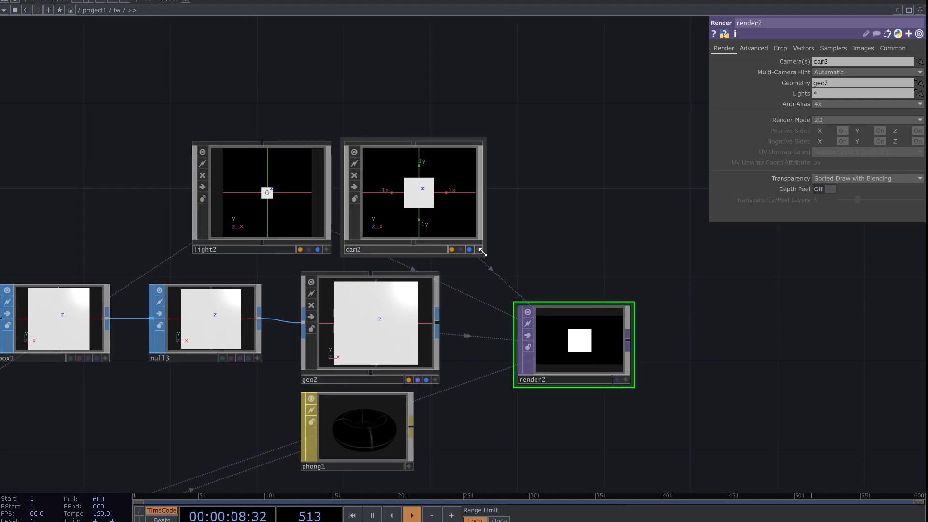
{"action": "left_click_drag", "start_coordinate": [447, 396], "coordinate": [440, 339]}
{"action": "left_click_drag", "start_coordinate": [359, 372], "coordinate": [364, 260]}
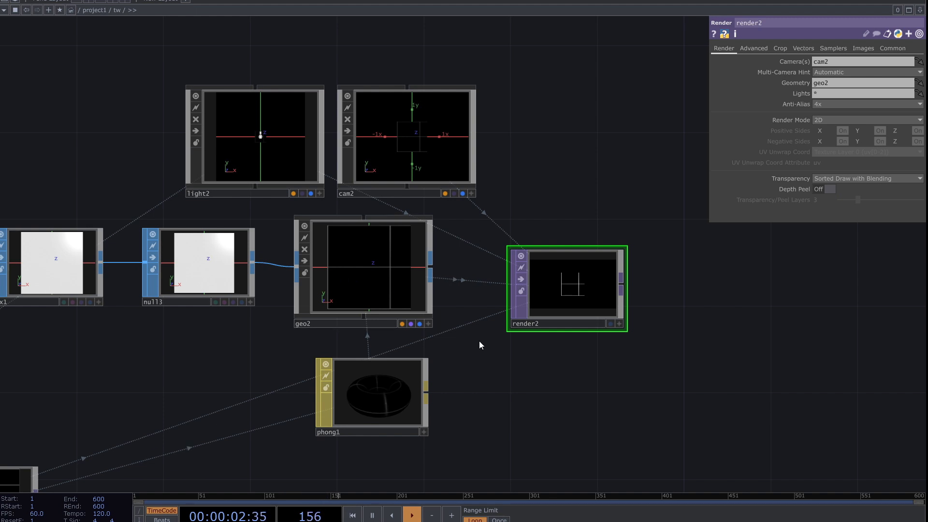
{"action": "left_click_drag", "start_coordinate": [531, 327], "coordinate": [463, 358]}
{"action": "scroll", "coordinate": [500, 339], "scroll_direction": "up", "scroll_amount": 6}
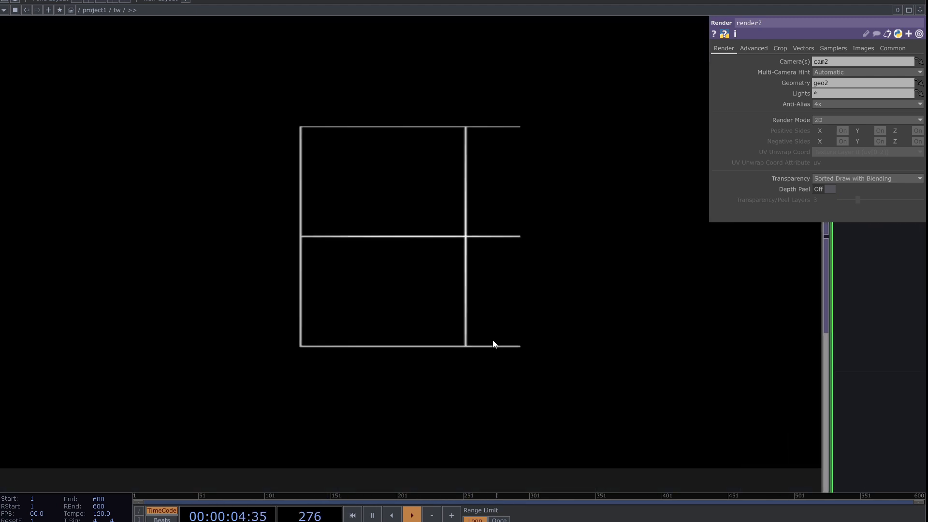
{"action": "scroll", "coordinate": [492, 340], "scroll_direction": "down", "scroll_amount": 2}
{"action": "scroll", "coordinate": [487, 347], "scroll_direction": "down", "scroll_amount": 5}
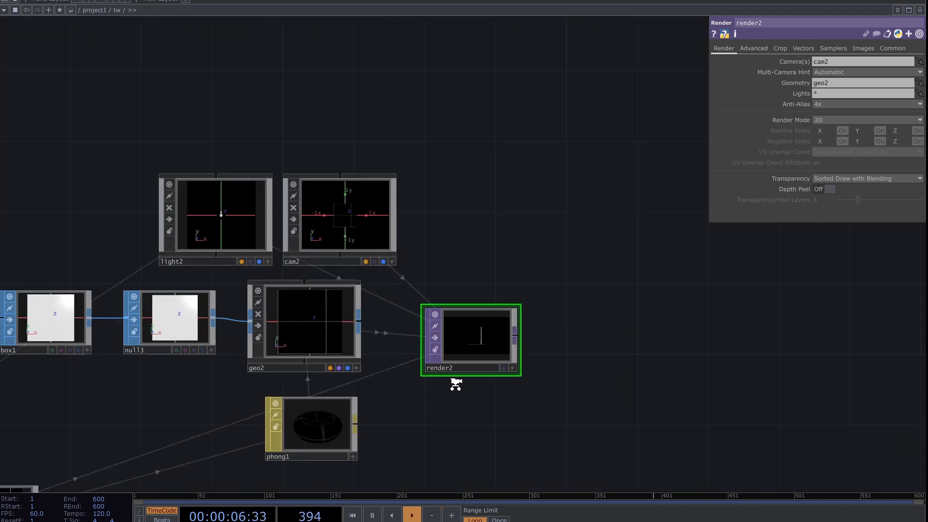
Orbit the cam2 view so the box is seen at an angle from above, and rotate the phong1 preview.
{"action": "left_click_drag", "start_coordinate": [515, 350], "coordinate": [530, 341]}
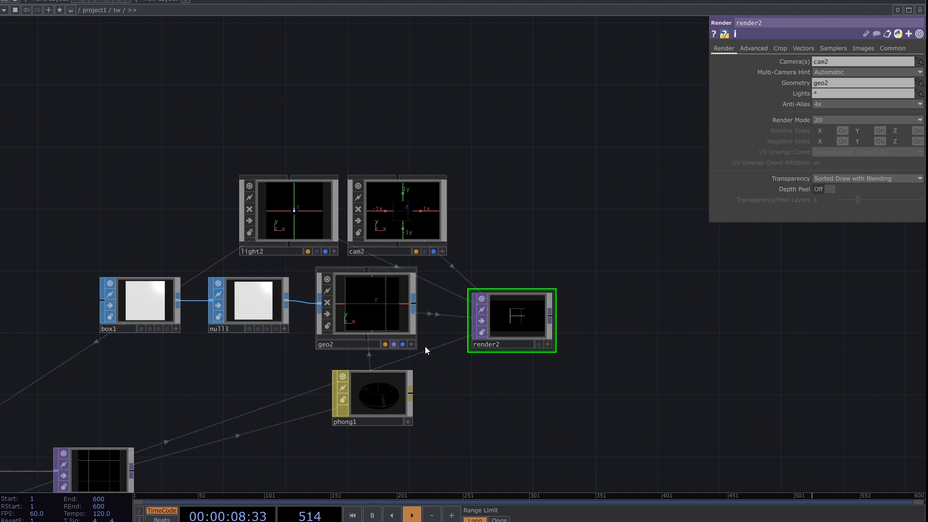
{"action": "scroll", "coordinate": [513, 332], "scroll_direction": "up", "scroll_amount": 3}
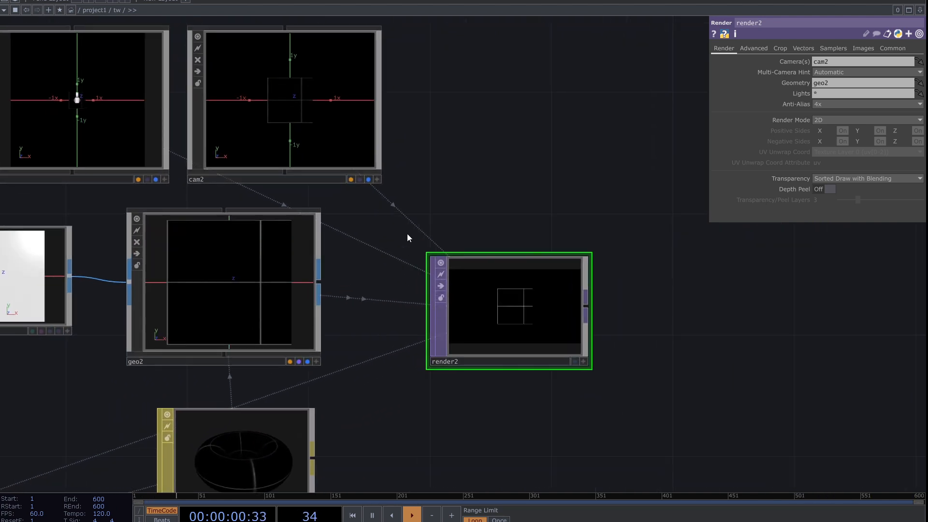
{"action": "left_click", "coordinate": [377, 180]}
{"action": "left_click_drag", "start_coordinate": [326, 113], "coordinate": [288, 103]}
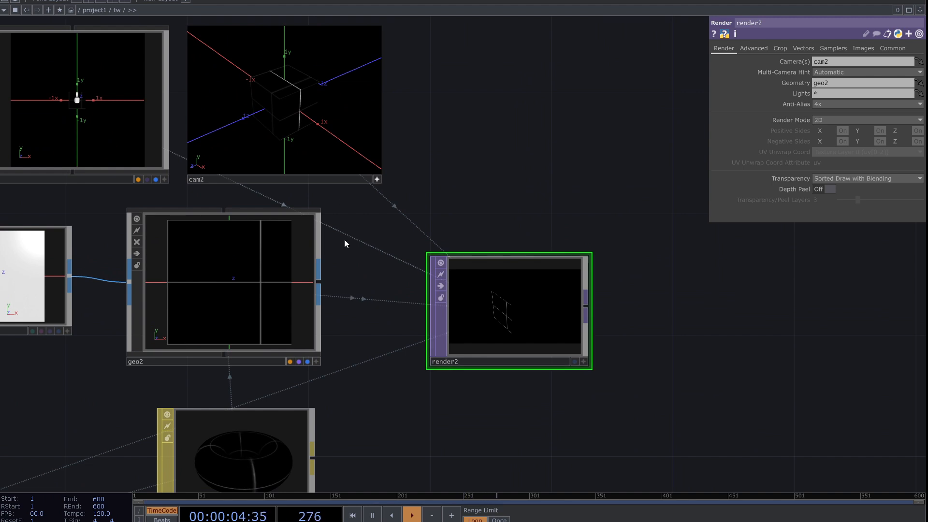
{"action": "scroll", "coordinate": [344, 239], "scroll_direction": "down", "scroll_amount": 5}
{"action": "left_click", "coordinate": [317, 428]}
{"action": "left_click_drag", "start_coordinate": [292, 375], "coordinate": [282, 279]}
{"action": "left_click_drag", "start_coordinate": [356, 298], "coordinate": [387, 351]}
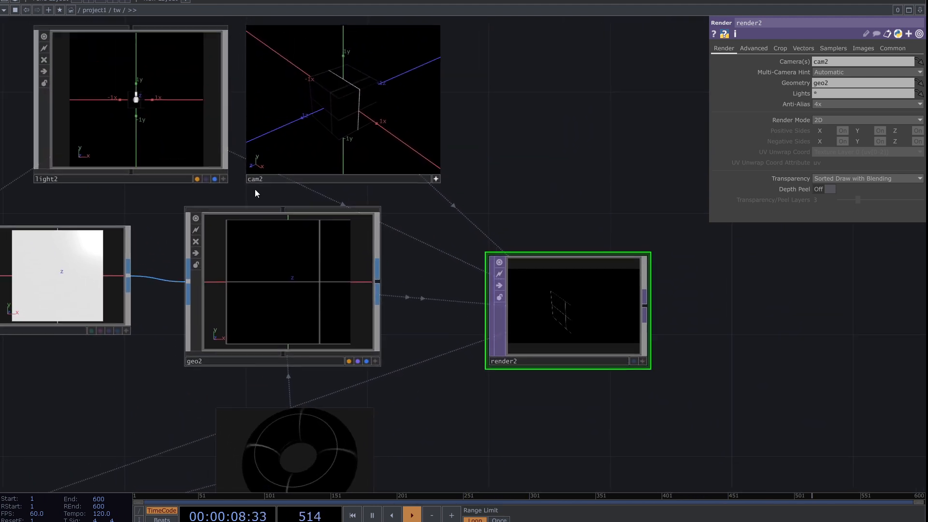
Orbit the view of light2 in its own node viewer.
{"action": "left_click", "coordinate": [223, 189]}
{"action": "left_click_drag", "start_coordinate": [181, 119], "coordinate": [136, 136]}
{"action": "left_click_drag", "start_coordinate": [445, 401], "coordinate": [370, 322]}
Display render2 as the network background and move null2 farther from render1 to make room between them.
{"action": "left_click", "coordinate": [561, 292]}
{"action": "left_click_drag", "start_coordinate": [505, 423], "coordinate": [899, 177]}
{"action": "scroll", "coordinate": [419, 278], "scroll_direction": "down", "scroll_amount": 3}
{"action": "left_click", "coordinate": [273, 282]}
{"action": "left_click_drag", "start_coordinate": [322, 280], "coordinate": [540, 329]}
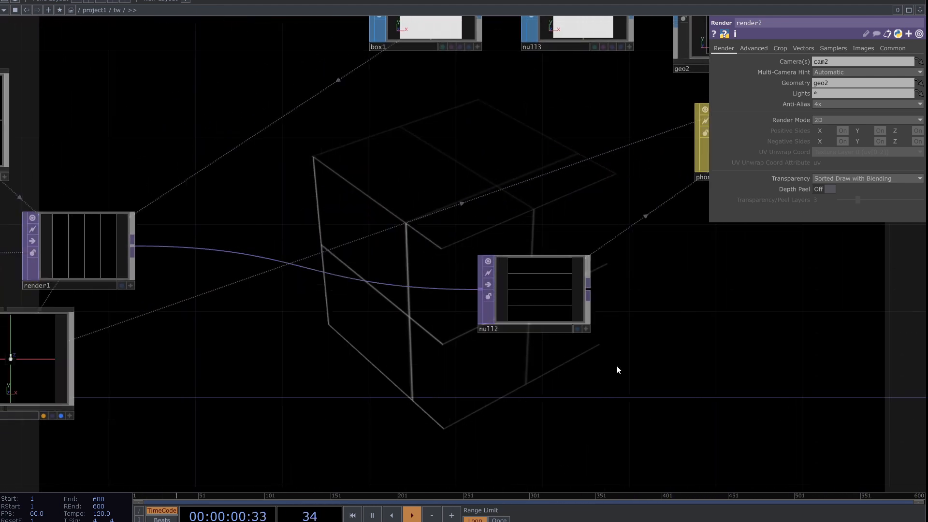
{"action": "left_click_drag", "start_coordinate": [381, 350], "coordinate": [459, 302]}
{"action": "left_click_drag", "start_coordinate": [590, 269], "coordinate": [646, 248]}
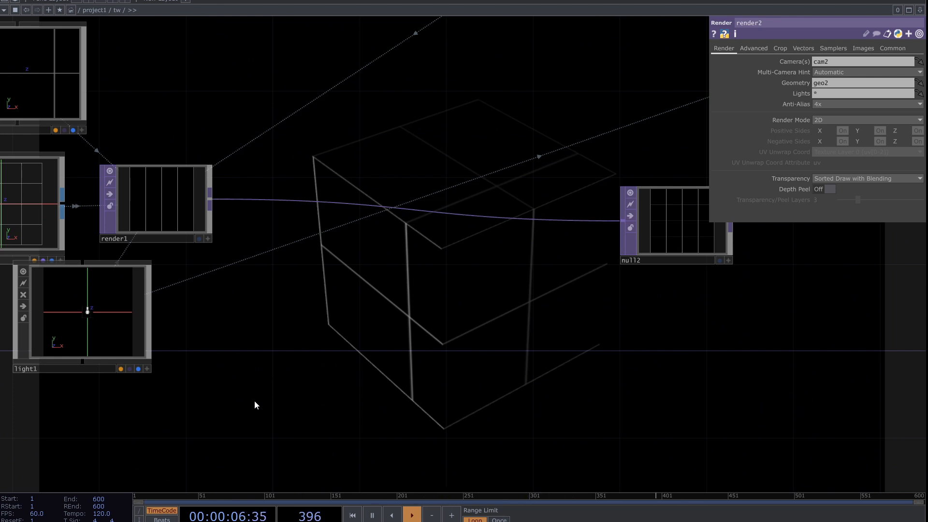
Create a Noise CHOP in the free space below render1 and its null2.
{"action": "key", "text": "Tab"}
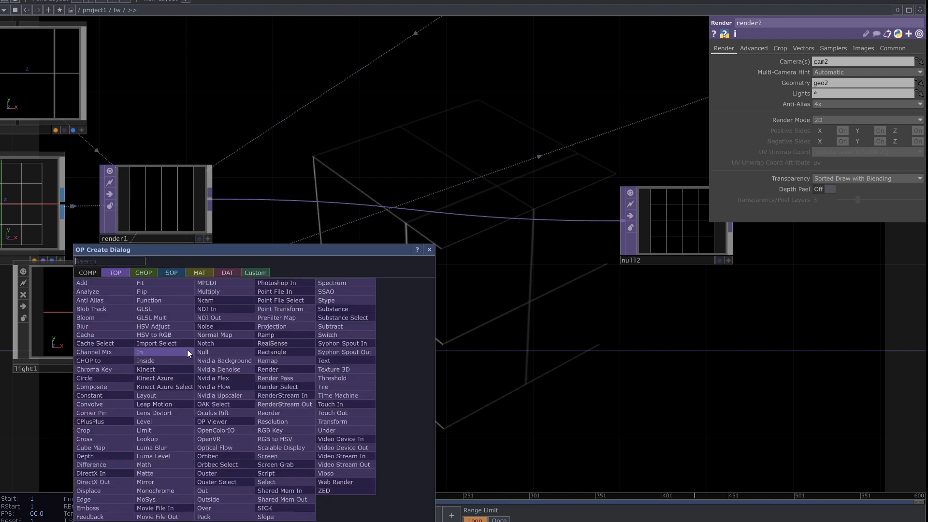
{"action": "left_click", "coordinate": [144, 272]}
{"action": "type", "text": "n"}
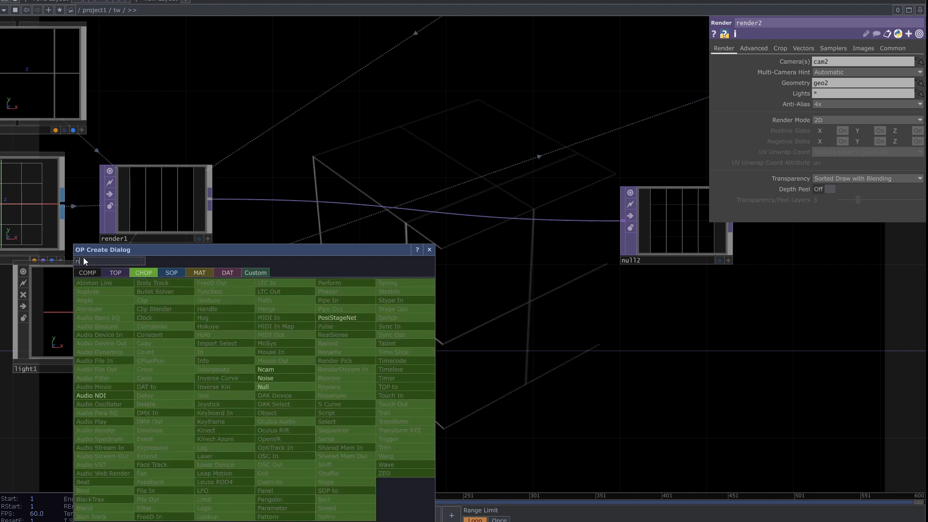
{"action": "left_click", "coordinate": [264, 378]}
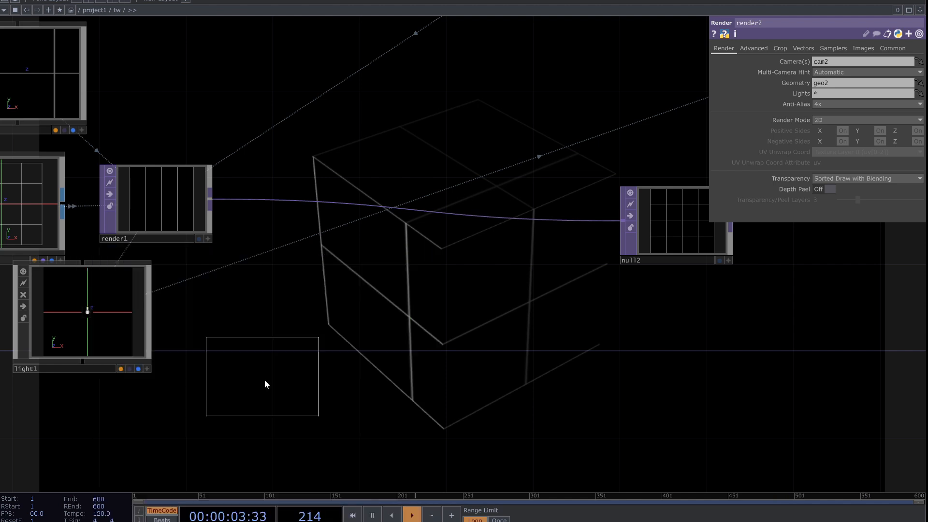
{"action": "left_click", "coordinate": [284, 405]}
{"action": "left_click_drag", "start_coordinate": [418, 346], "coordinate": [359, 282]}
{"action": "left_click_drag", "start_coordinate": [245, 359], "coordinate": [288, 402]}
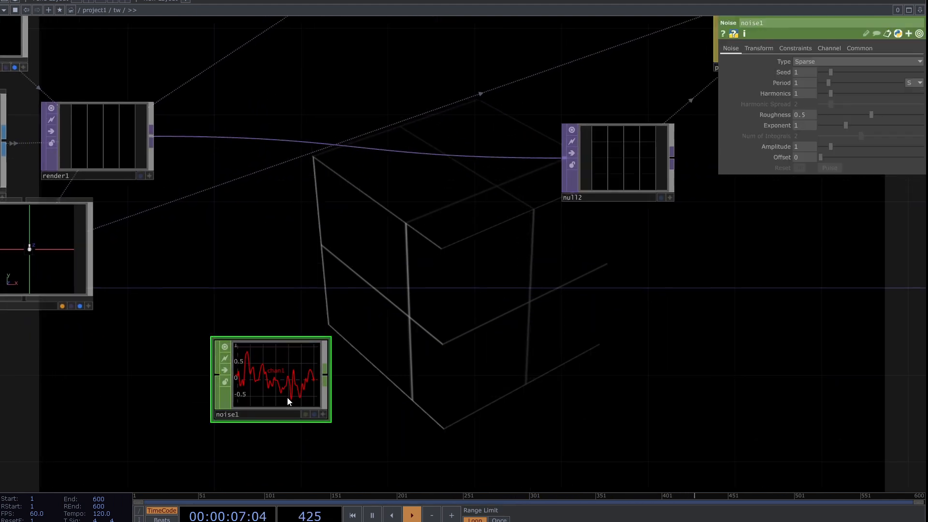
Convert the noise to an image with a CHOP to TOP placed directly above noise1.
{"action": "left_click", "coordinate": [327, 376]}
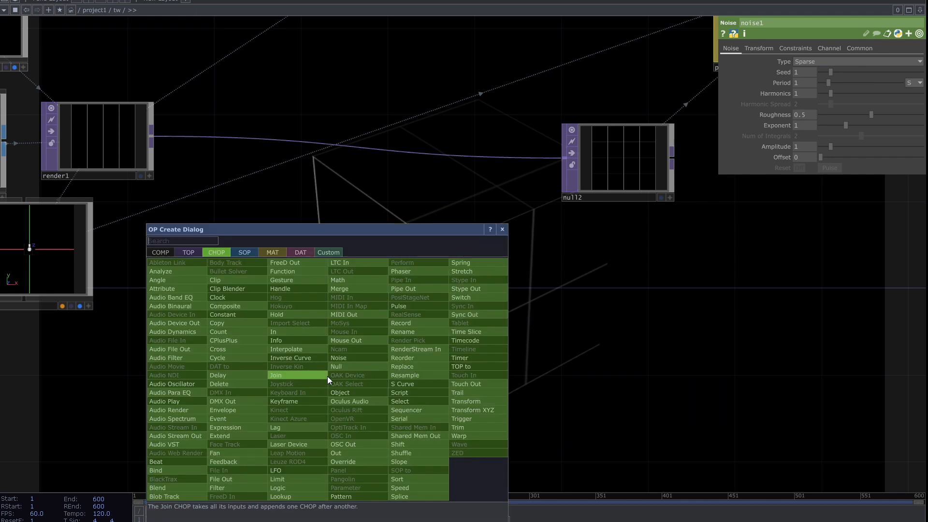
{"action": "left_click", "coordinate": [197, 252]}
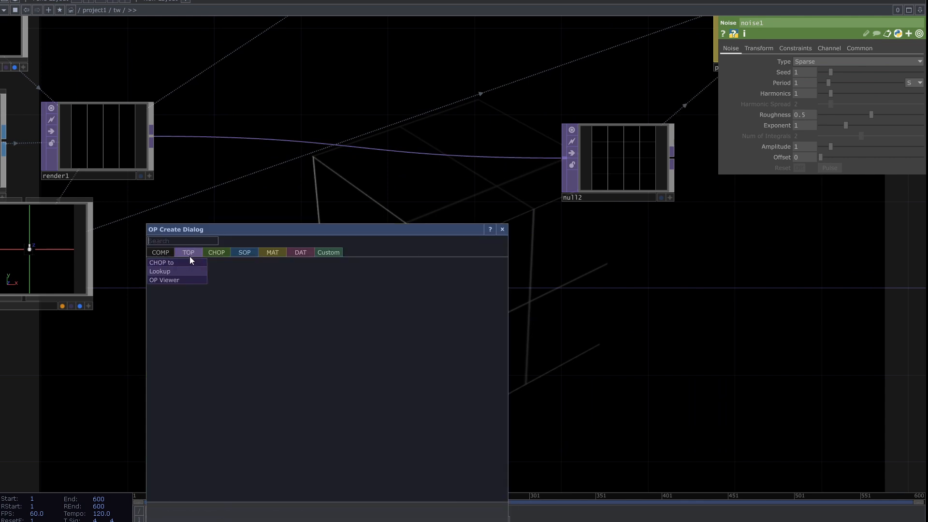
{"action": "left_click", "coordinate": [190, 262]}
{"action": "left_click", "coordinate": [280, 292]}
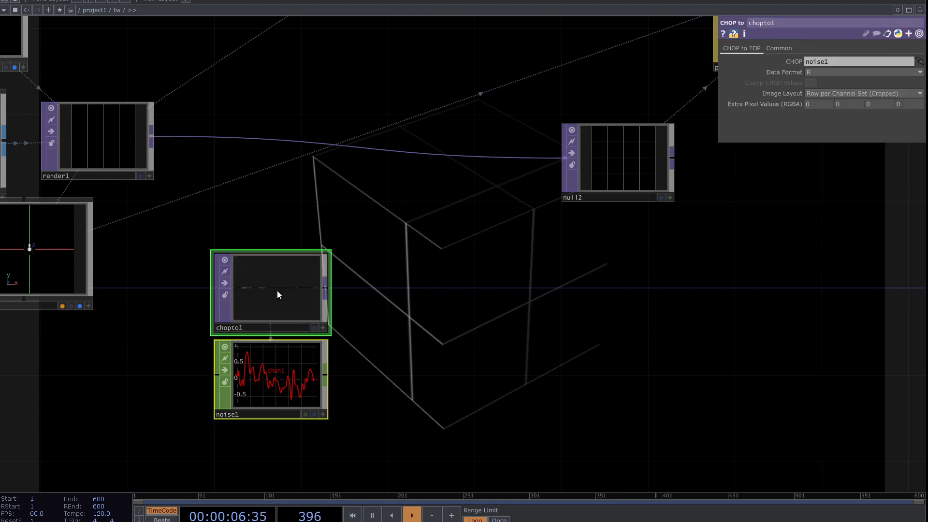
Create a Displace TOP beside the CHOP to TOP, below null2.
{"action": "left_click_drag", "start_coordinate": [400, 333], "coordinate": [310, 389]}
{"action": "left_click_drag", "start_coordinate": [541, 248], "coordinate": [539, 182]}
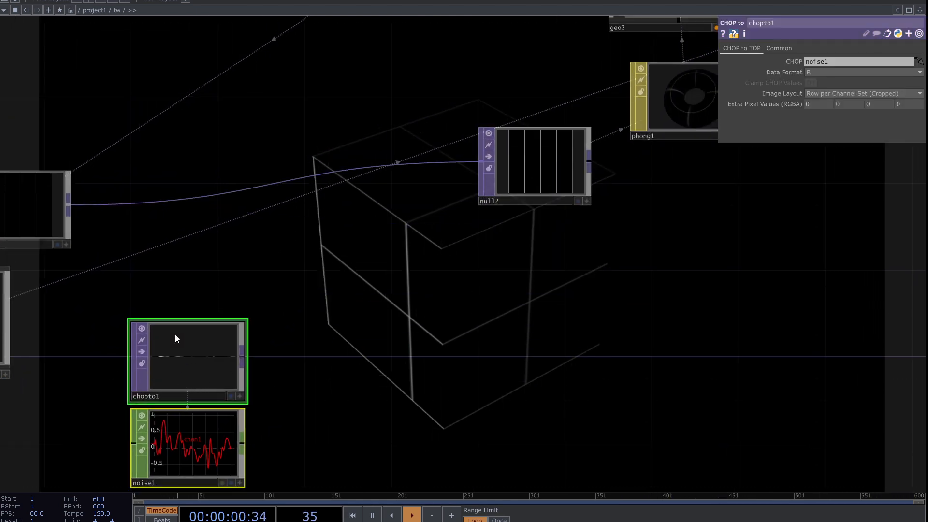
{"action": "key", "text": "Tab"}
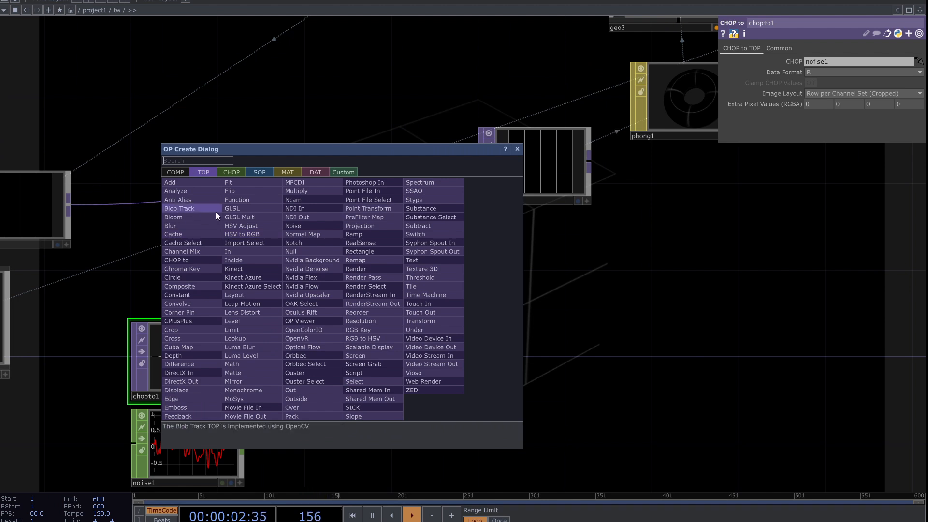
{"action": "type", "text": "d"}
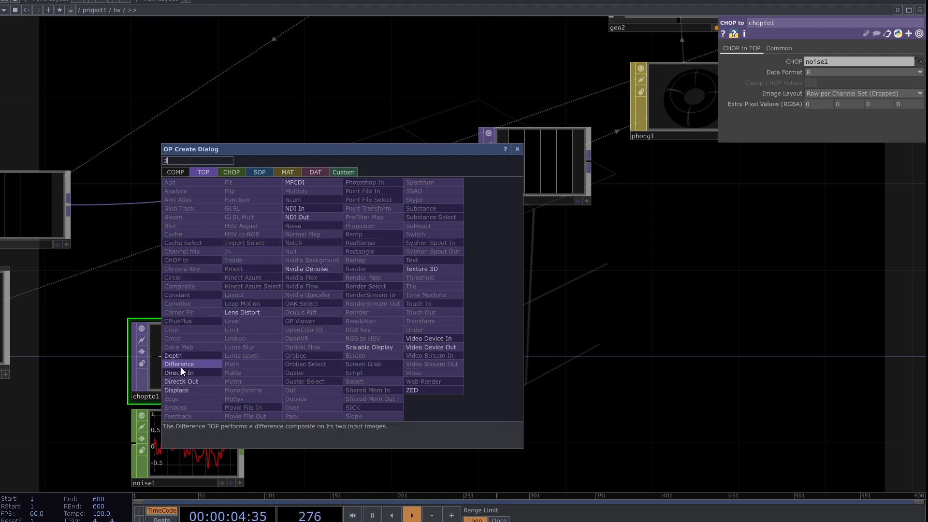
{"action": "left_click", "coordinate": [177, 390]}
{"action": "left_click", "coordinate": [410, 310]}
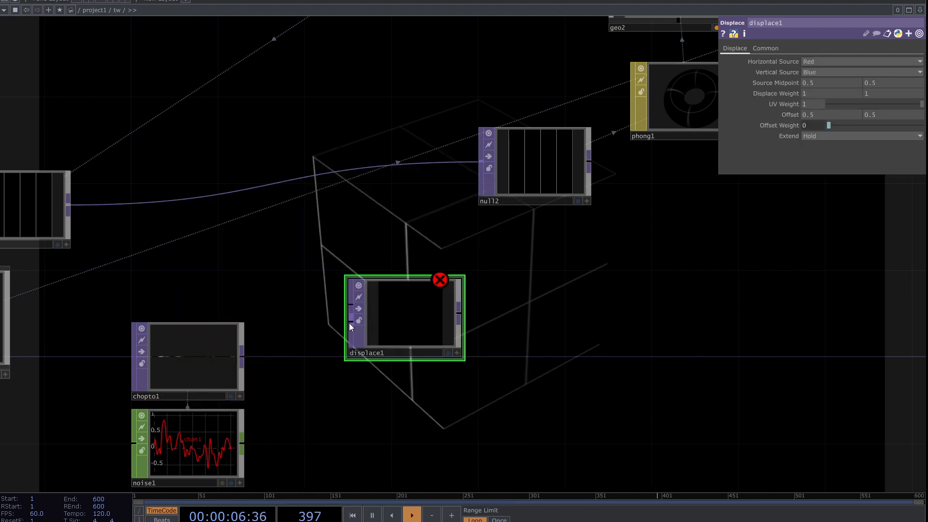
Wire chopto1 into the second input of displace1 and render1 into its first input.
{"action": "left_click", "coordinate": [241, 356]}
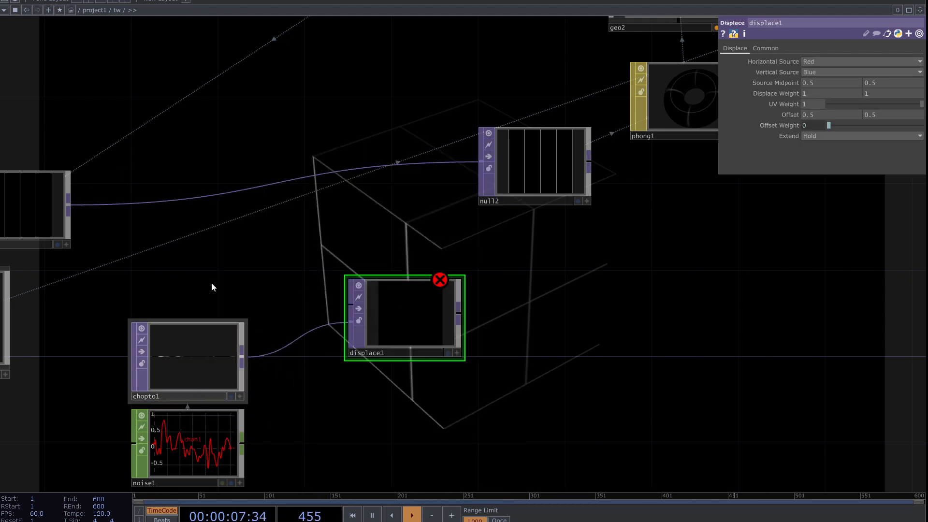
{"action": "left_click", "coordinate": [71, 203]}
{"action": "left_click", "coordinate": [356, 313]}
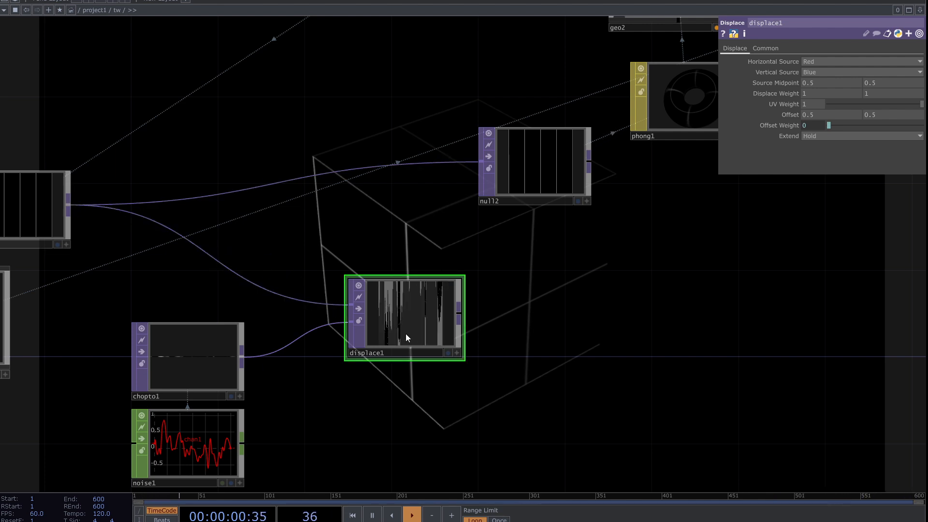
Reduce both Displace Weight values of displace1 to 0.029.
{"action": "scroll", "coordinate": [406, 337], "scroll_direction": "up", "scroll_amount": 5}
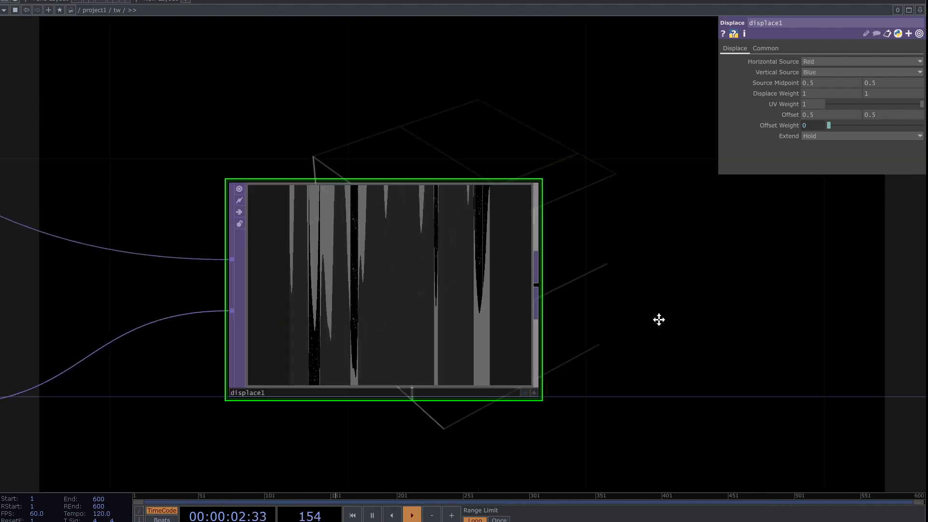
{"action": "left_click_drag", "start_coordinate": [659, 319], "coordinate": [684, 315]}
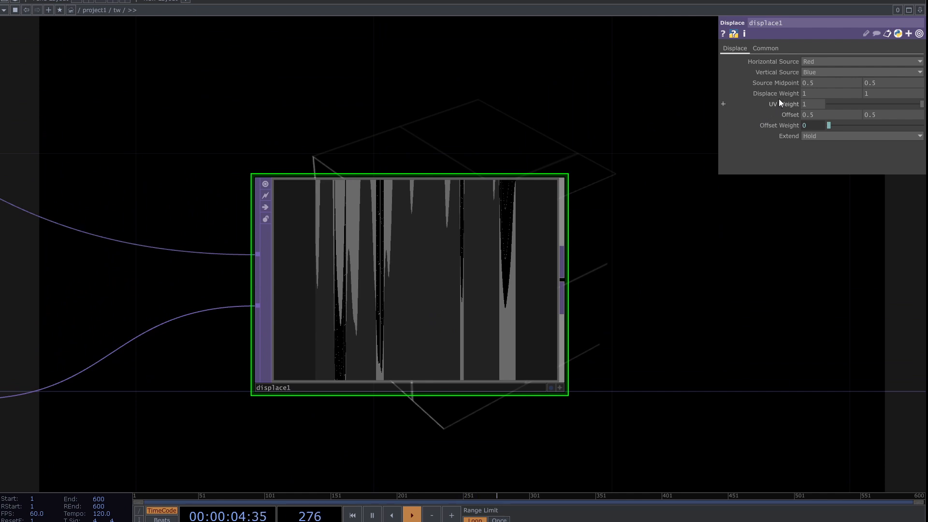
{"action": "mouse_move", "coordinate": [777, 95]}
{"action": "middle_mouse_down"}
{"action": "mouse_move", "coordinate": [729, 95]}
{"action": "mouse_move", "coordinate": [782, 79]}
{"action": "middle_mouse_up"}
{"action": "scroll", "coordinate": [627, 279], "scroll_direction": "down", "scroll_amount": 3}
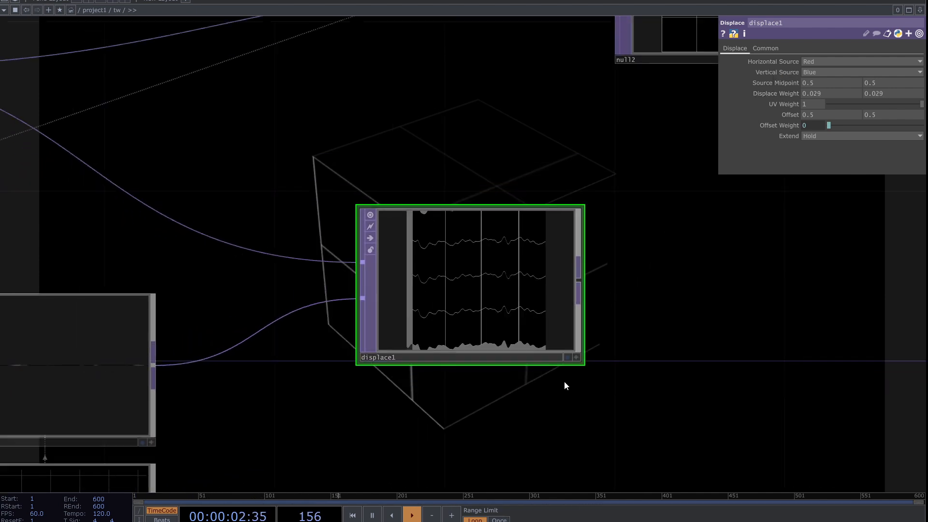
Animate noise1 by setting its X translation to the expression absTime.seconds.
{"action": "left_click_drag", "start_coordinate": [541, 369], "coordinate": [667, 190]}
{"action": "scroll", "coordinate": [478, 285], "scroll_direction": "down", "scroll_amount": 3}
{"action": "left_click", "coordinate": [322, 336]}
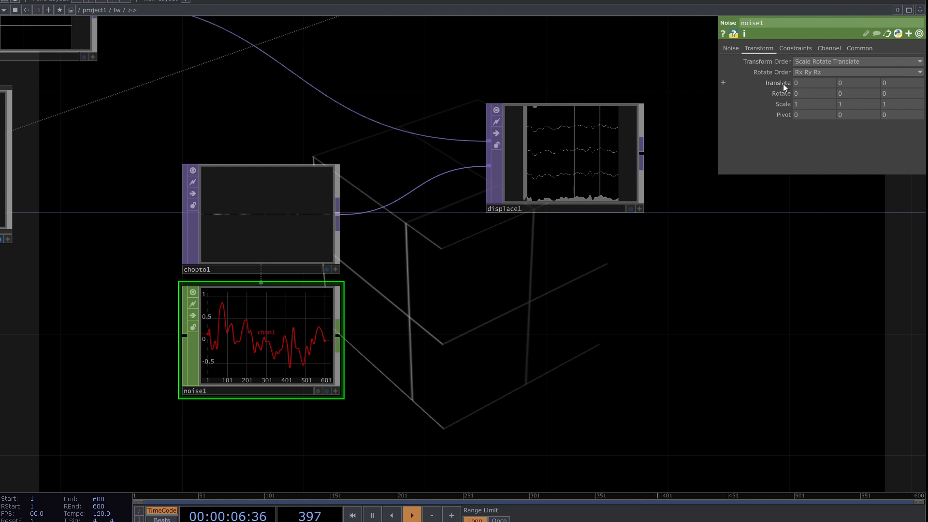
{"action": "left_click", "coordinate": [783, 83]}
{"action": "left_click", "coordinate": [796, 86]}
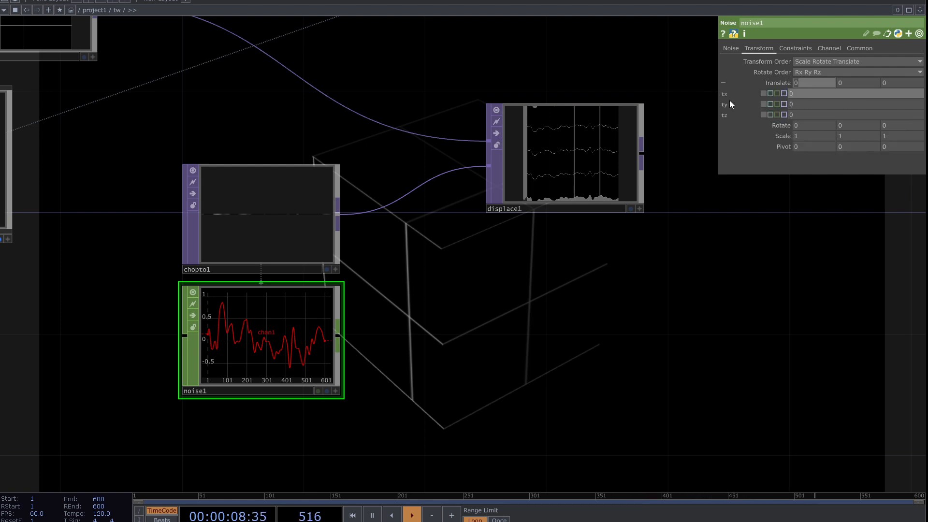
{"action": "type", "text": "abs"}
{"action": "type", "text": "Time."}
{"action": "type", "text": "seconds"}
{"action": "key", "text": "Return"}
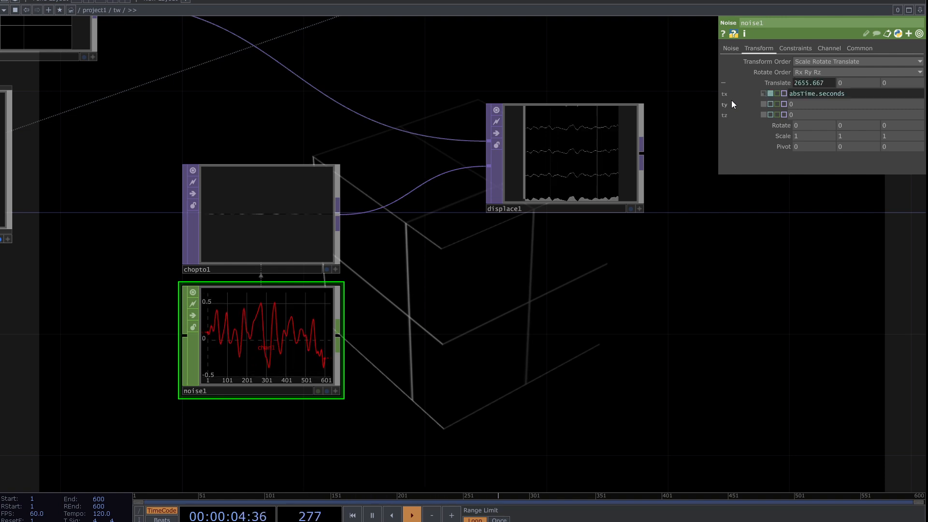
Speed up the noise motion by changing the X translation expression to absTime.seconds*60.
{"action": "left_click", "coordinate": [858, 93]}
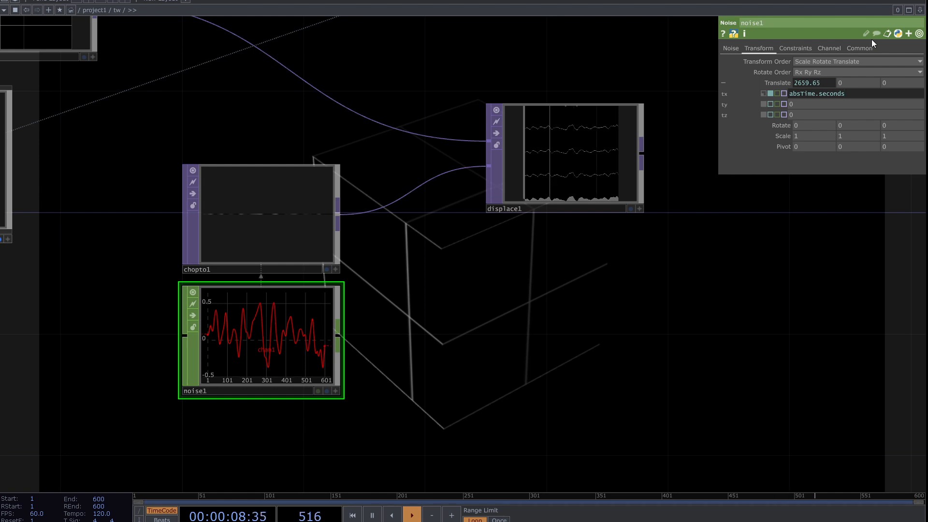
{"action": "type", "text": "*60"}
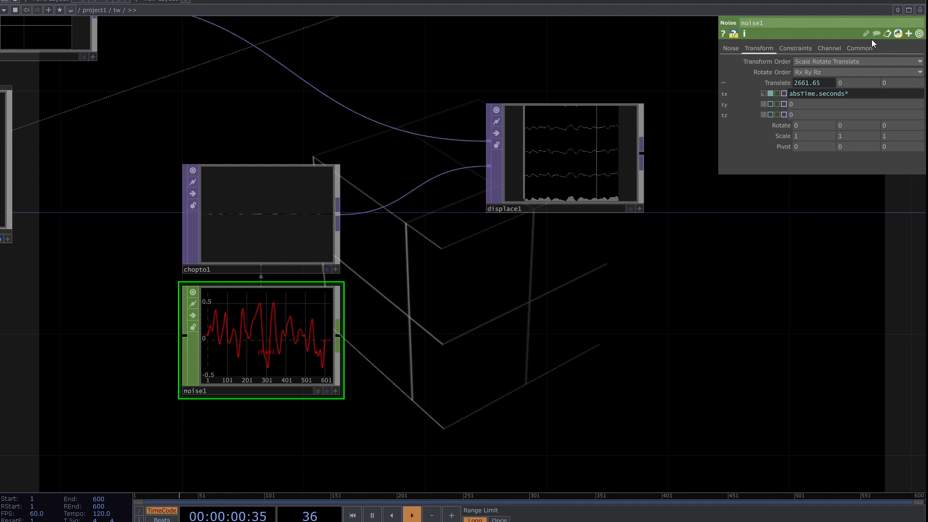
{"action": "key", "text": "Return"}
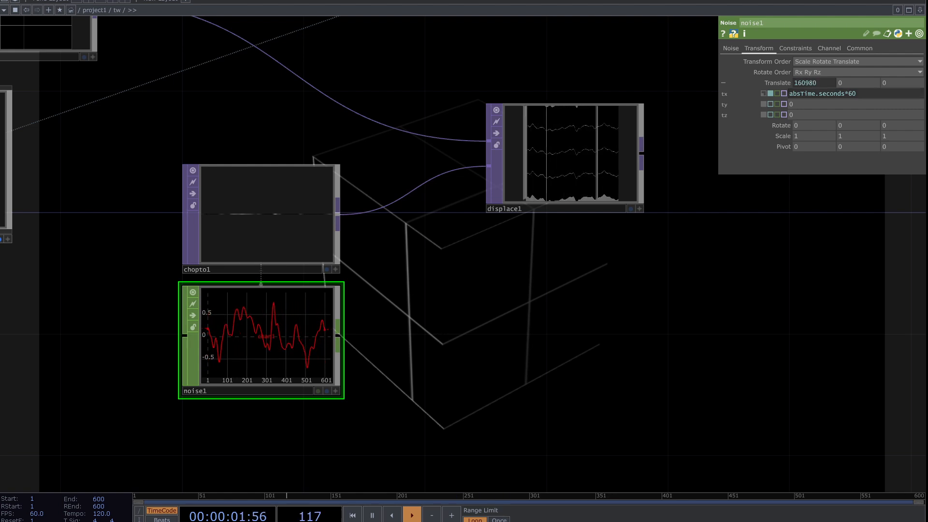
Move displace1 between render1 and null2 and feed its output into null2 in place of render1.
{"action": "left_click_drag", "start_coordinate": [550, 285], "coordinate": [516, 449]}
{"action": "left_click_drag", "start_coordinate": [531, 370], "coordinate": [470, 280]}
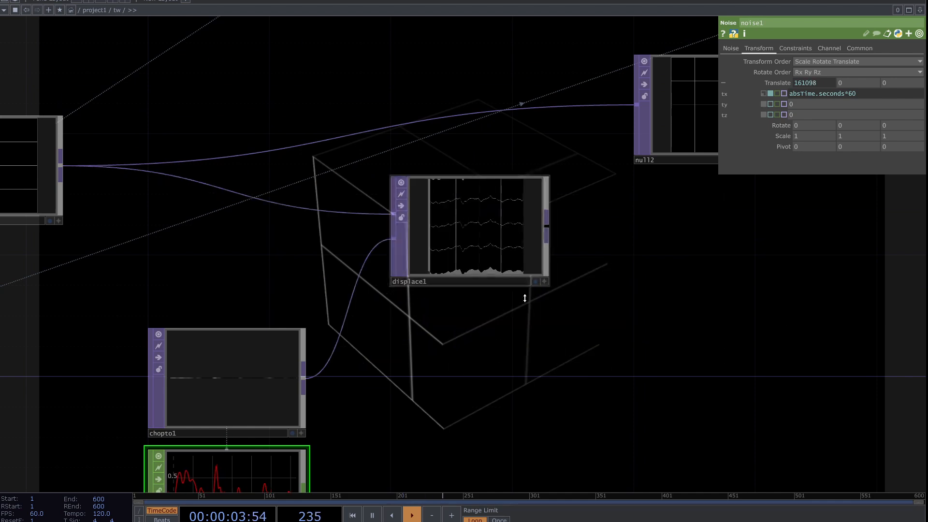
{"action": "left_click_drag", "start_coordinate": [538, 307], "coordinate": [345, 409]}
{"action": "left_click_drag", "start_coordinate": [353, 331], "coordinate": [419, 210]}
{"action": "left_click_drag", "start_coordinate": [420, 351], "coordinate": [258, 392]}
{"action": "left_click_drag", "start_coordinate": [465, 232], "coordinate": [314, 106]}
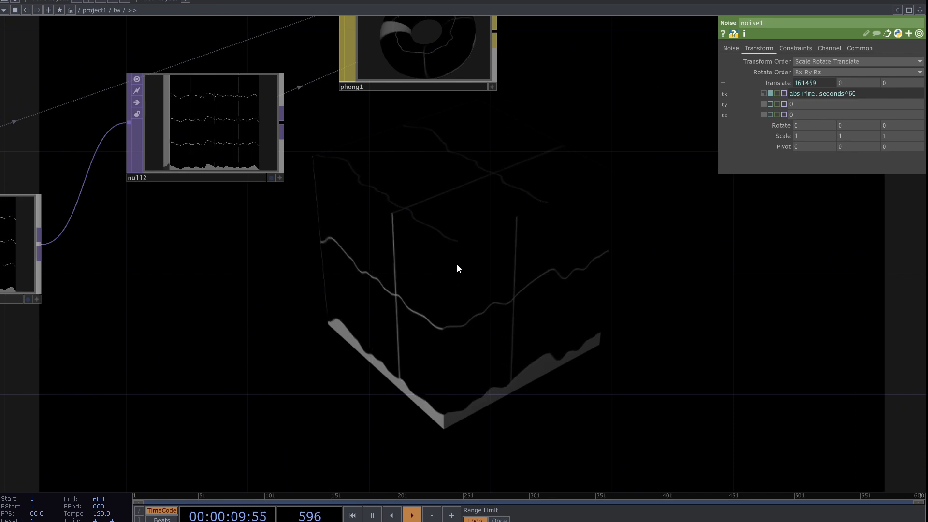
Widen the view of cam1 by setting its FOV Angle to 14.1.
{"action": "left_click_drag", "start_coordinate": [305, 331], "coordinate": [445, 257]}
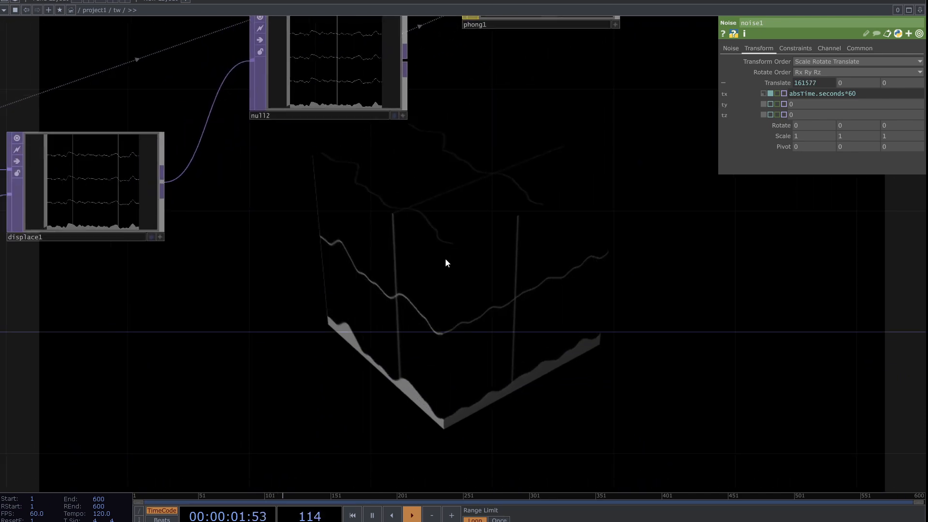
{"action": "scroll", "coordinate": [420, 250], "scroll_direction": "up", "scroll_amount": 1}
{"action": "scroll", "coordinate": [421, 251], "scroll_direction": "down", "scroll_amount": 3}
{"action": "left_click_drag", "start_coordinate": [294, 298], "coordinate": [553, 322]}
{"action": "scroll", "coordinate": [555, 323], "scroll_direction": "down", "scroll_amount": 3}
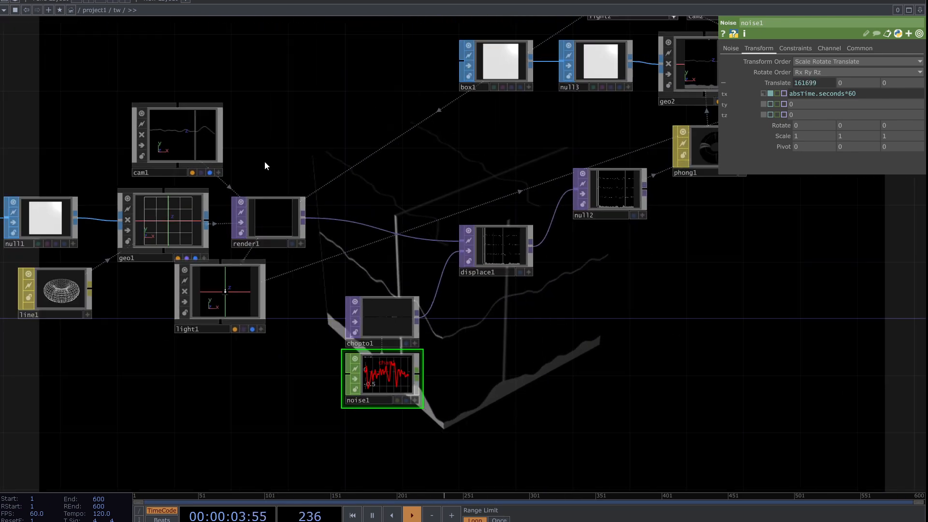
{"action": "left_click", "coordinate": [210, 145]}
{"action": "left_click_drag", "start_coordinate": [426, 230], "coordinate": [414, 313]}
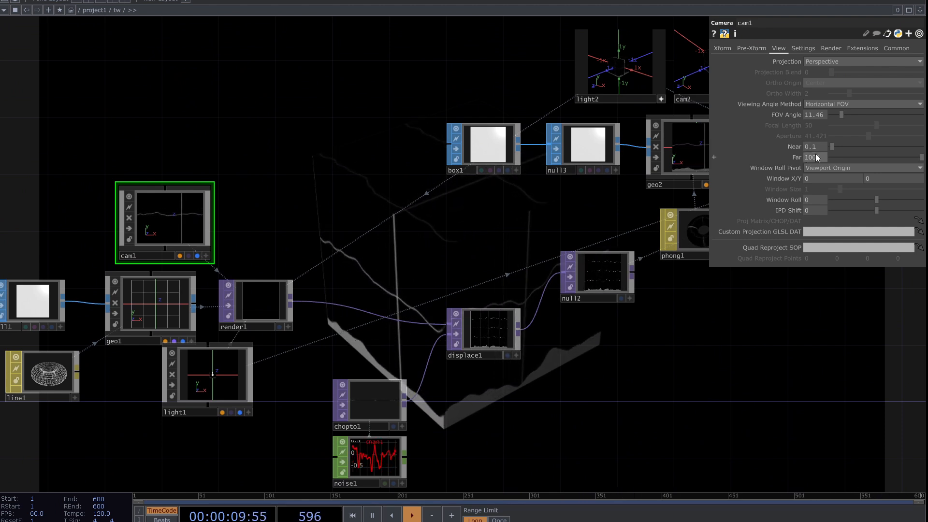
{"action": "left_click_drag", "start_coordinate": [845, 114], "coordinate": [845, 115]}
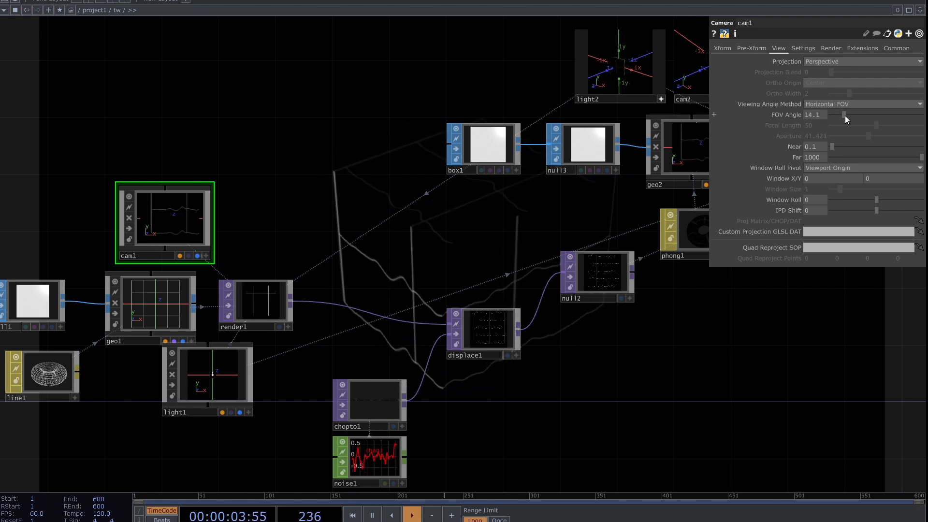
Move cam2 close to the box in its viewer so render2 frames an enlarged part of it.
{"action": "left_click_drag", "start_coordinate": [739, 326], "coordinate": [396, 374]}
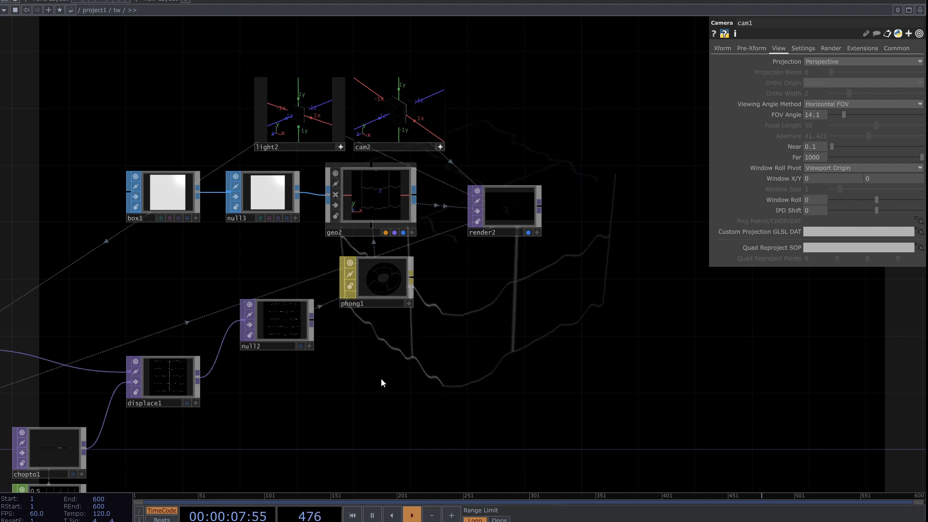
{"action": "left_click_drag", "start_coordinate": [368, 383], "coordinate": [543, 335]}
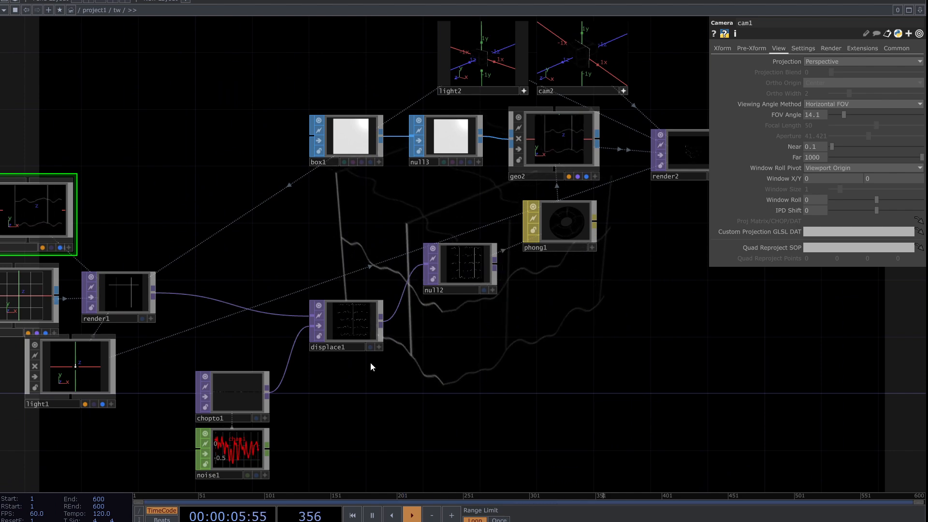
{"action": "left_click_drag", "start_coordinate": [574, 363], "coordinate": [448, 434]}
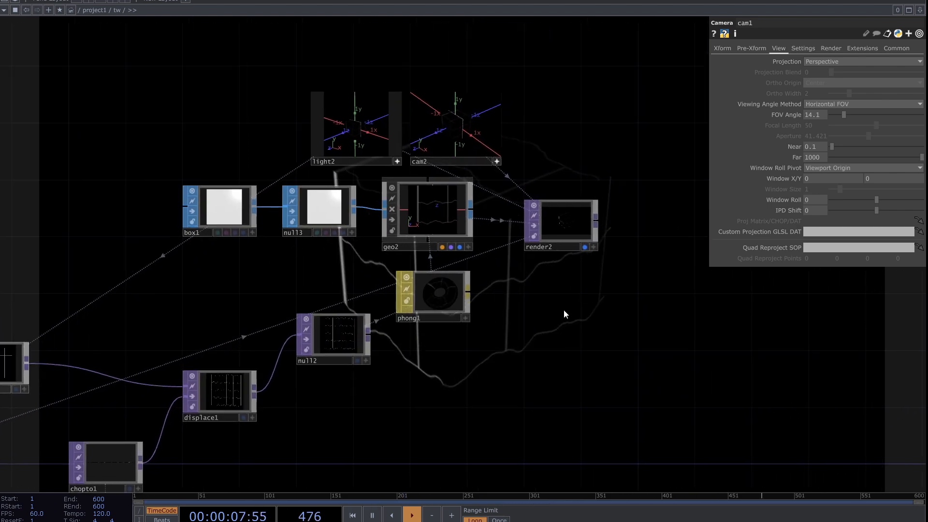
{"action": "left_click_drag", "start_coordinate": [624, 217], "coordinate": [536, 277]}
{"action": "scroll", "coordinate": [562, 251], "scroll_direction": "up", "scroll_amount": 5}
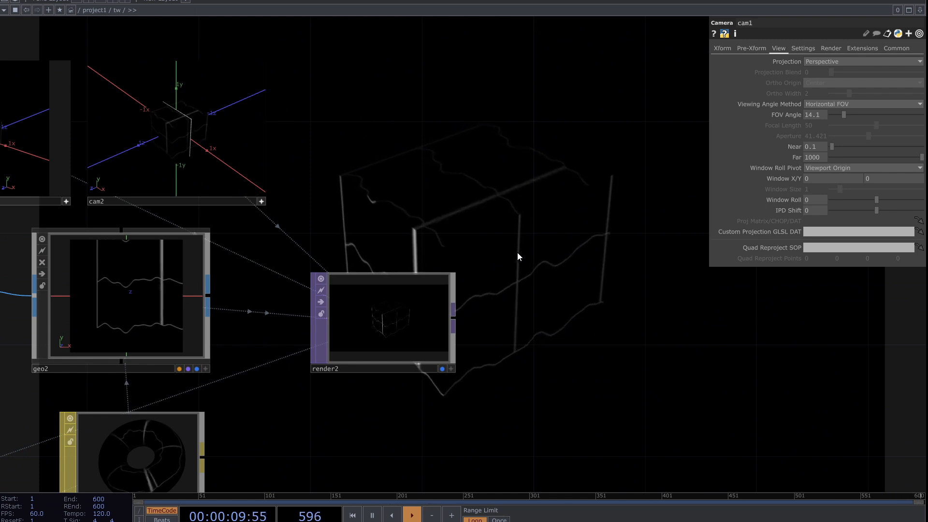
{"action": "left_click_drag", "start_coordinate": [486, 236], "coordinate": [557, 281]}
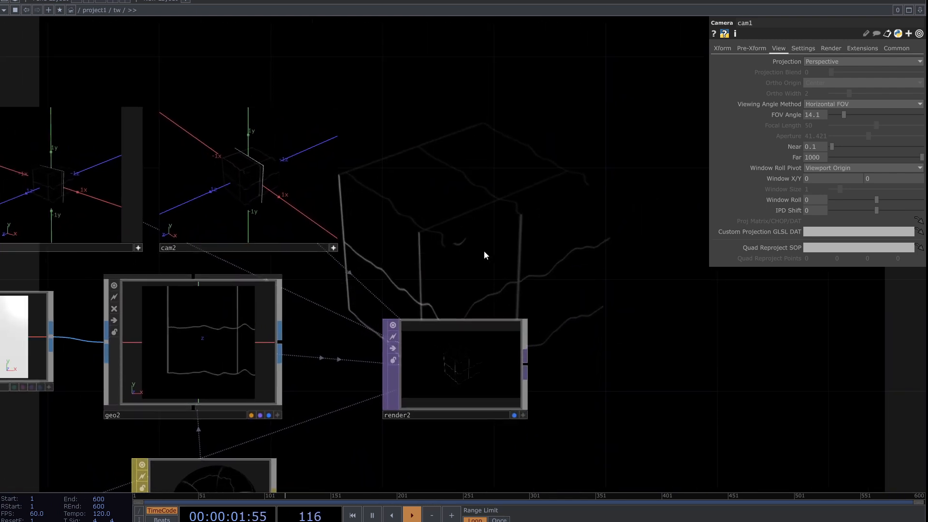
{"action": "left_click_drag", "start_coordinate": [482, 269], "coordinate": [551, 309]}
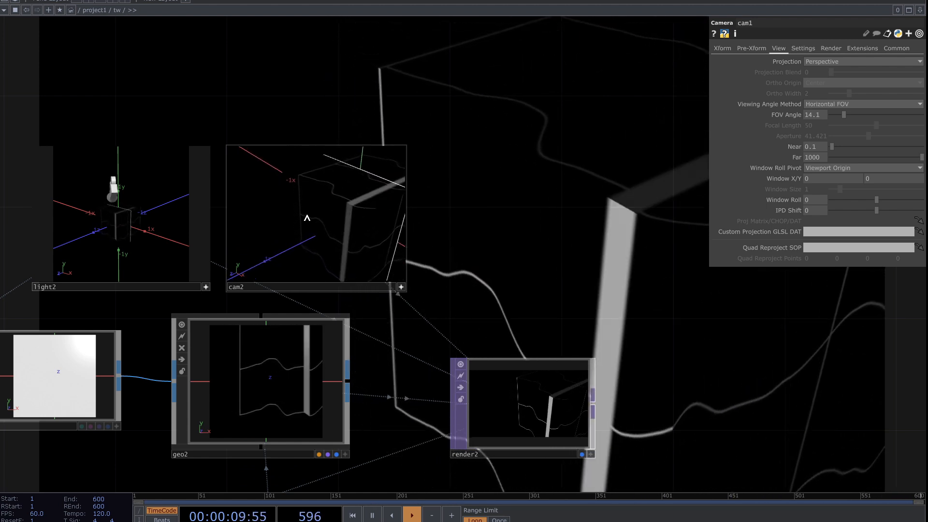
{"action": "scroll", "coordinate": [448, 242], "scroll_direction": "down", "scroll_amount": 5}
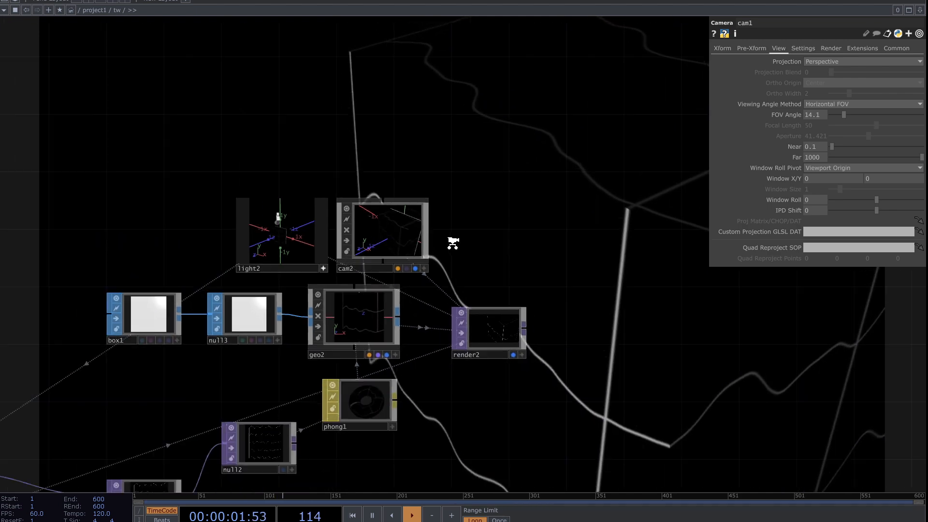
{"action": "left_click_drag", "start_coordinate": [454, 428], "coordinate": [603, 359]}
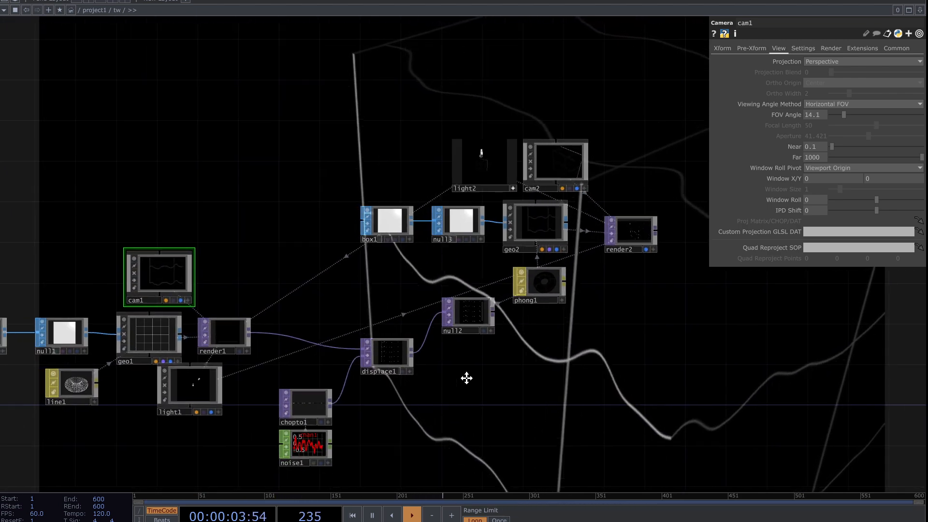
{"action": "left_click_drag", "start_coordinate": [249, 359], "coordinate": [329, 314]}
{"action": "left_click", "coordinate": [302, 289]}
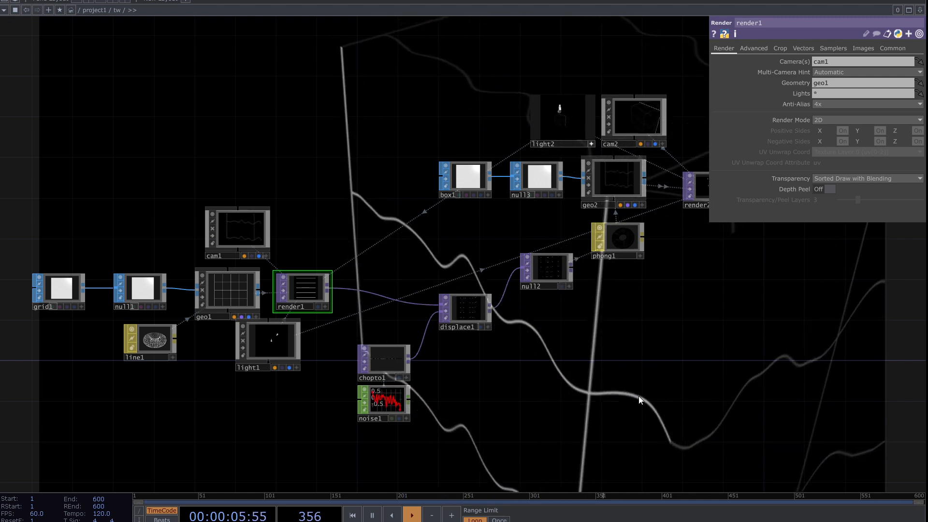
{"action": "left_click_drag", "start_coordinate": [631, 385], "coordinate": [421, 368]}
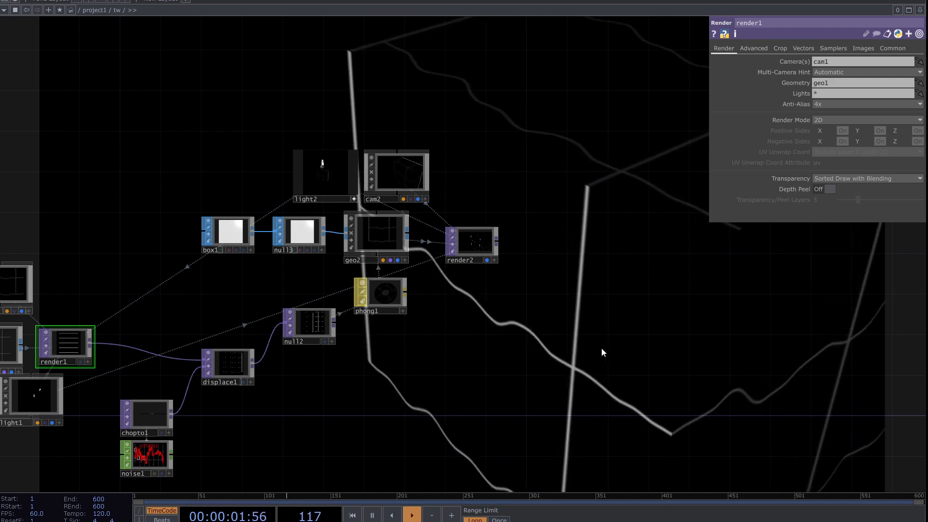
{"action": "left_click_drag", "start_coordinate": [516, 416], "coordinate": [514, 369]}
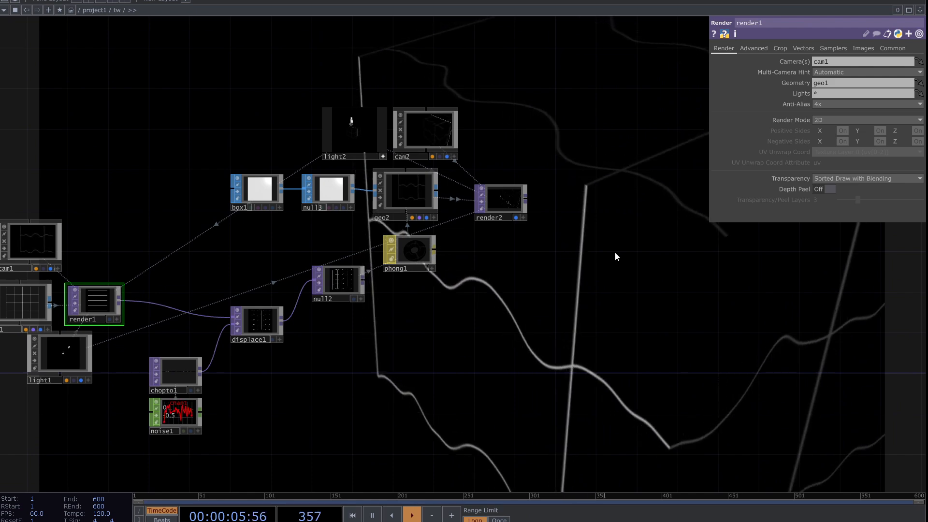
Append a Mirror TOP to the output of render2 and place it beside render2.
{"action": "left_click_drag", "start_coordinate": [564, 254], "coordinate": [309, 369]}
{"action": "scroll", "coordinate": [292, 343], "scroll_direction": "up", "scroll_amount": 5}
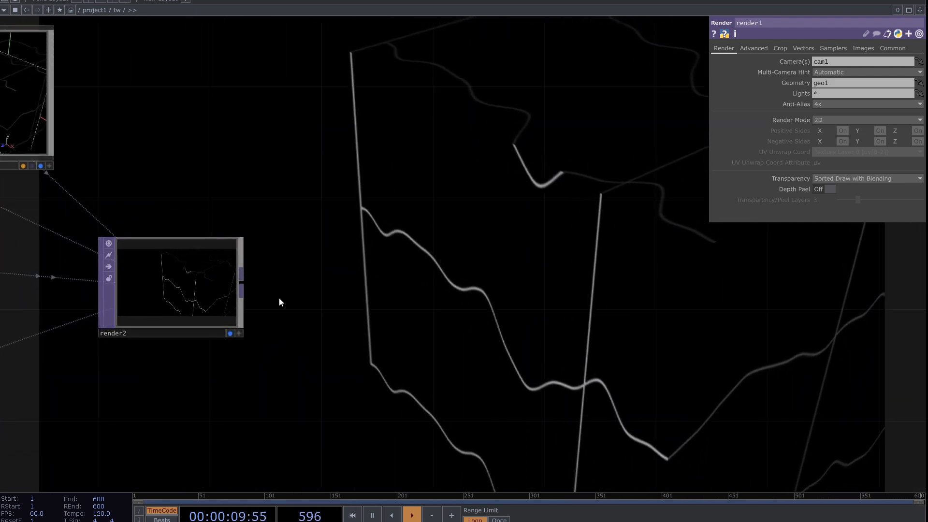
{"action": "right_click", "coordinate": [243, 285]}
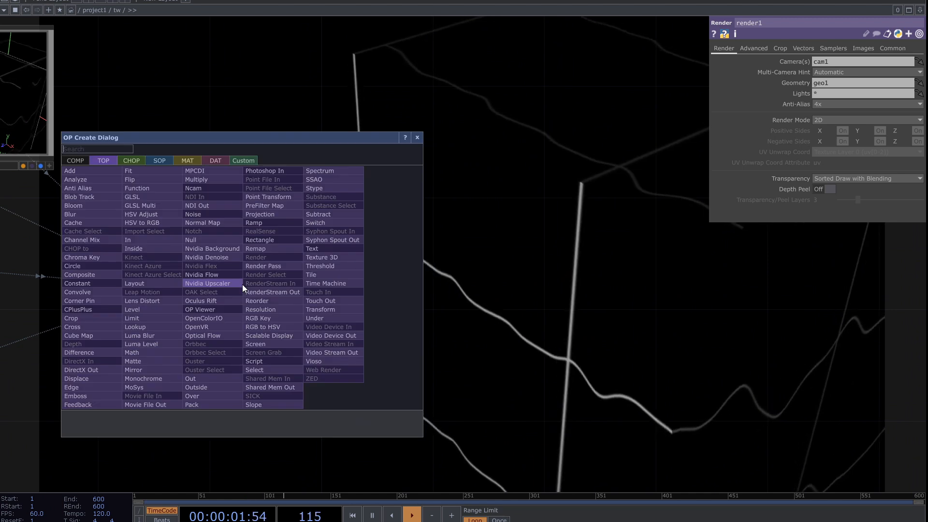
{"action": "type", "text": "m"}
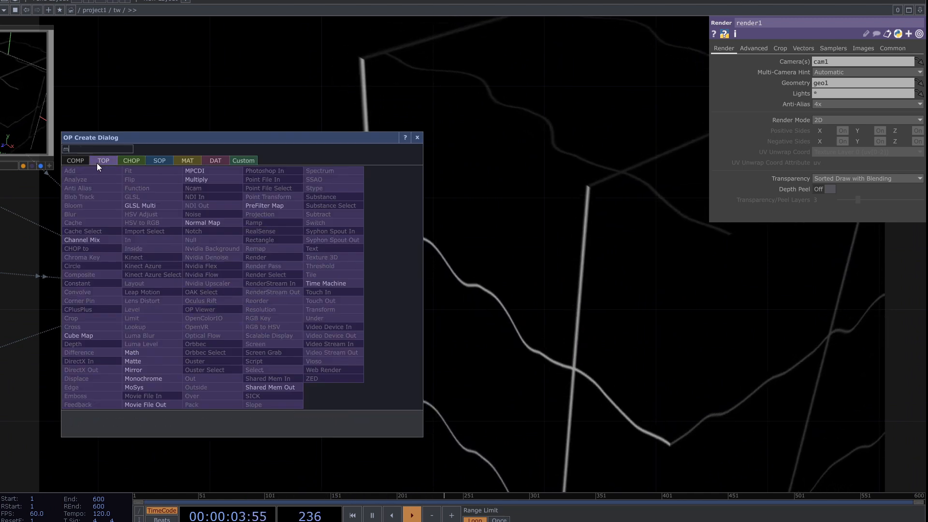
{"action": "left_click", "coordinate": [147, 371]}
{"action": "left_click", "coordinate": [369, 299]}
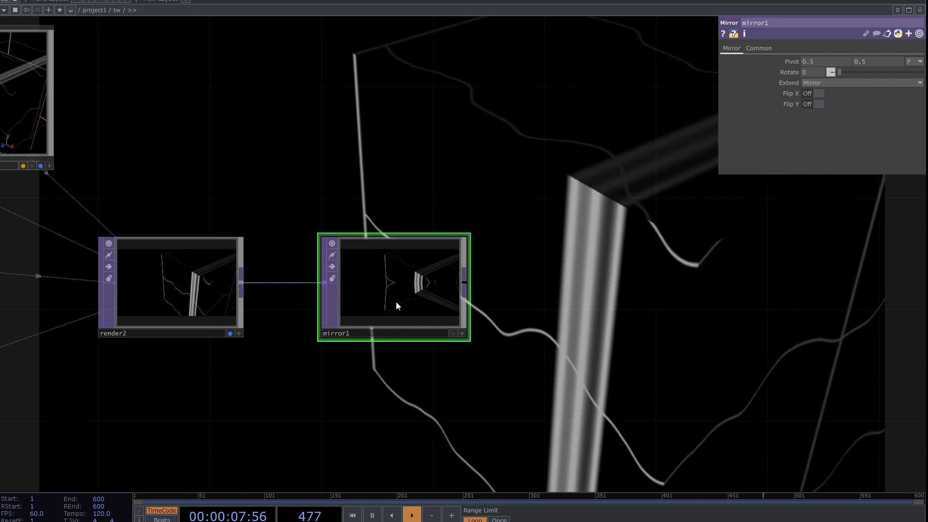
Duplicate mirror1 and chain the copy in series after it.
{"action": "key", "text": "ctrl+c"}
{"action": "key", "text": "ctrl+v"}
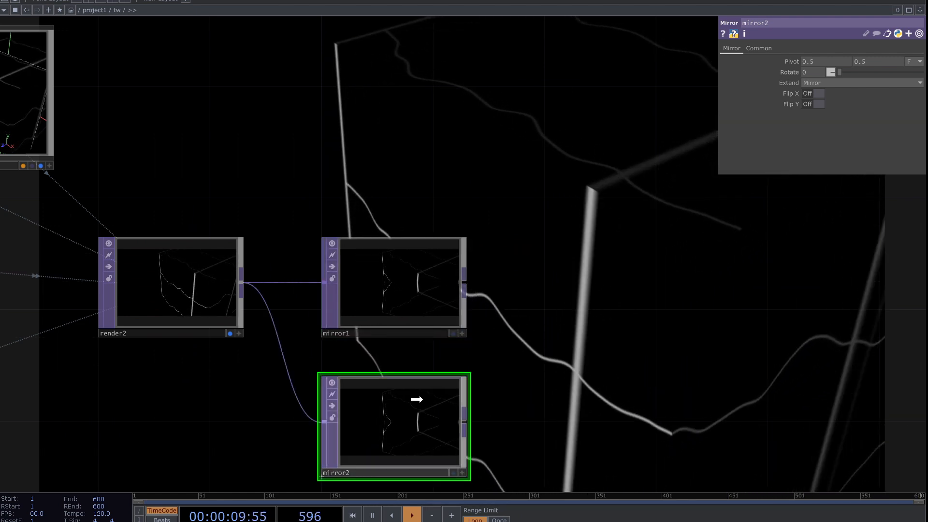
{"action": "left_click_drag", "start_coordinate": [416, 399], "coordinate": [564, 272]}
{"action": "left_click_drag", "start_coordinate": [263, 380], "coordinate": [7, 409]}
Duplicate mirror2 and place the third Mirror TOP directly after it, fed by mirror2.
{"action": "key", "text": "ctrl+c"}
{"action": "key", "text": "ctrl+v"}
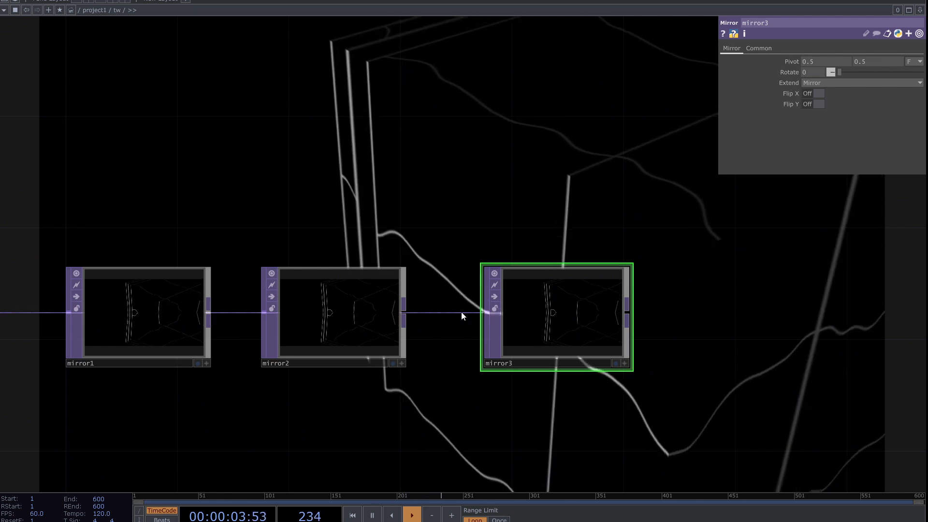
{"action": "left_click_drag", "start_coordinate": [446, 412], "coordinate": [402, 374]}
{"action": "left_click_drag", "start_coordinate": [504, 294], "coordinate": [466, 311]}
{"action": "left_click_drag", "start_coordinate": [466, 304], "coordinate": [456, 283]}
{"action": "left_click_drag", "start_coordinate": [364, 372], "coordinate": [499, 370]}
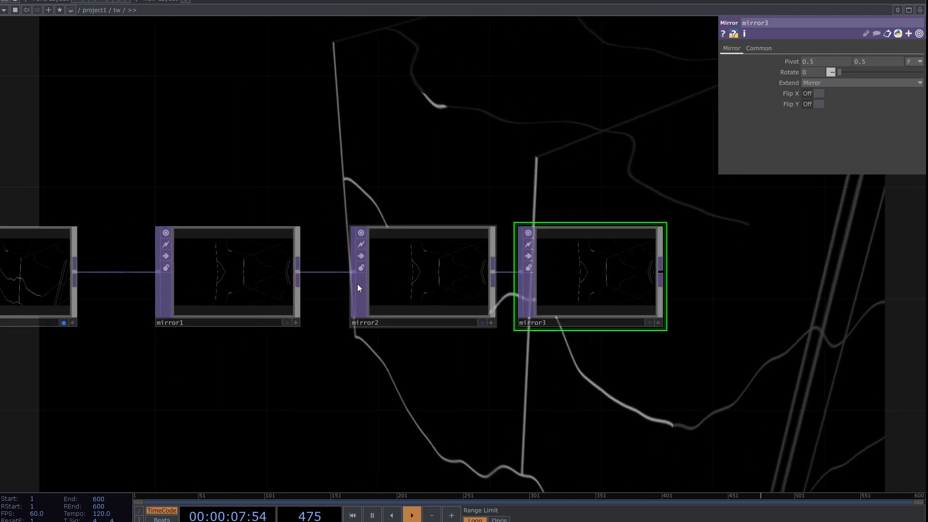
Move mirror2 and mirror3 closer to mirror1 so the three Mirror TOPs sit evenly spaced in a row.
{"action": "left_click_drag", "start_coordinate": [396, 290], "coordinate": [369, 290]}
{"action": "left_click_drag", "start_coordinate": [526, 276], "coordinate": [499, 276]}
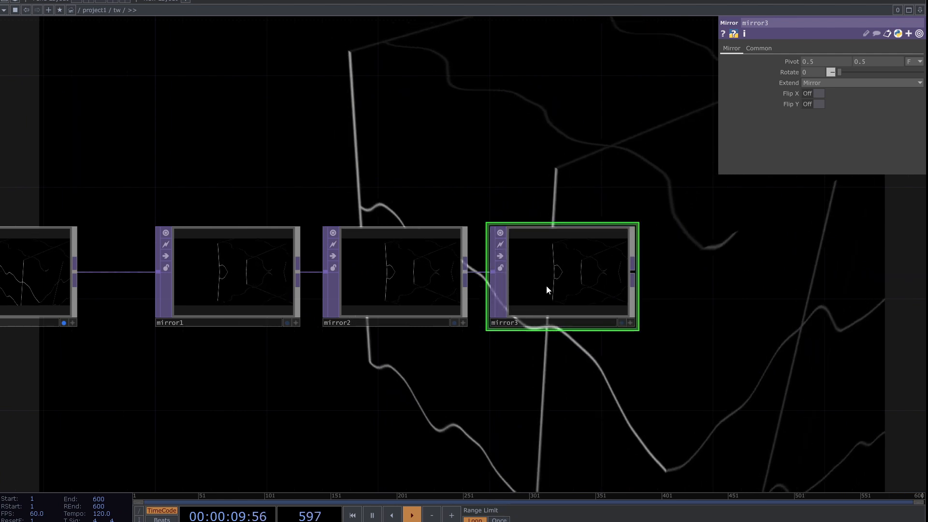
{"action": "scroll", "coordinate": [549, 288], "scroll_direction": "up", "scroll_amount": 2}
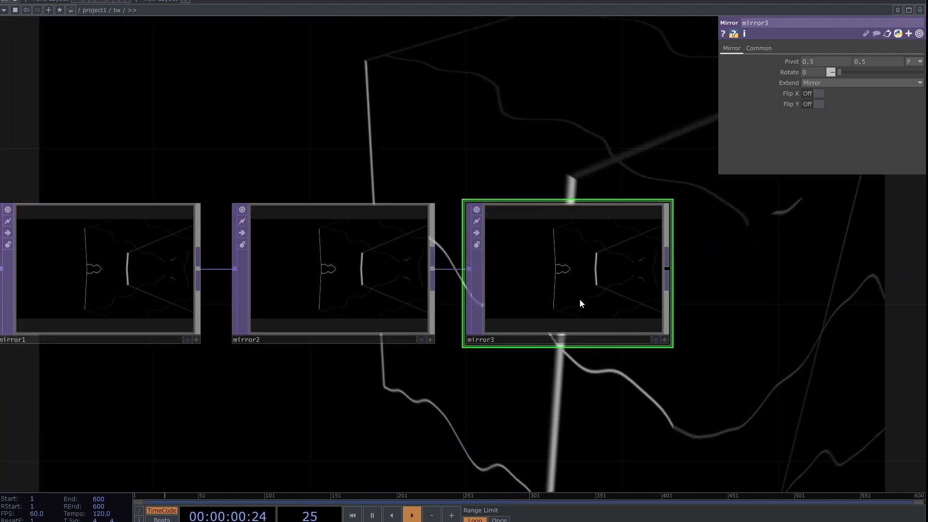
Set mirror2's pivot to -0.4 horizontally and 0.7 vertically.
{"action": "left_click", "coordinate": [346, 330]}
{"action": "left_click_drag", "start_coordinate": [510, 151], "coordinate": [518, 217]}
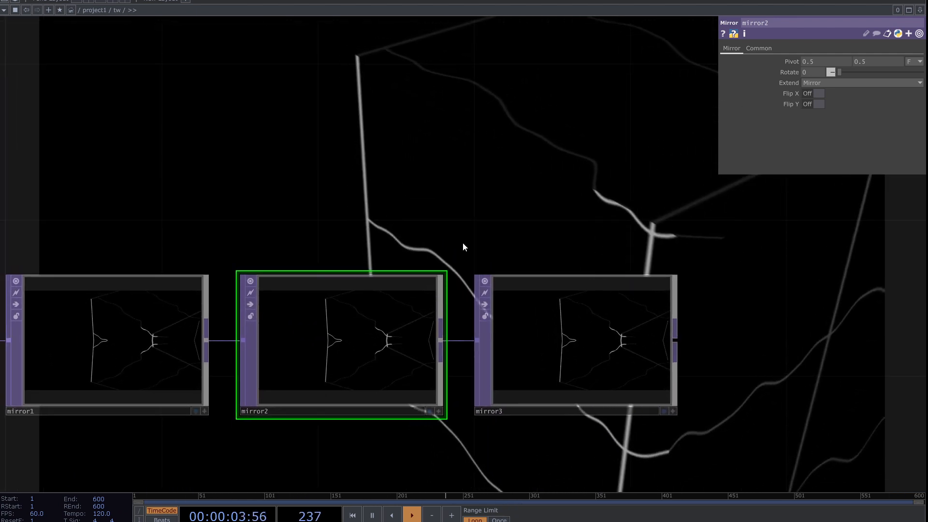
{"action": "scroll", "coordinate": [321, 375], "scroll_direction": "up", "scroll_amount": 2}
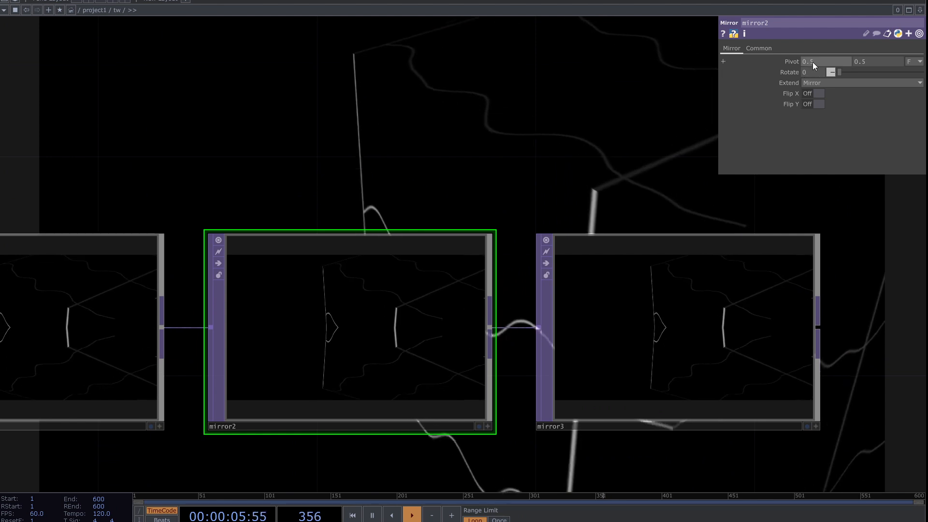
{"action": "middle_click", "coordinate": [813, 61]}
{"action": "middle_click_drag", "start_coordinate": [813, 62], "coordinate": [871, 59]}
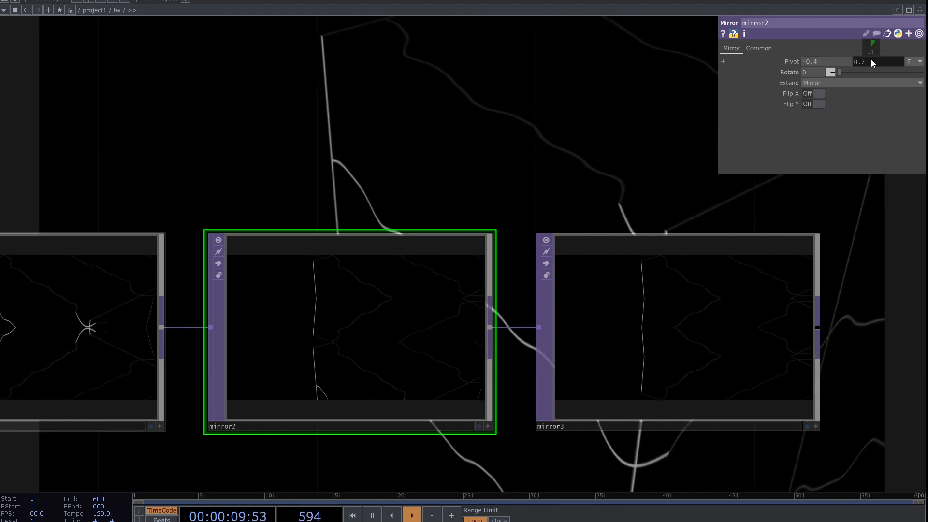
Add a Noise CHOP in the empty network space above the Mirror TOPs.
{"action": "left_click_drag", "start_coordinate": [254, 191], "coordinate": [361, 265]}
{"action": "scroll", "coordinate": [361, 265], "scroll_direction": "down", "scroll_amount": 5}
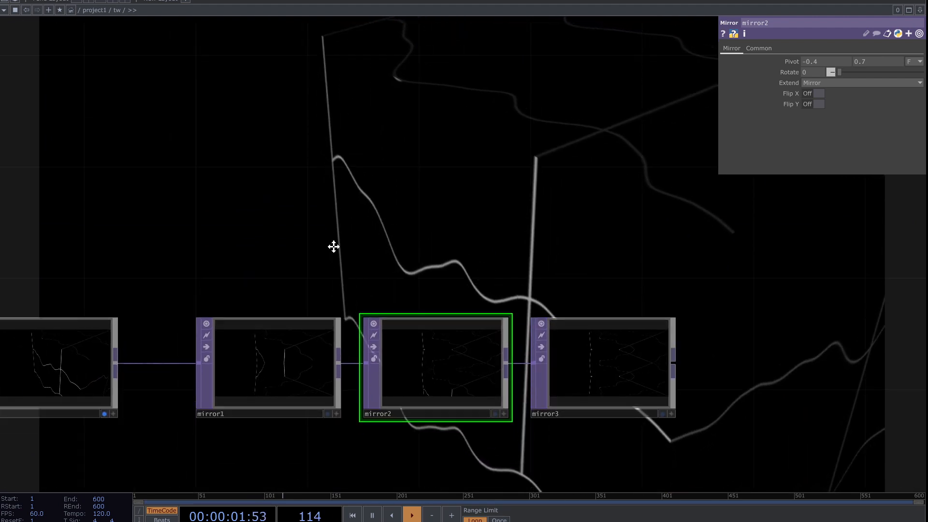
{"action": "key", "text": "Tab"}
{"action": "left_click", "coordinate": [155, 86]}
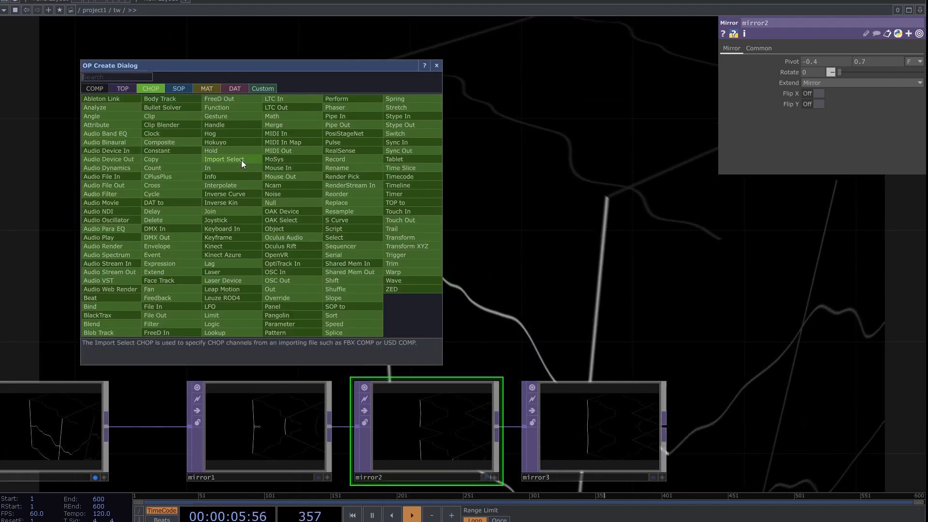
{"action": "type", "text": "n"}
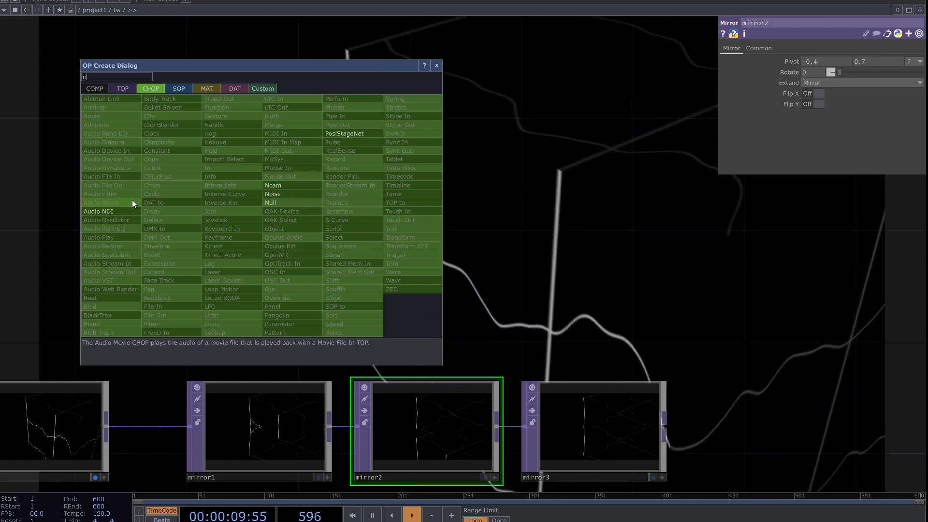
{"action": "left_click", "coordinate": [291, 195]}
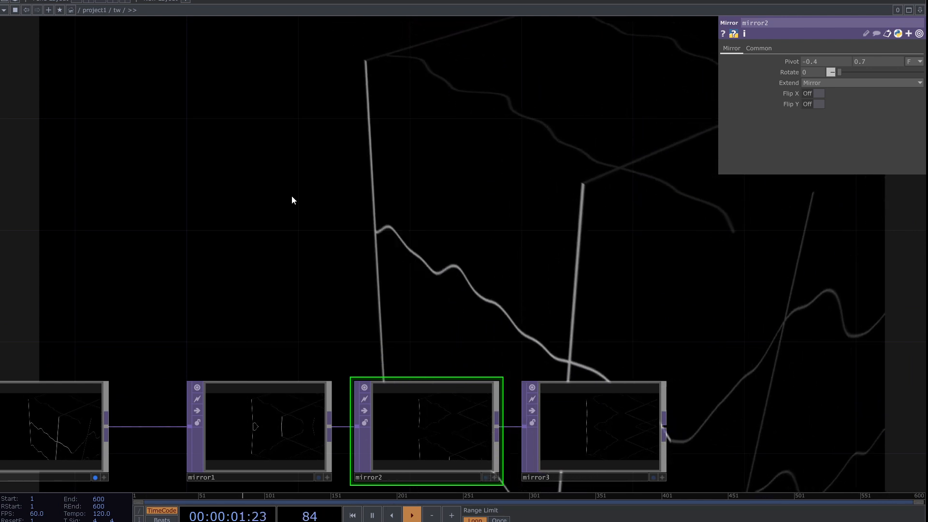
{"action": "left_click", "coordinate": [236, 121]}
{"action": "left_click_drag", "start_coordinate": [346, 178], "coordinate": [362, 290]}
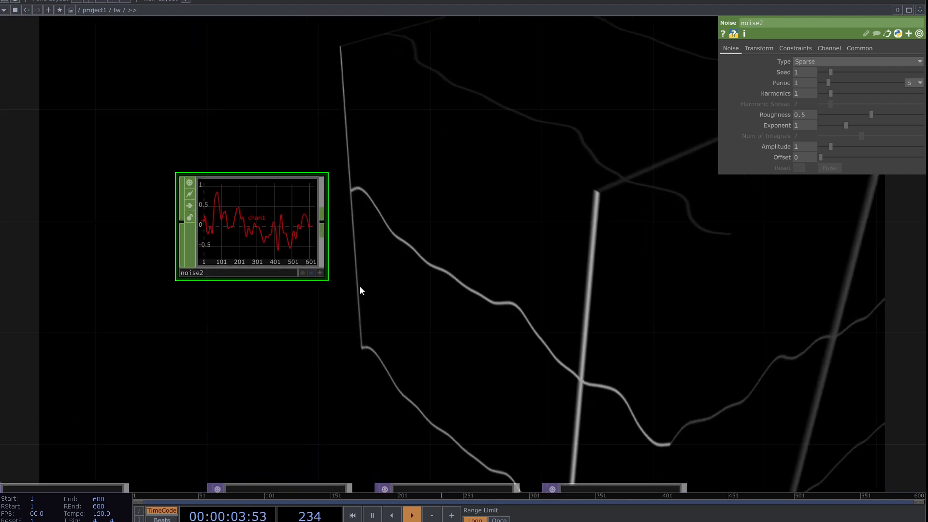
Turn on Time Slice for the noise2 CHOP.
{"action": "scroll", "coordinate": [350, 288], "scroll_direction": "down", "scroll_amount": 2}
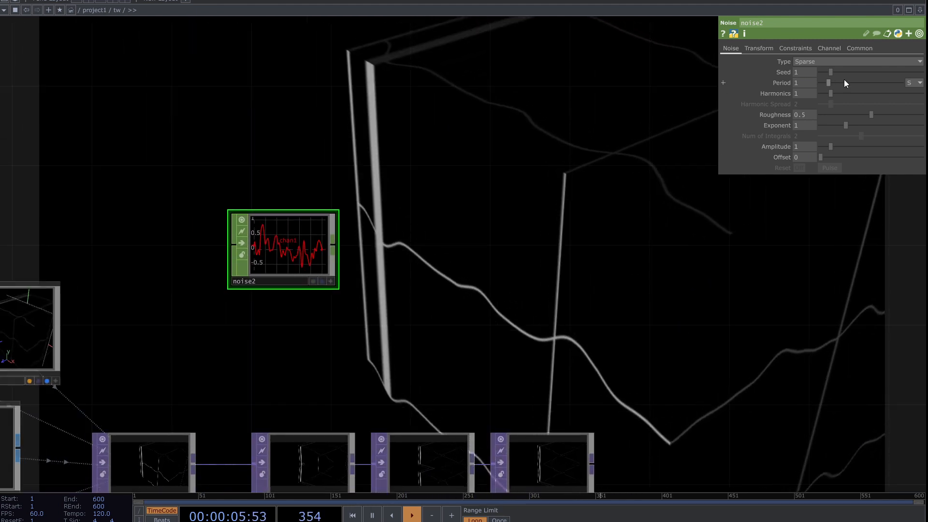
{"action": "left_click", "coordinate": [861, 50]}
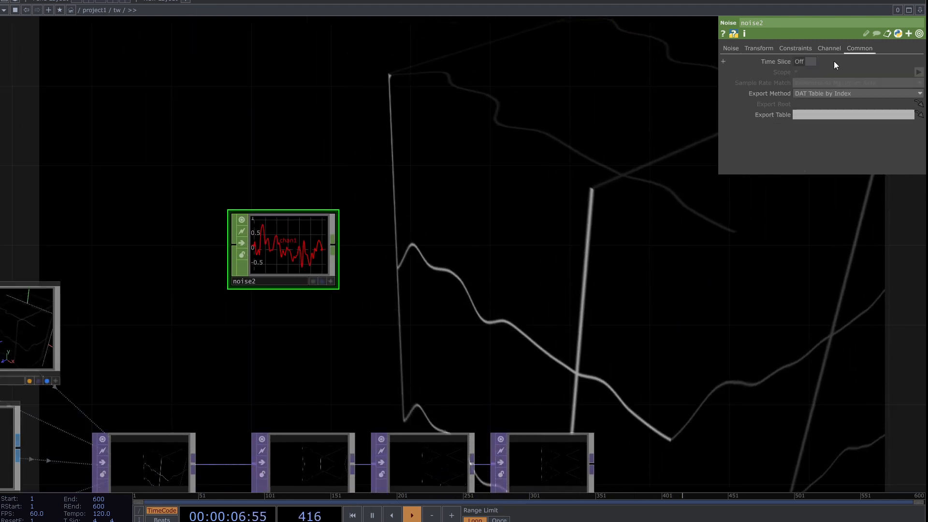
{"action": "left_click", "coordinate": [806, 63]}
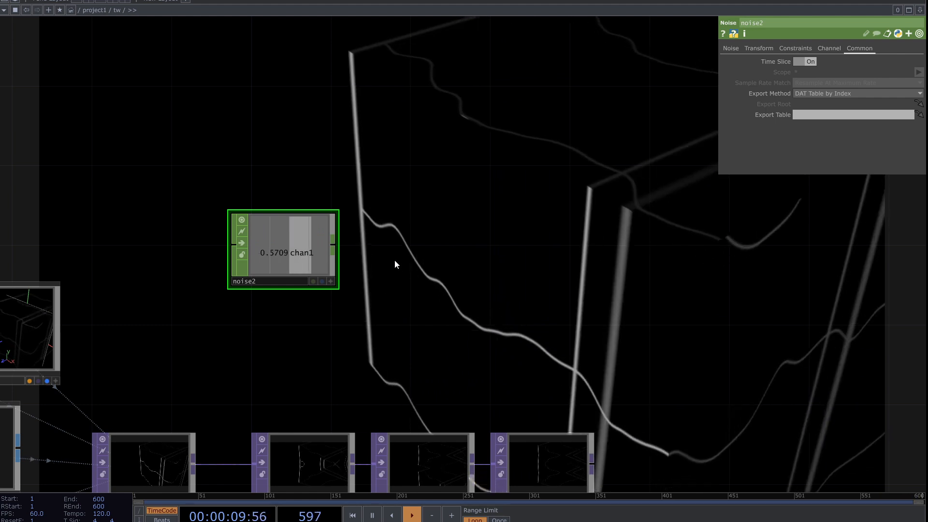
Append a Math CHOP to the output of noise2 and place it beside noise2.
{"action": "left_click", "coordinate": [337, 244]}
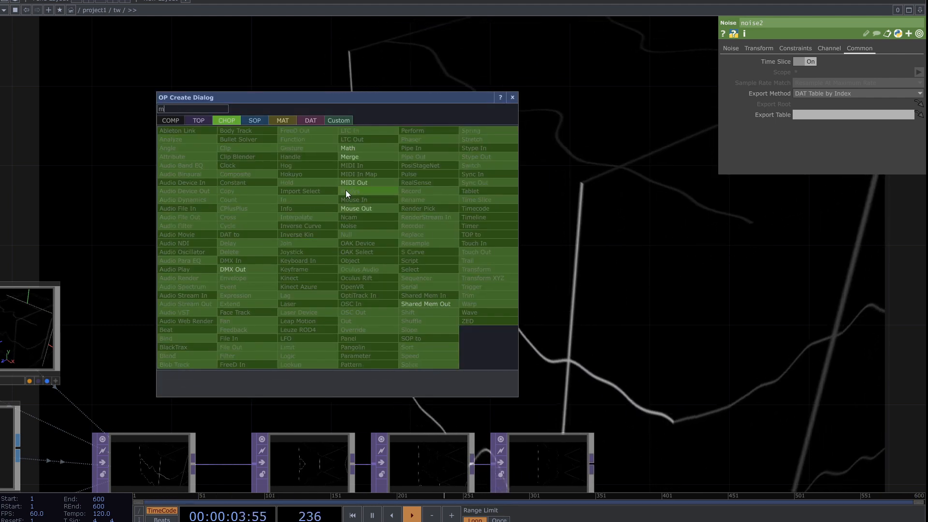
{"action": "left_click", "coordinate": [364, 147]}
{"action": "left_click", "coordinate": [412, 245]}
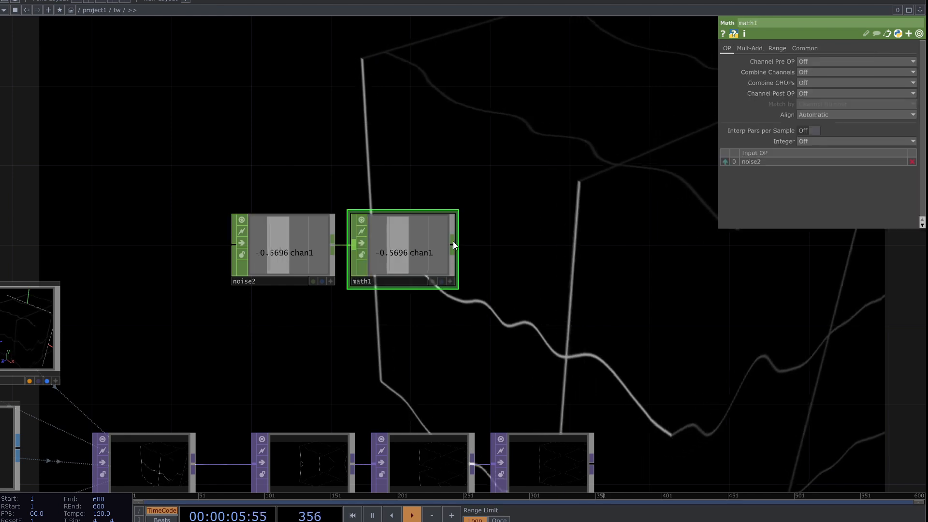
Append a Null CHOP to the output of math1 and space it evenly after math1.
{"action": "left_click", "coordinate": [454, 241]}
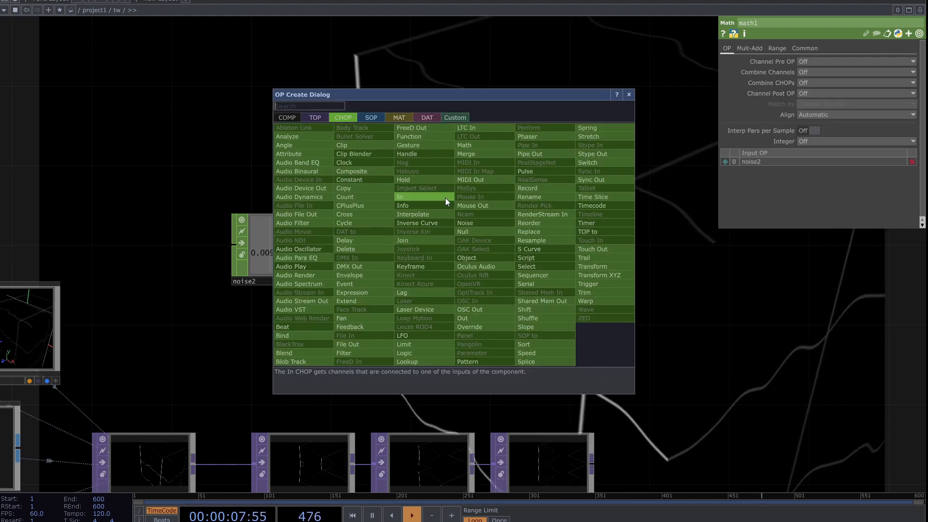
{"action": "left_click", "coordinate": [463, 233]}
{"action": "left_click", "coordinate": [502, 245]}
{"action": "left_click_drag", "start_coordinate": [432, 301], "coordinate": [358, 243]}
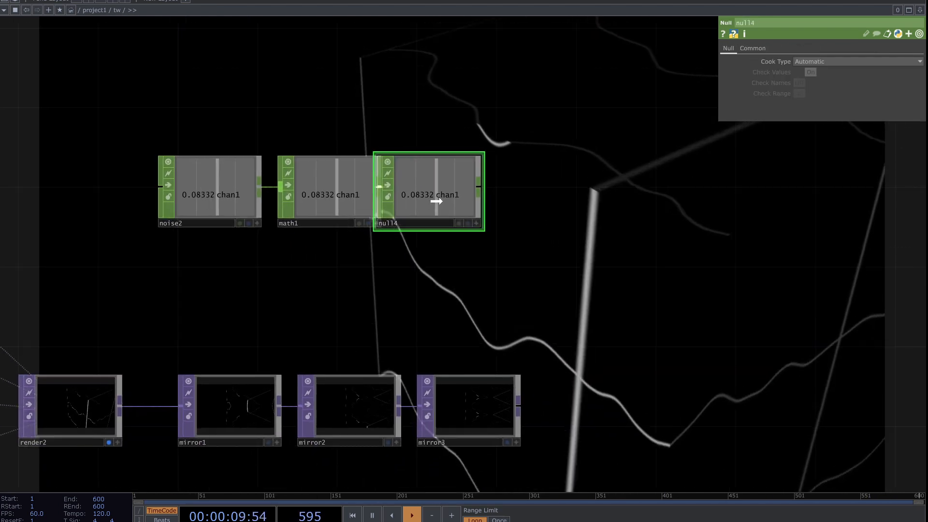
{"action": "left_click_drag", "start_coordinate": [435, 200], "coordinate": [455, 200]}
{"action": "left_click_drag", "start_coordinate": [385, 288], "coordinate": [415, 282]}
{"action": "left_click_drag", "start_coordinate": [287, 309], "coordinate": [336, 317]}
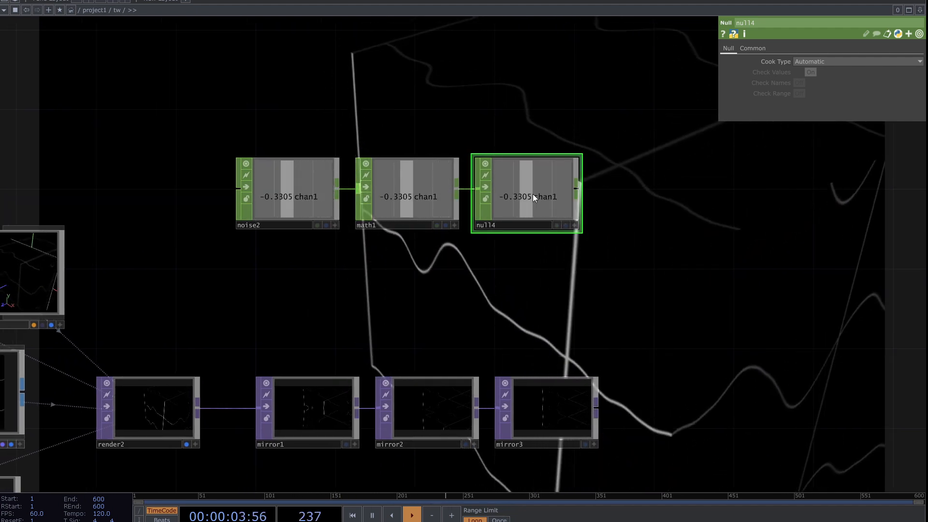
Make null4's viewer active and link its chan1 channel to the vertical Pivot value of mirror1.
{"action": "left_click", "coordinate": [312, 423]}
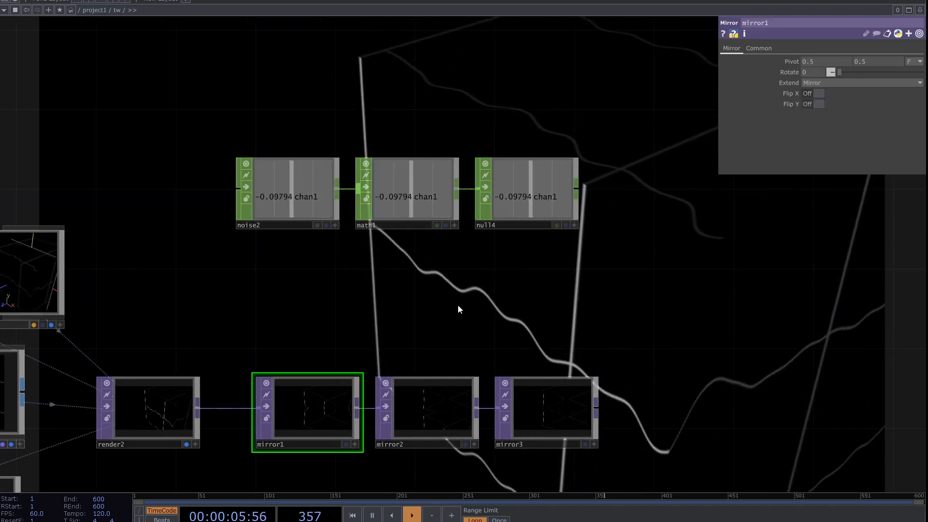
{"action": "left_click_drag", "start_coordinate": [458, 307], "coordinate": [441, 325]}
{"action": "scroll", "coordinate": [432, 389], "scroll_direction": "up", "scroll_amount": 2}
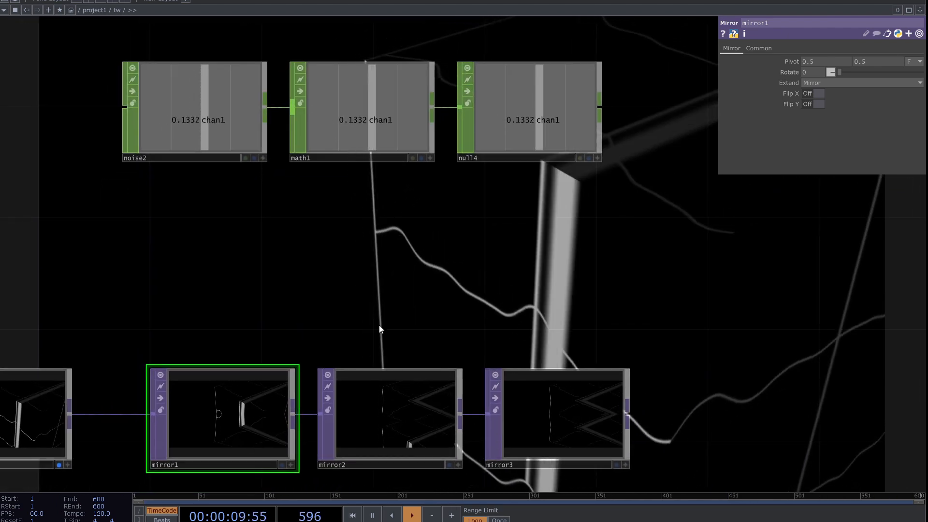
{"action": "left_click", "coordinate": [599, 159]}
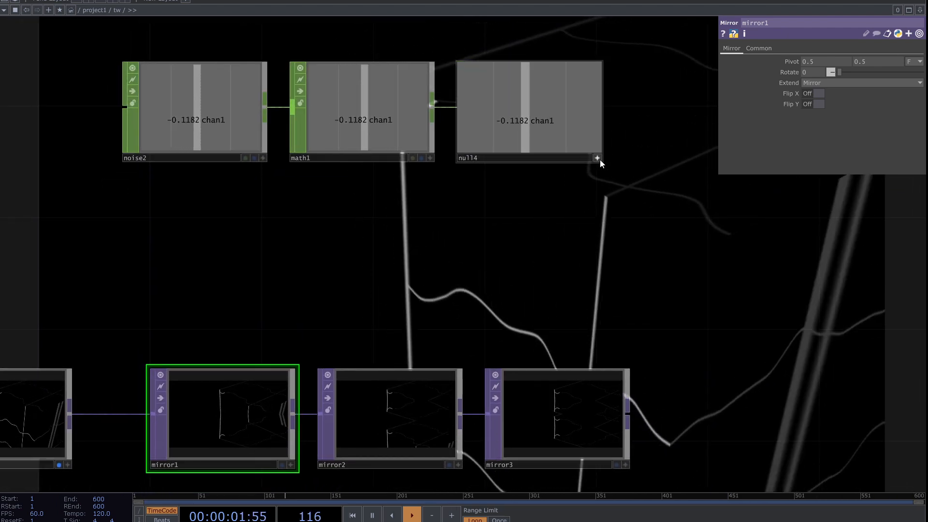
{"action": "left_click_drag", "start_coordinate": [524, 135], "coordinate": [877, 60]}
{"action": "scroll", "coordinate": [227, 439], "scroll_direction": "up", "scroll_amount": 3}
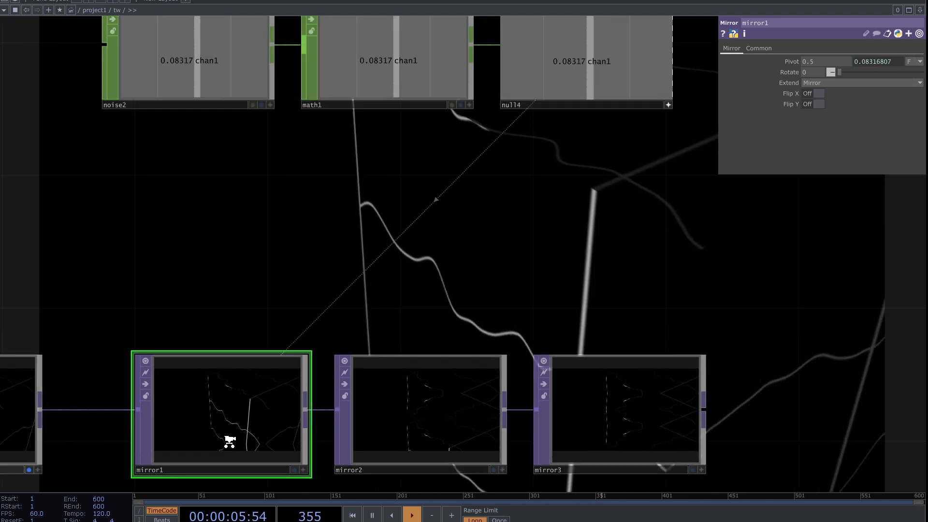
Set the lower From Range value of math1 to -1.
{"action": "scroll", "coordinate": [239, 429], "scroll_direction": "down", "scroll_amount": 3}
{"action": "right_click_drag", "start_coordinate": [503, 139], "coordinate": [207, 107]}
{"action": "left_click_drag", "start_coordinate": [207, 107], "coordinate": [235, 192]}
{"action": "left_click", "coordinate": [265, 306]}
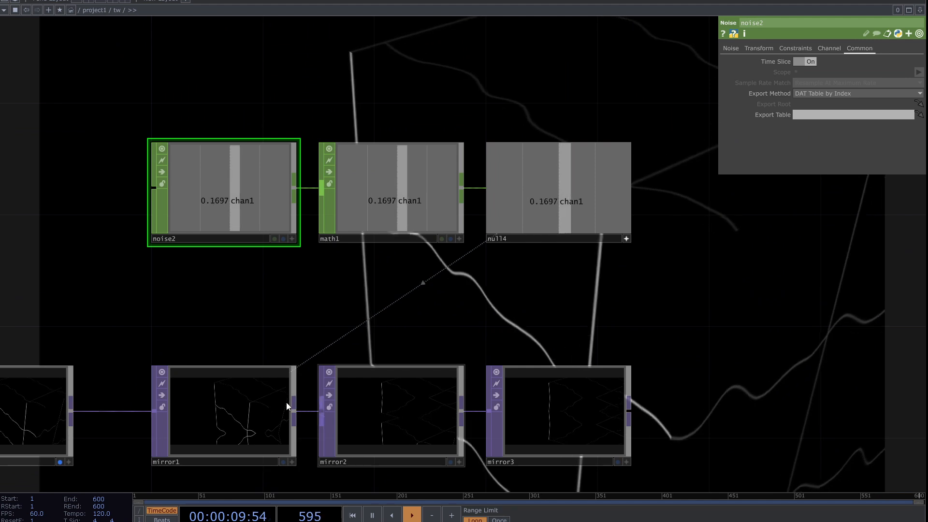
{"action": "left_click", "coordinate": [412, 202]}
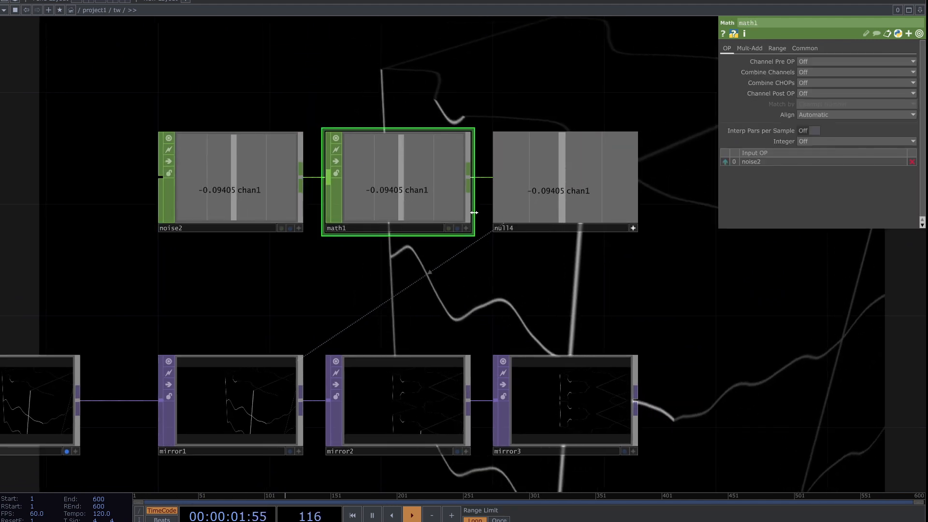
{"action": "left_click", "coordinate": [777, 48]}
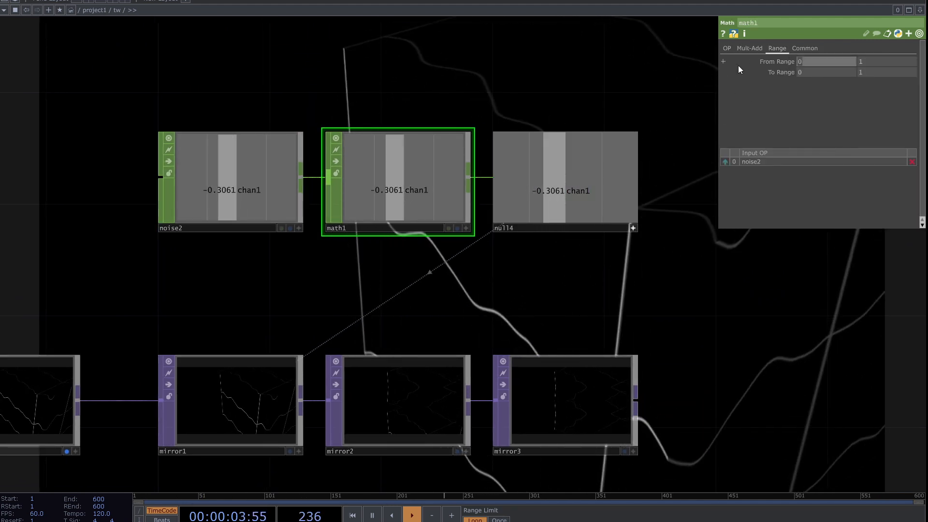
{"action": "type", "text": "-1"}
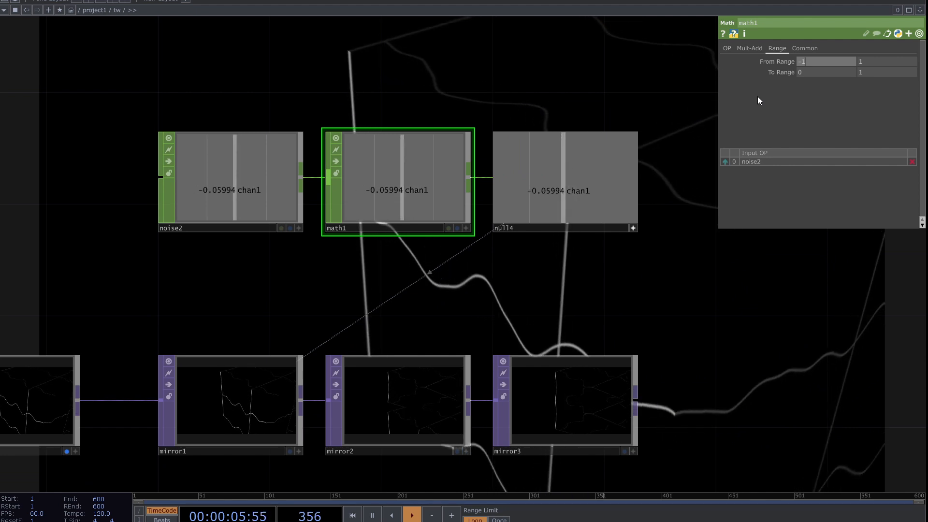
{"action": "key", "text": "Return"}
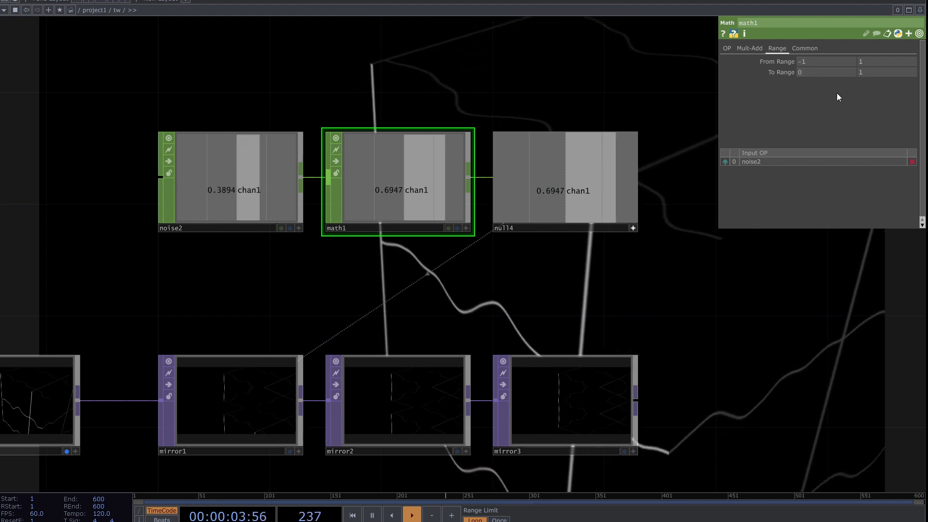
Set math1's To Range to .3 and .8.
{"action": "left_click", "coordinate": [837, 73]}
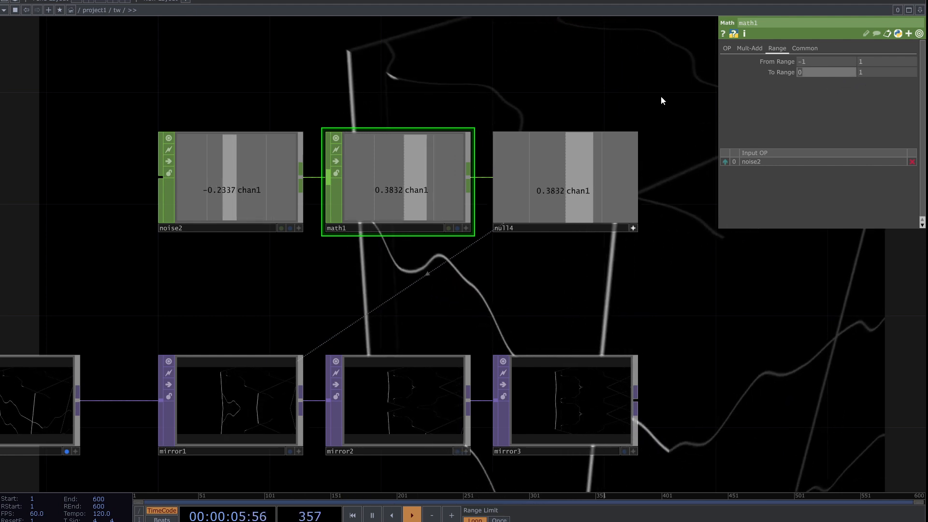
{"action": "type", "text": ".3"}
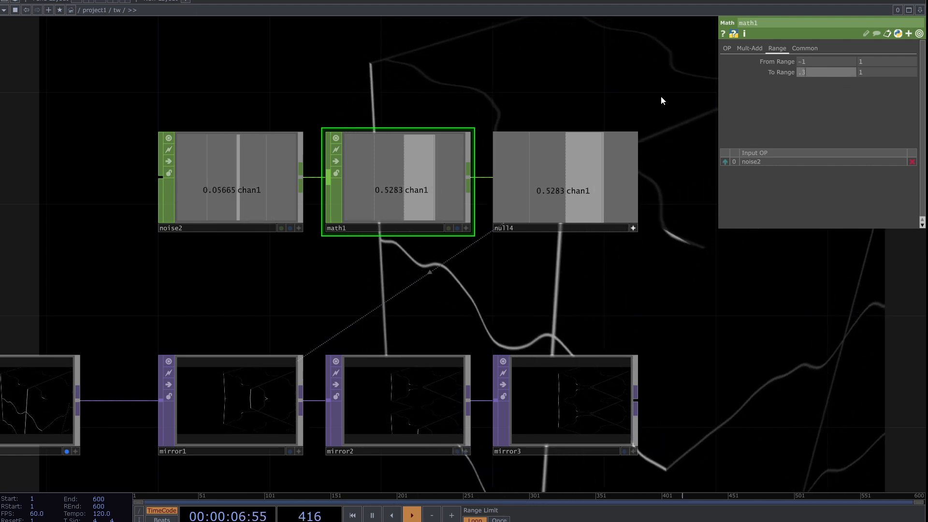
{"action": "left_click", "coordinate": [874, 73]}
{"action": "type", "text": ".8"}
{"action": "key", "text": "Return"}
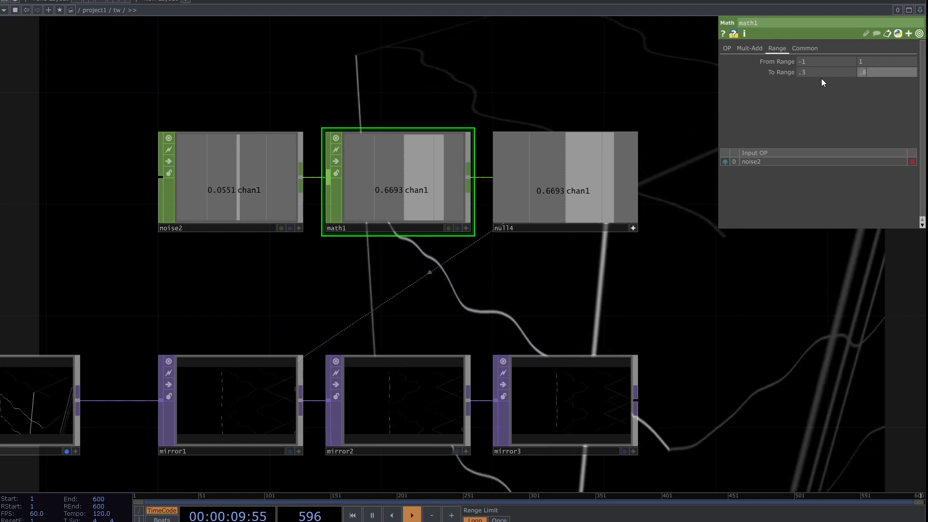
Turn on Flip X and Flip Y for mirror1.
{"action": "scroll", "coordinate": [214, 433], "scroll_direction": "up", "scroll_amount": 5}
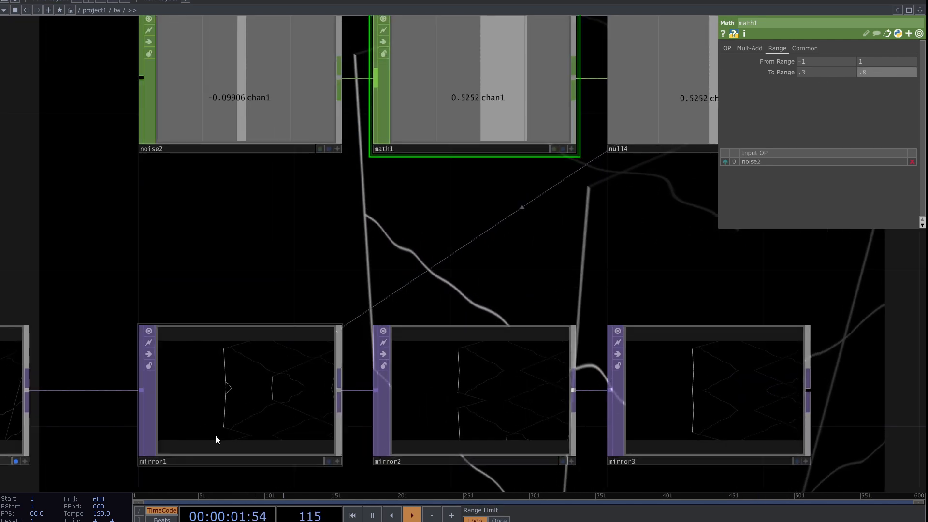
{"action": "left_click_drag", "start_coordinate": [299, 233], "coordinate": [366, 133]}
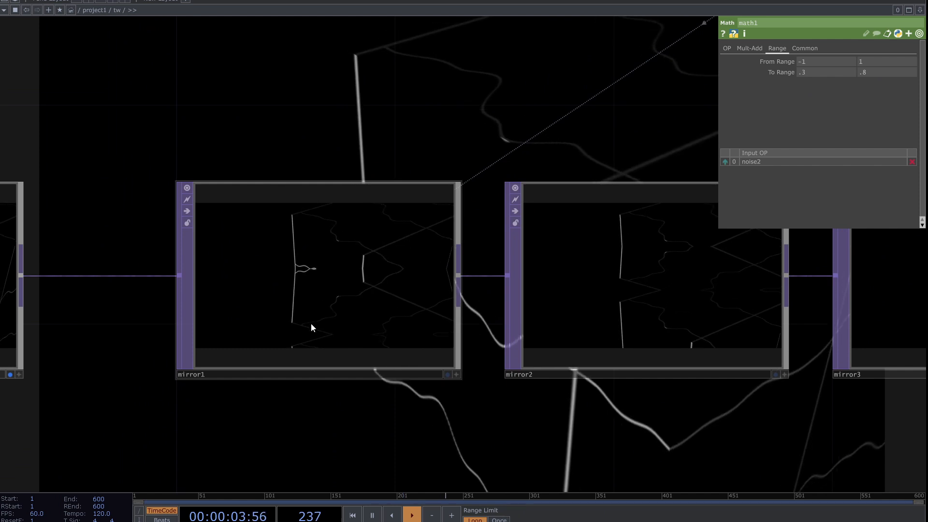
{"action": "scroll", "coordinate": [311, 324], "scroll_direction": "up", "scroll_amount": 2}
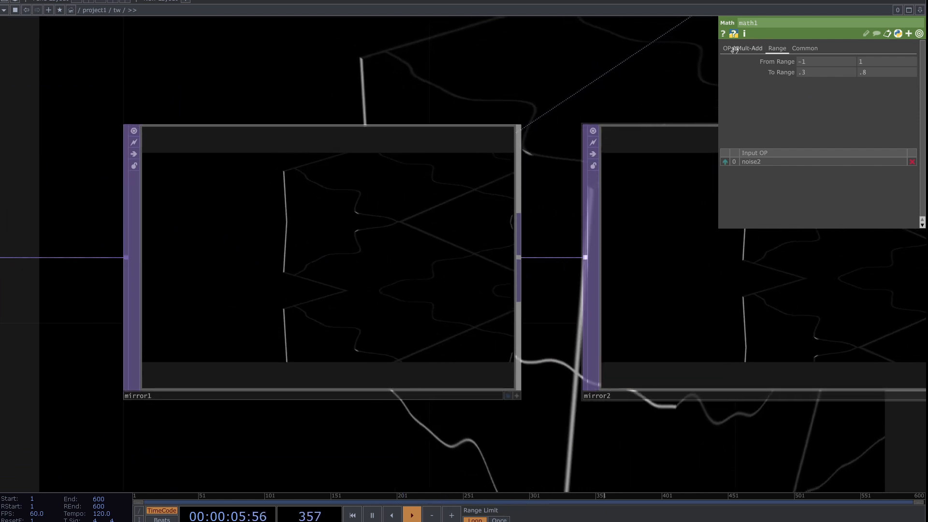
{"action": "left_click", "coordinate": [449, 269]}
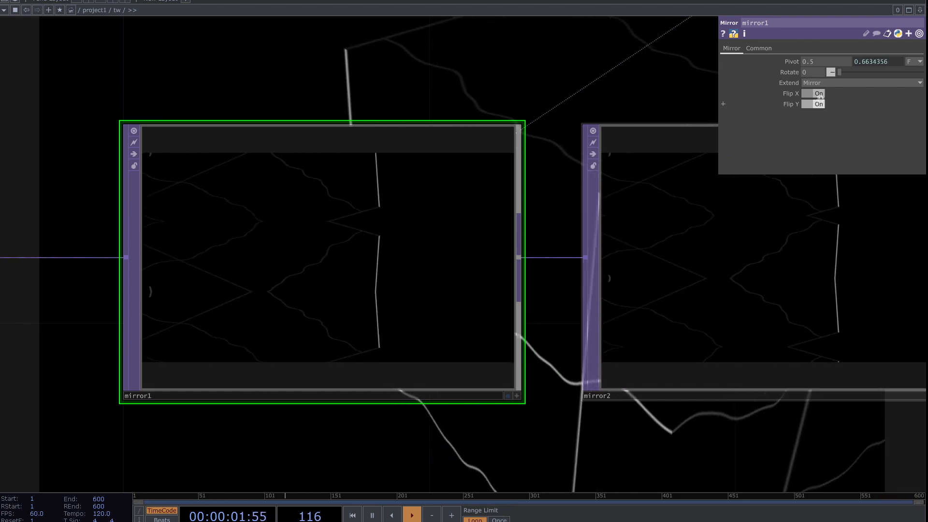
{"action": "left_click_drag", "start_coordinate": [609, 92], "coordinate": [436, 157]}
{"action": "scroll", "coordinate": [425, 163], "scroll_direction": "down", "scroll_amount": 4}
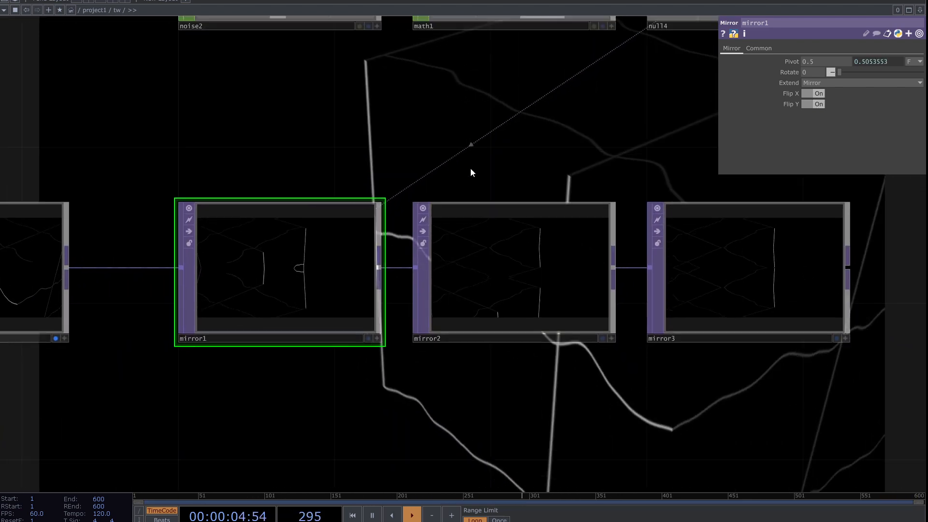
Set mirror3's horizontal Pivot to 3.9 and turn on its Flip X and Flip Y.
{"action": "left_click", "coordinate": [514, 262]}
{"action": "left_click", "coordinate": [831, 218]}
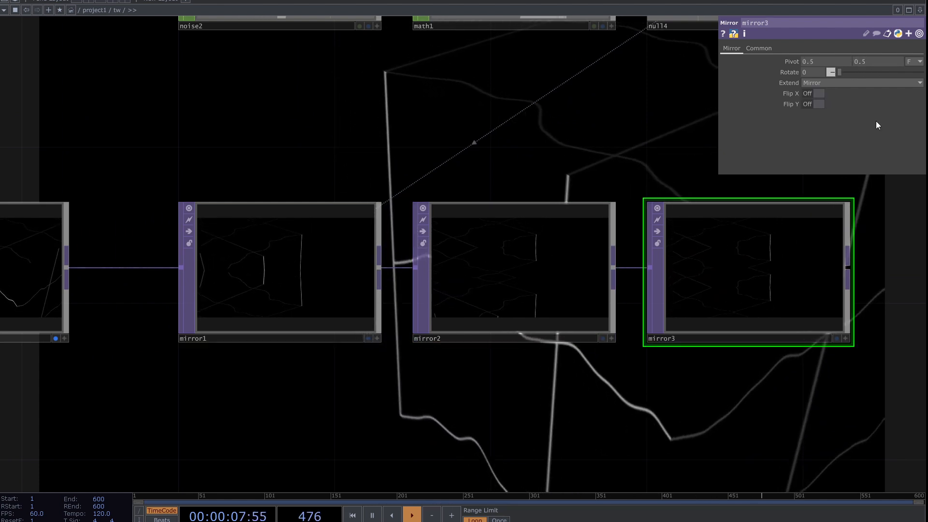
{"action": "left_click_drag", "start_coordinate": [825, 60], "coordinate": [841, 60]}
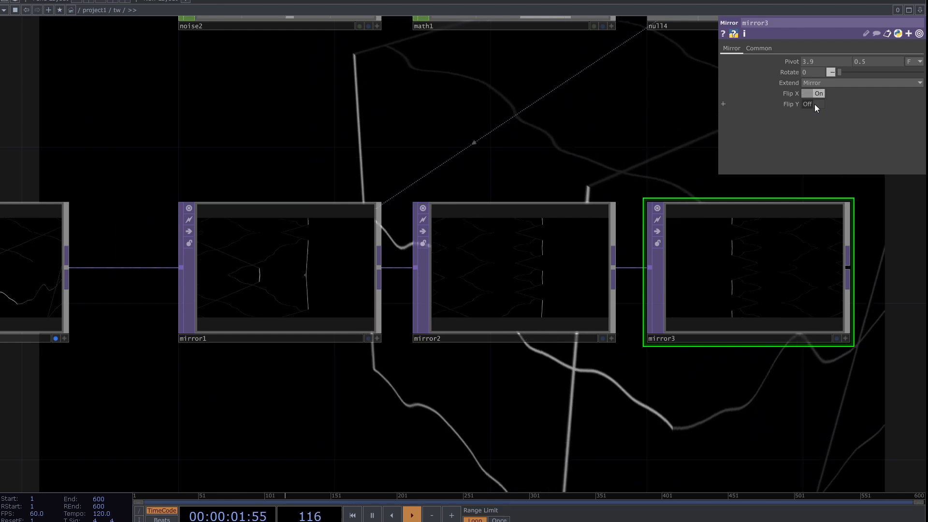
{"action": "left_click", "coordinate": [816, 105]}
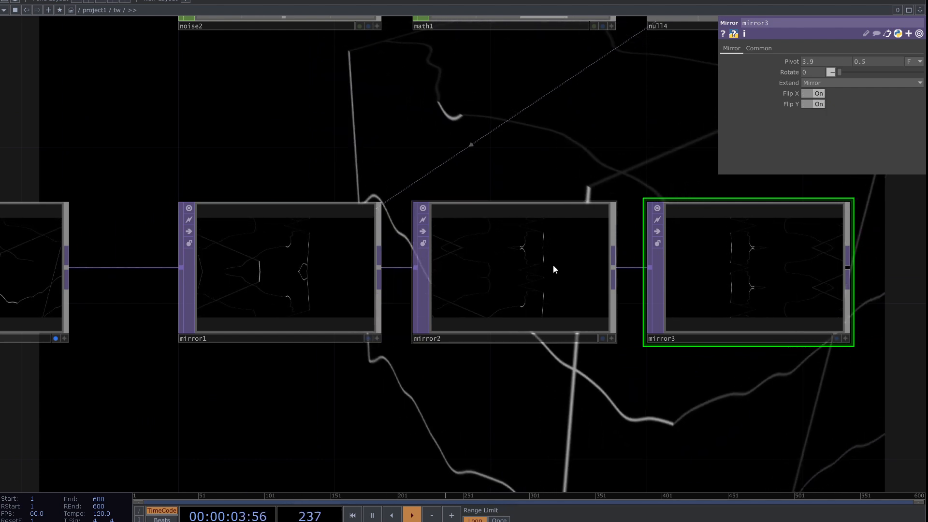
Set mirror1's Rotate to 90 and turn off its Flip X and Flip Y.
{"action": "left_click", "coordinate": [338, 296]}
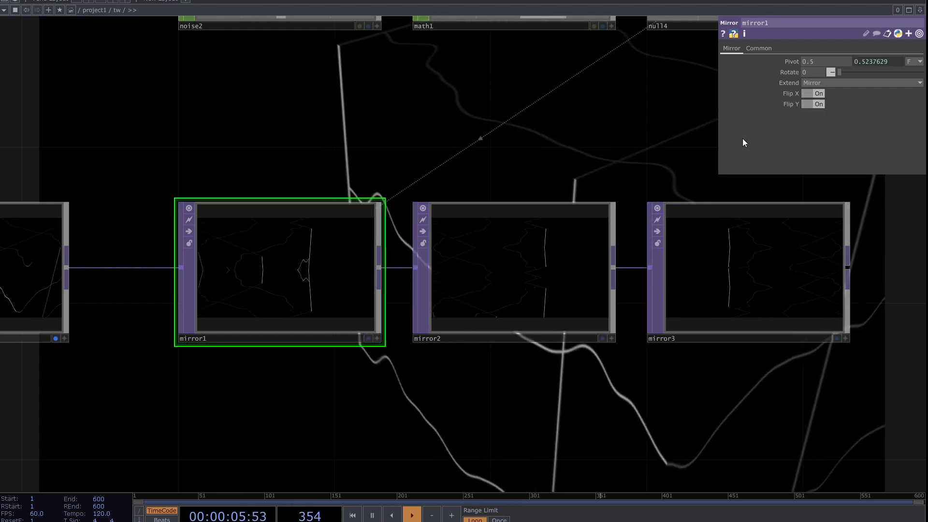
{"action": "left_click", "coordinate": [815, 74]}
{"action": "type", "text": "90"}
{"action": "key", "text": "Return"}
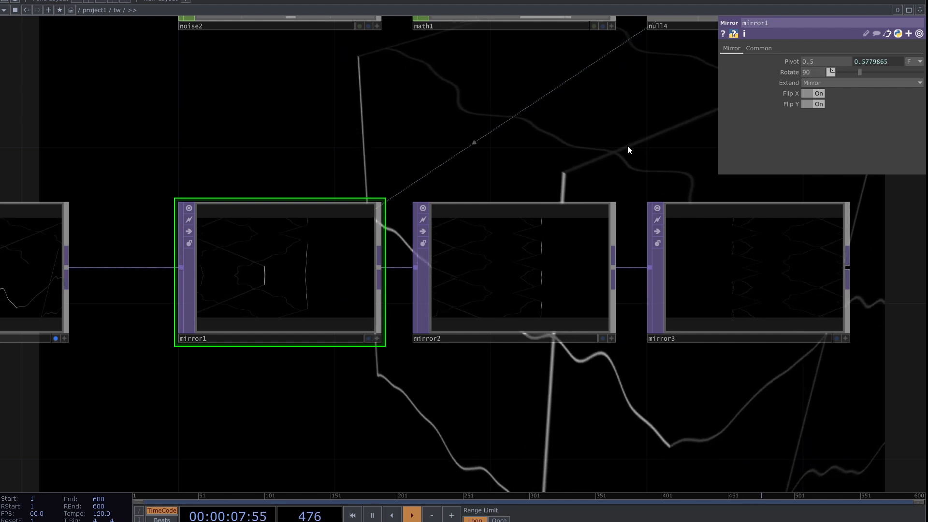
{"action": "scroll", "coordinate": [246, 300], "scroll_direction": "up", "scroll_amount": 2}
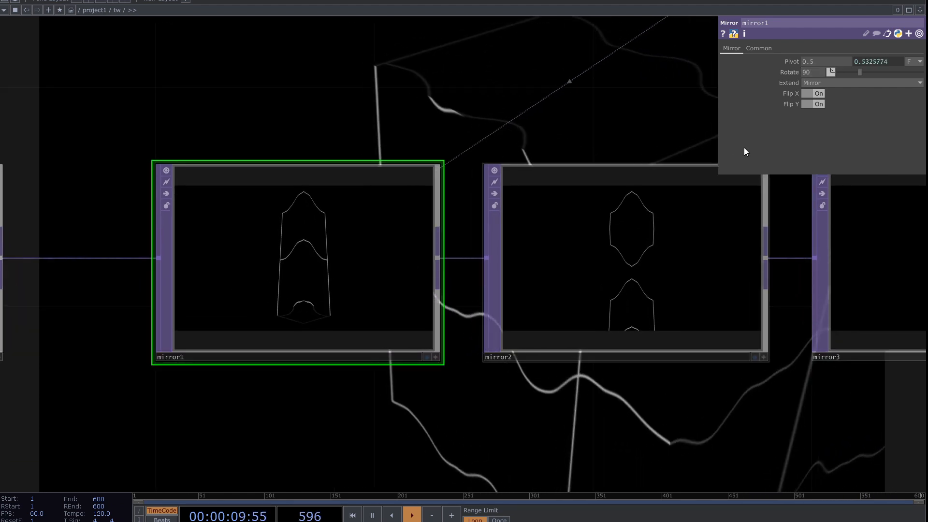
{"action": "left_click", "coordinate": [810, 104]}
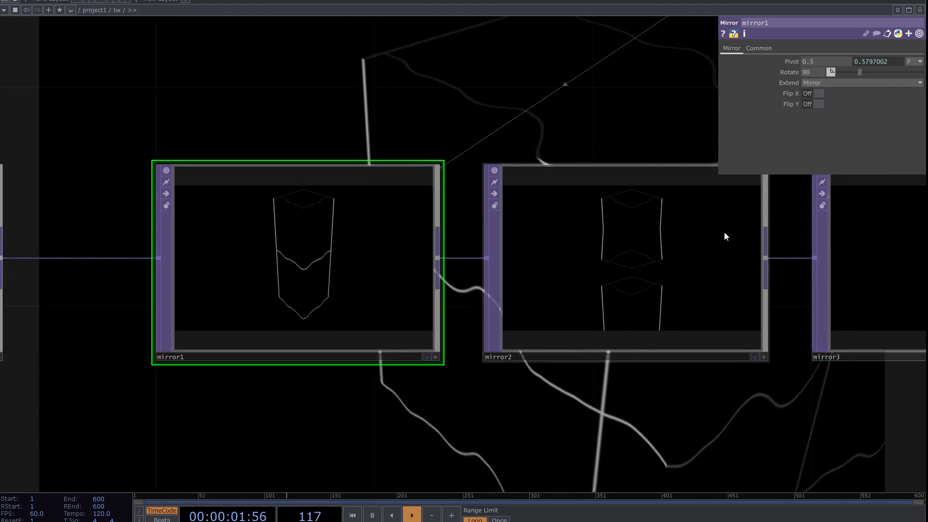
Set mirror2's Rotate to 45.
{"action": "left_click", "coordinate": [667, 237]}
{"action": "left_click_drag", "start_coordinate": [841, 76], "coordinate": [843, 75]}
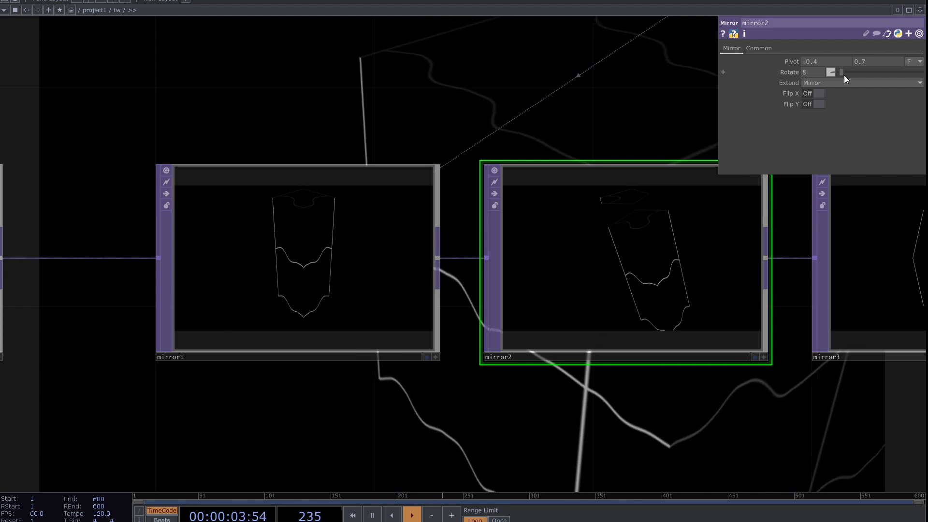
{"action": "type", "text": "5"}
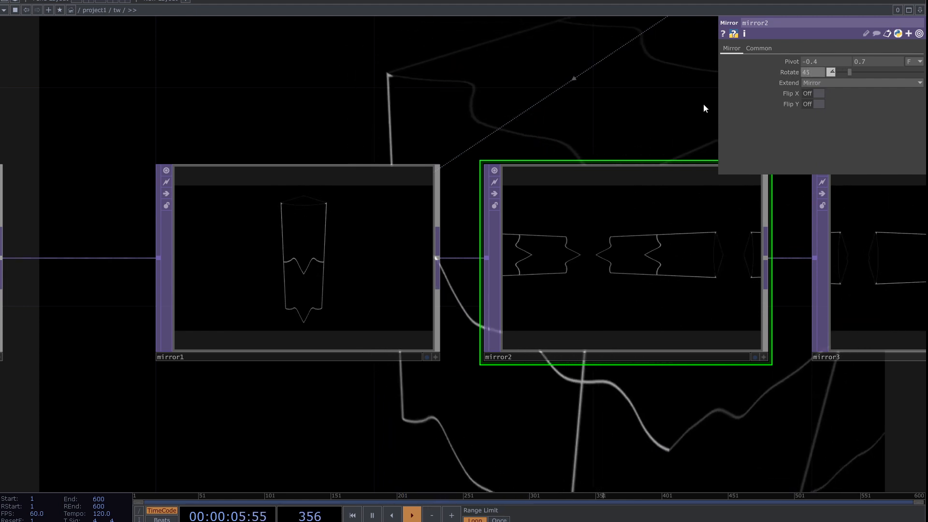
Set mirror3's Rotate to -45 and turn off its Flip X.
{"action": "left_click_drag", "start_coordinate": [573, 109], "coordinate": [320, 124]}
{"action": "left_click", "coordinate": [704, 260]}
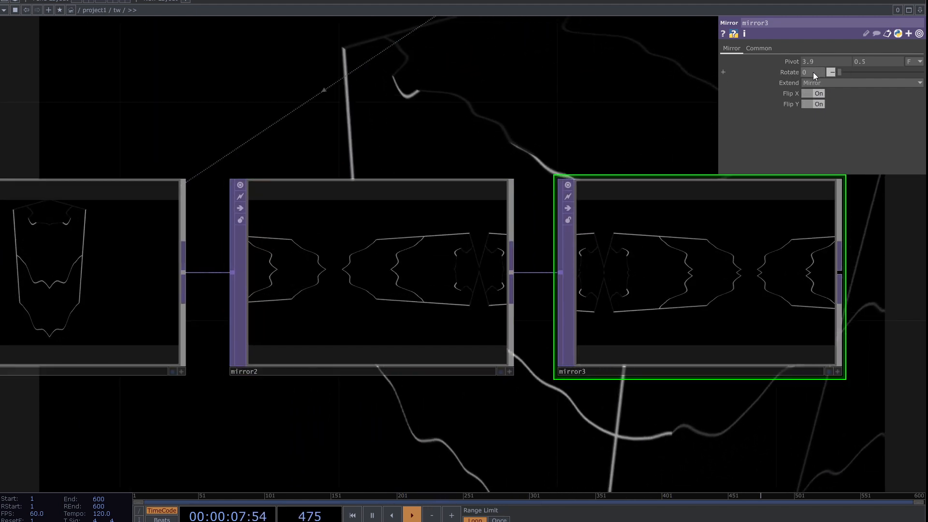
{"action": "type", "text": "-45"}
{"action": "key", "text": "Return"}
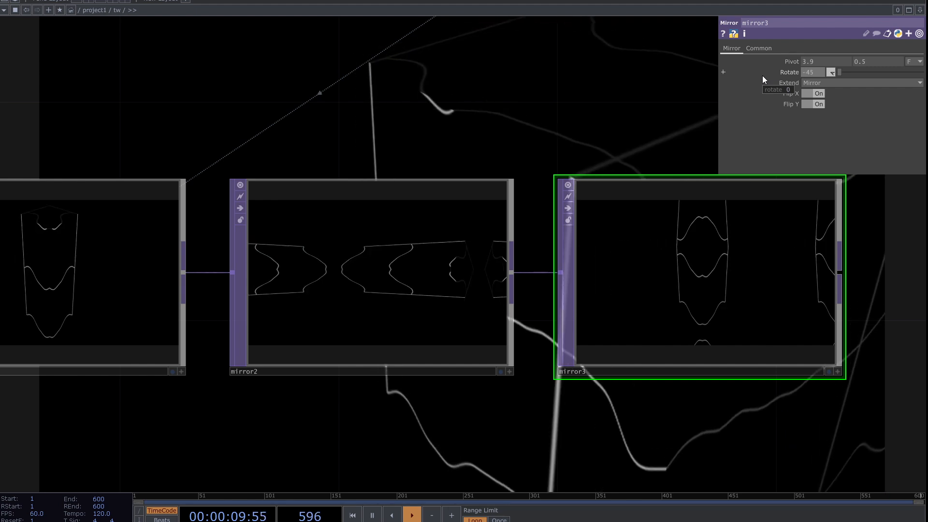
{"action": "left_click", "coordinate": [815, 94]}
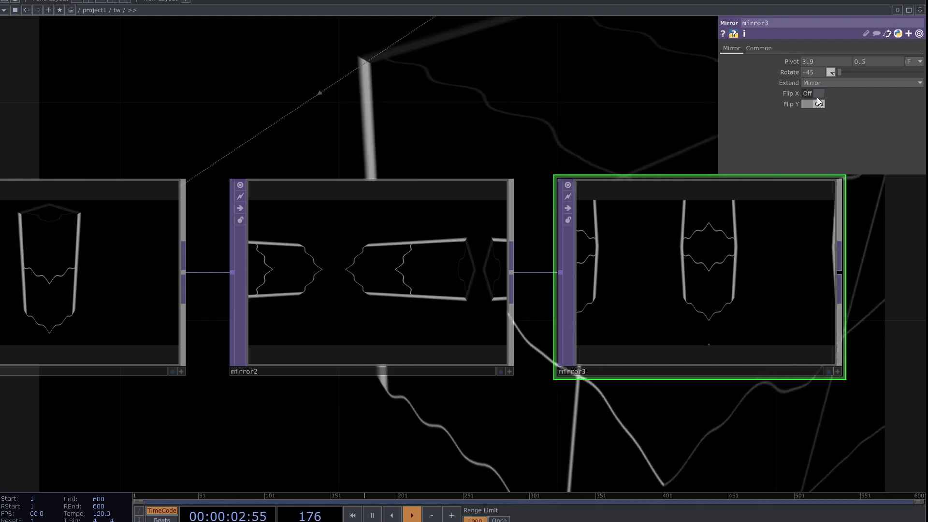
Set mirror1's horizontal Pivot to -0.2.
{"action": "left_click", "coordinate": [139, 289]}
{"action": "left_click_drag", "start_coordinate": [423, 141], "coordinate": [611, 129]}
{"action": "left_click_drag", "start_coordinate": [830, 62], "coordinate": [824, 47]}
Move the noise2, math1 and null4 chain up and place a duplicate of it directly below.
{"action": "left_click_drag", "start_coordinate": [579, 148], "coordinate": [233, 168]}
{"action": "scroll", "coordinate": [453, 292], "scroll_direction": "down", "scroll_amount": 5}
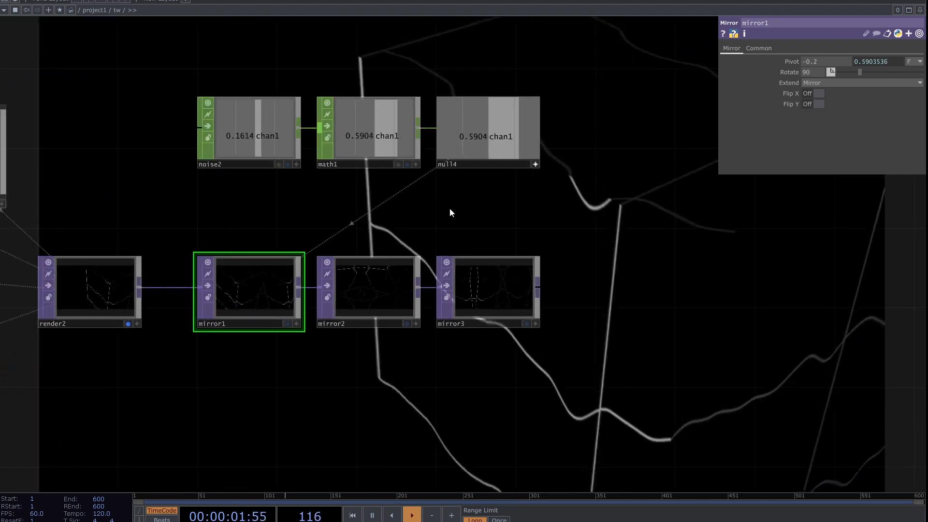
{"action": "left_click_drag", "start_coordinate": [449, 213], "coordinate": [634, 300]}
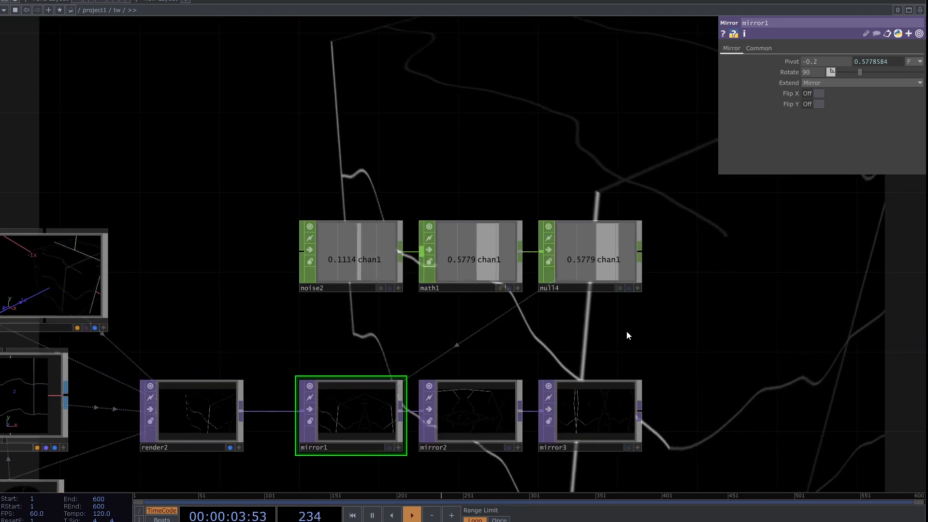
{"action": "right_click_drag", "start_coordinate": [627, 331], "coordinate": [356, 241]}
{"action": "left_click_drag", "start_coordinate": [354, 244], "coordinate": [371, 138]}
{"action": "key", "text": "ctrl+c"}
{"action": "key", "text": "ctrl+v"}
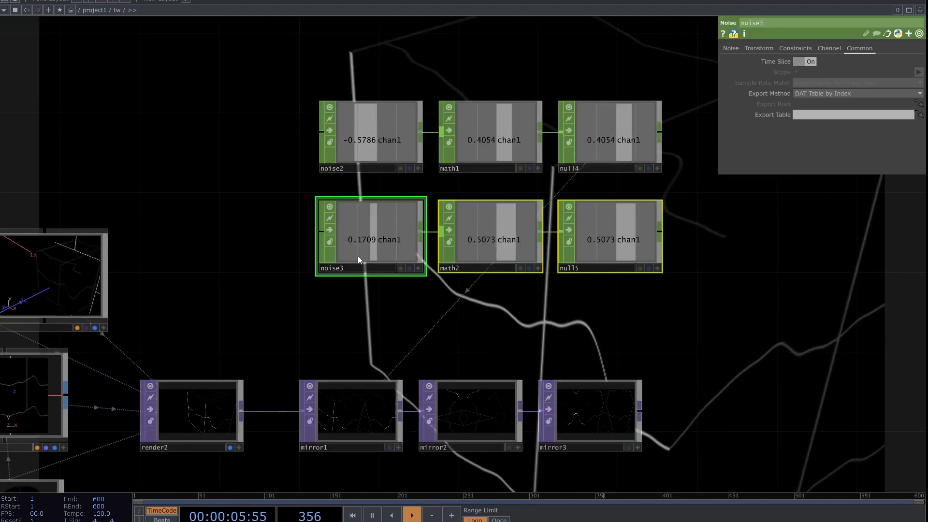
Move both noise-math-null chains up and duplicate them to make four rows.
{"action": "left_click_drag", "start_coordinate": [650, 294], "coordinate": [635, 340]}
{"action": "right_click_drag", "start_coordinate": [635, 341], "coordinate": [367, 185]}
{"action": "left_click_drag", "start_coordinate": [366, 184], "coordinate": [361, 124]}
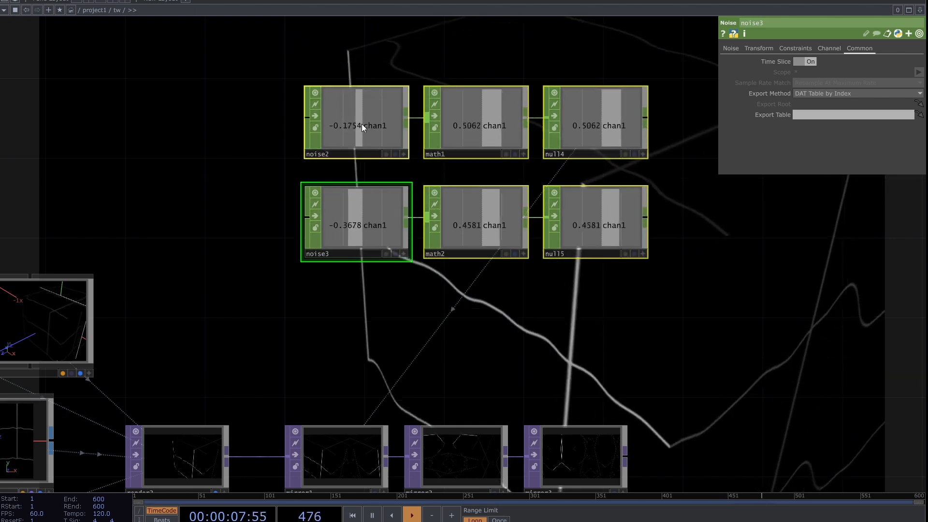
{"action": "key", "text": "ctrl+c"}
{"action": "key", "text": "ctrl+v"}
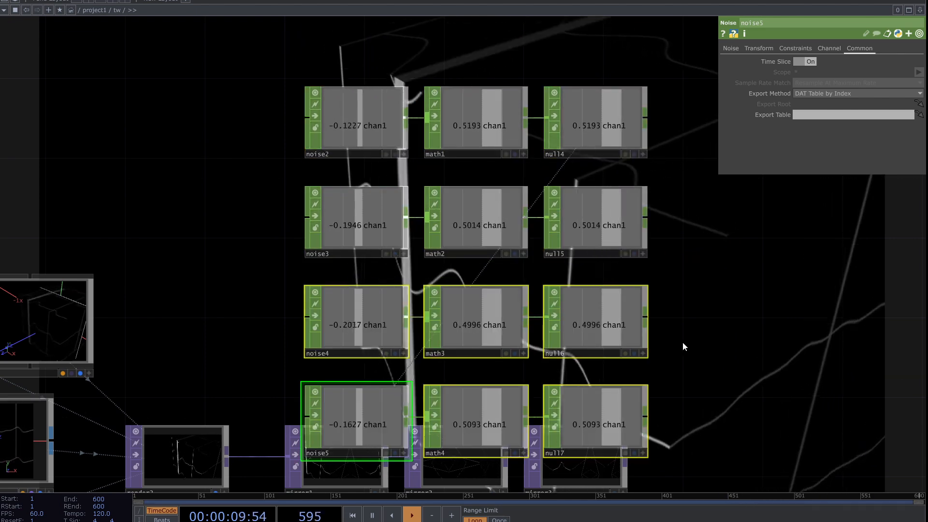
Move the four noise-math-null chains up so they sit clear above the Mirror TOPs.
{"action": "scroll", "coordinate": [683, 343], "scroll_direction": "down", "scroll_amount": 2}
{"action": "right_click_drag", "start_coordinate": [704, 376], "coordinate": [441, 191]}
{"action": "left_click_drag", "start_coordinate": [443, 181], "coordinate": [429, 124]}
{"action": "left_click_drag", "start_coordinate": [686, 292], "coordinate": [613, 284]}
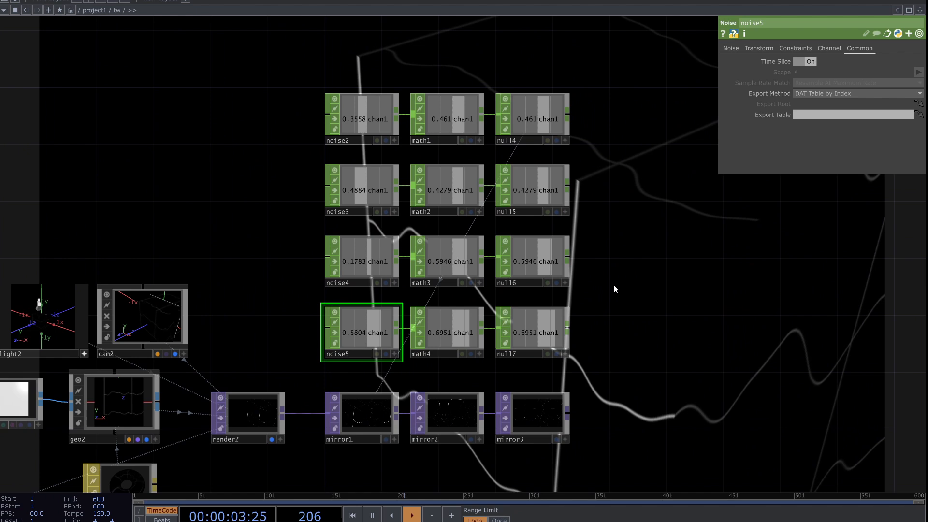
Set noise3's Seed to 2.9.
{"action": "left_click", "coordinate": [364, 189]}
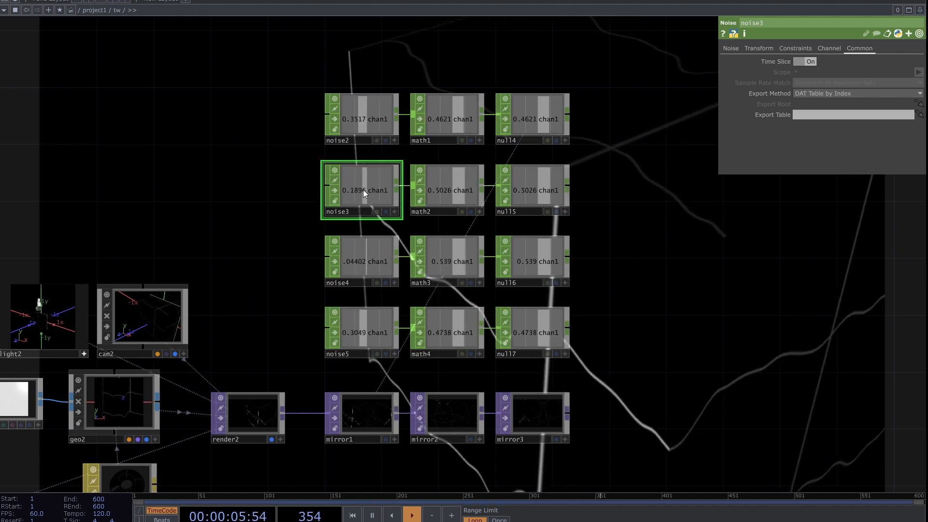
{"action": "left_click", "coordinate": [731, 49]}
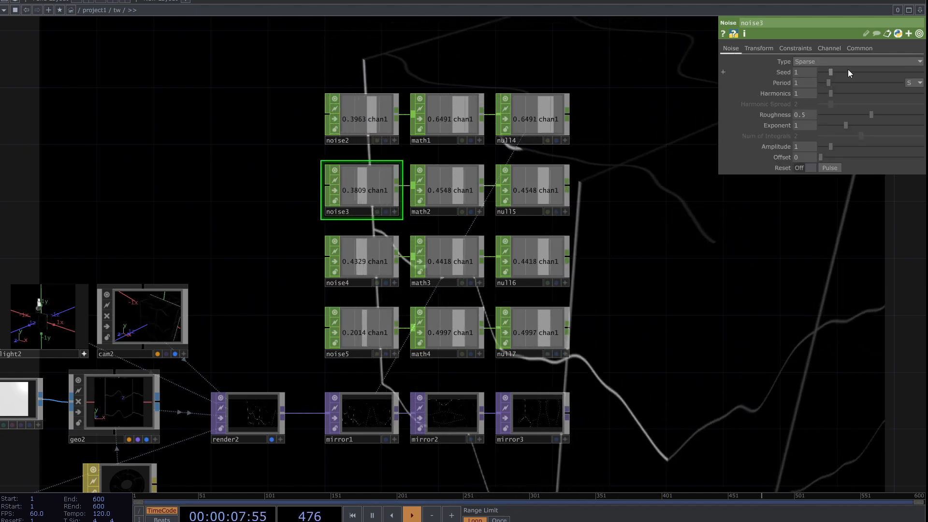
{"action": "left_click_drag", "start_coordinate": [605, 213], "coordinate": [589, 187]}
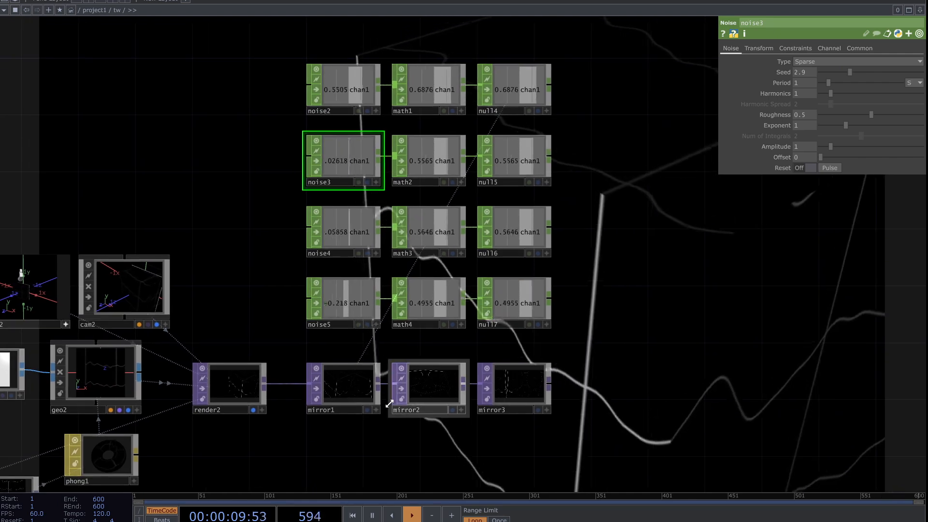
Make null5's viewer active and link its chan1 channel to mirror3's horizontal Pivot value.
{"action": "scroll", "coordinate": [513, 392], "scroll_direction": "up", "scroll_amount": 8}
{"action": "left_click", "coordinate": [515, 393]}
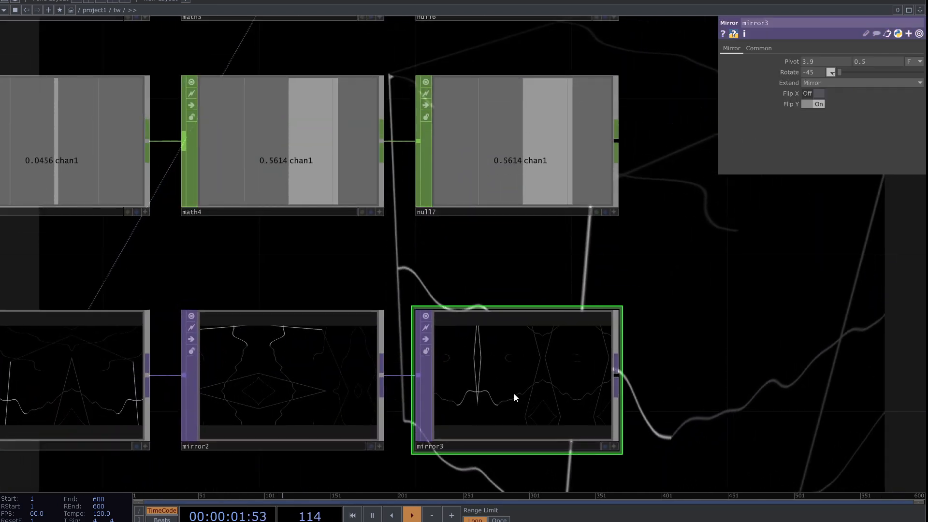
{"action": "scroll", "coordinate": [669, 279], "scroll_direction": "down", "scroll_amount": 3}
{"action": "scroll", "coordinate": [628, 290], "scroll_direction": "down", "scroll_amount": 3}
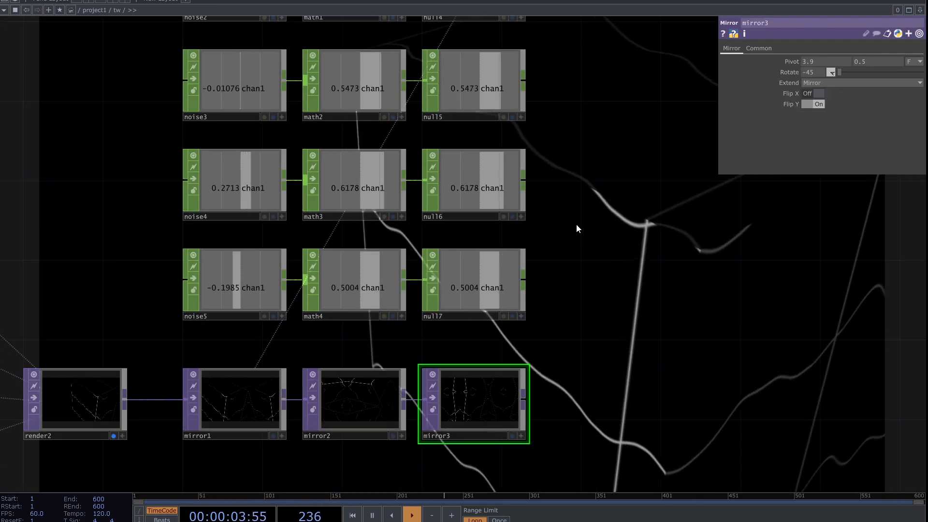
{"action": "scroll", "coordinate": [537, 304], "scroll_direction": "down", "scroll_amount": 1}
{"action": "scroll", "coordinate": [502, 252], "scroll_direction": "down", "scroll_amount": 2}
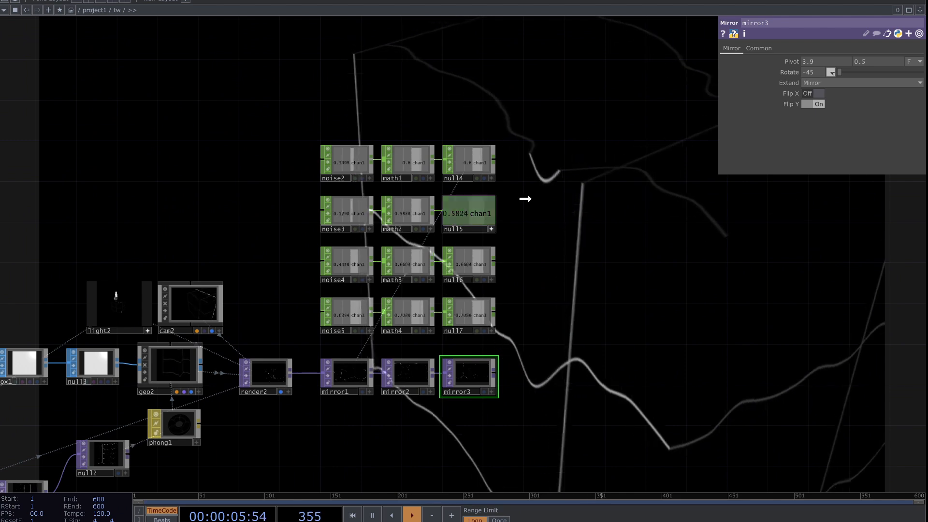
{"action": "left_click_drag", "start_coordinate": [861, 64], "coordinate": [839, 61]}
{"action": "scroll", "coordinate": [464, 373], "scroll_direction": "up", "scroll_amount": 6}
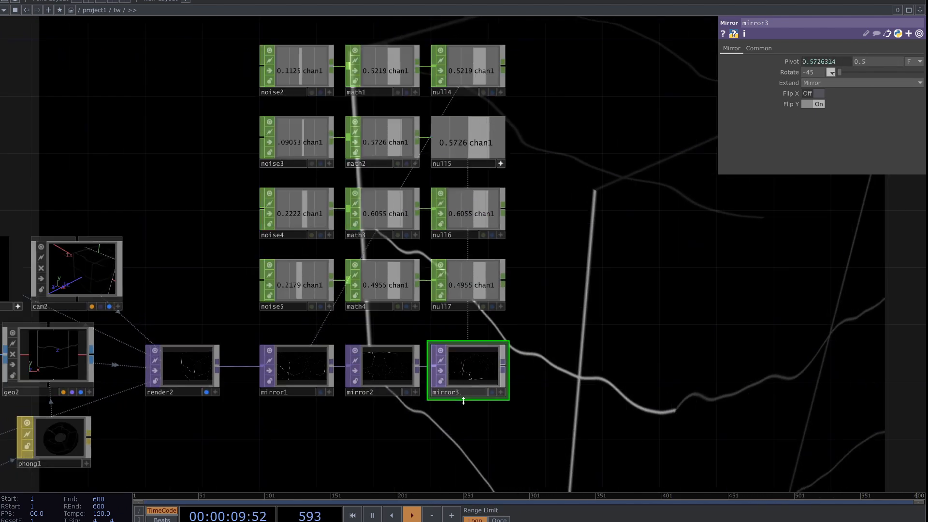
Make null6's viewer active and link its chan1 channel to mirror2's horizontal Pivot as a CHOP reference.
{"action": "scroll", "coordinate": [463, 372], "scroll_direction": "down", "scroll_amount": 3}
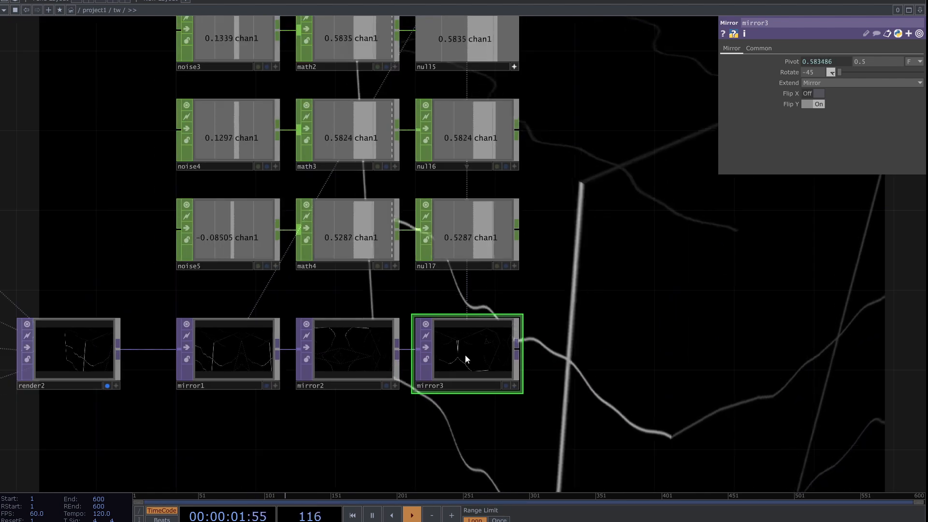
{"action": "left_click_drag", "start_coordinate": [588, 263], "coordinate": [589, 348]}
{"action": "left_click_drag", "start_coordinate": [442, 402], "coordinate": [467, 376]}
{"action": "left_click", "coordinate": [391, 409]}
{"action": "left_click", "coordinate": [540, 227]}
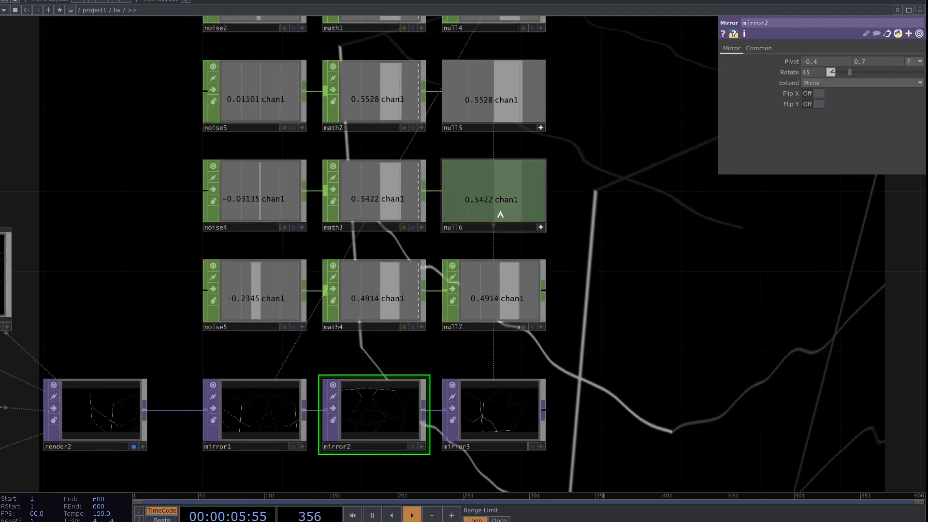
{"action": "left_click_drag", "start_coordinate": [499, 211], "coordinate": [821, 63]}
{"action": "left_click", "coordinate": [827, 60]}
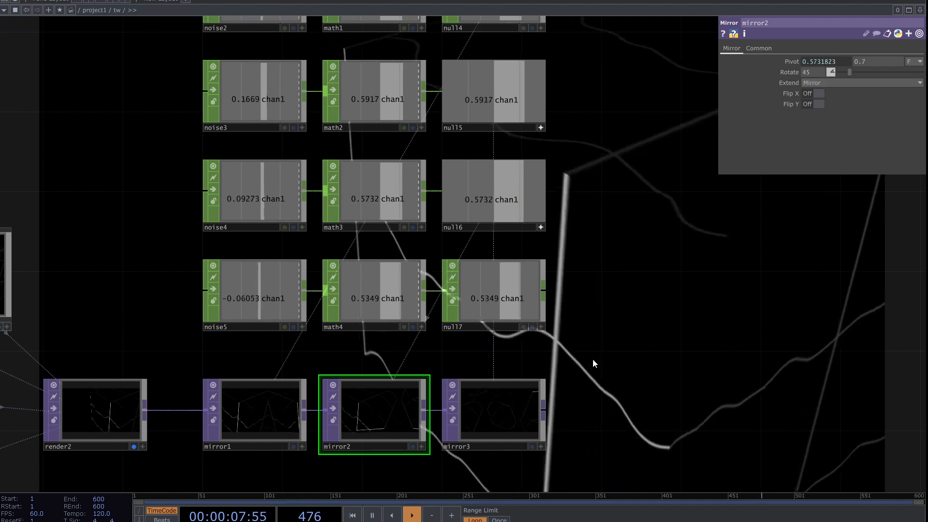
Display mirror3's output as the network background.
{"action": "left_click_drag", "start_coordinate": [556, 412], "coordinate": [566, 398]}
{"action": "left_click", "coordinate": [543, 432]}
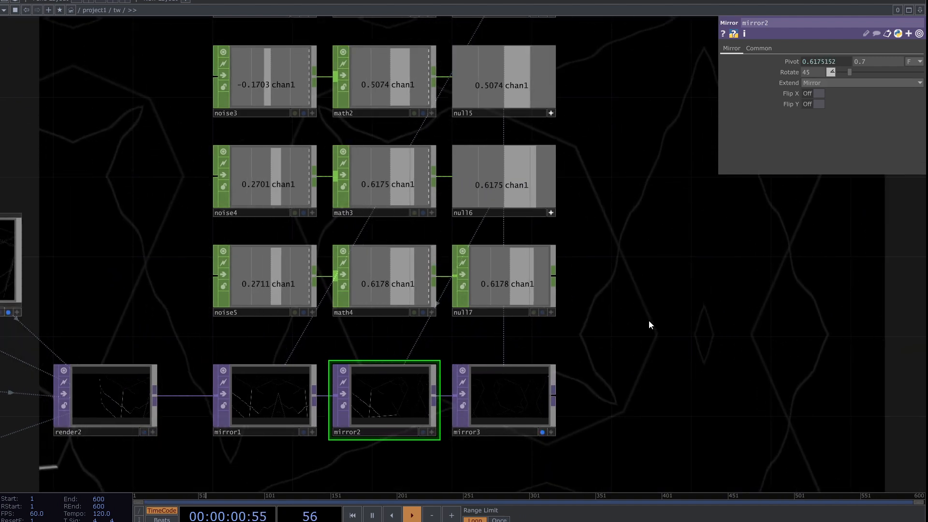
{"action": "left_click_drag", "start_coordinate": [603, 258], "coordinate": [438, 189]}
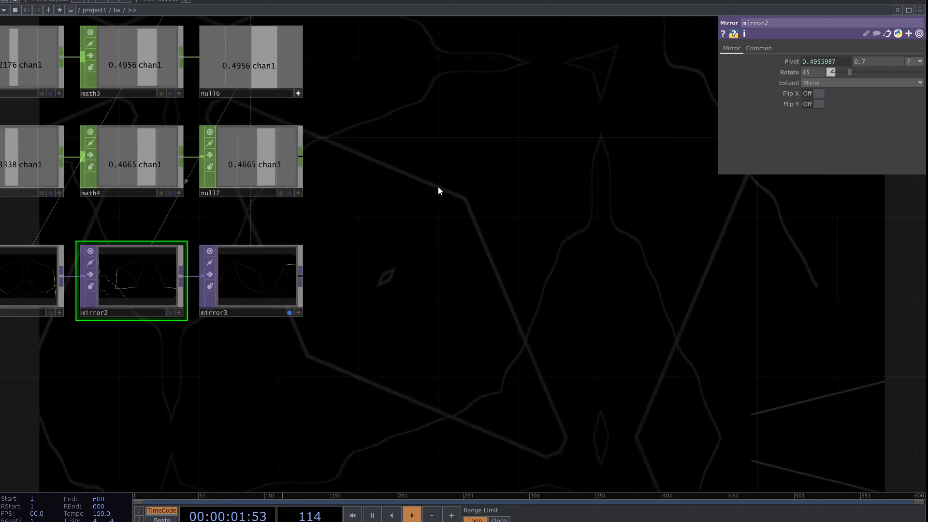
{"action": "left_click_drag", "start_coordinate": [501, 242], "coordinate": [607, 314]}
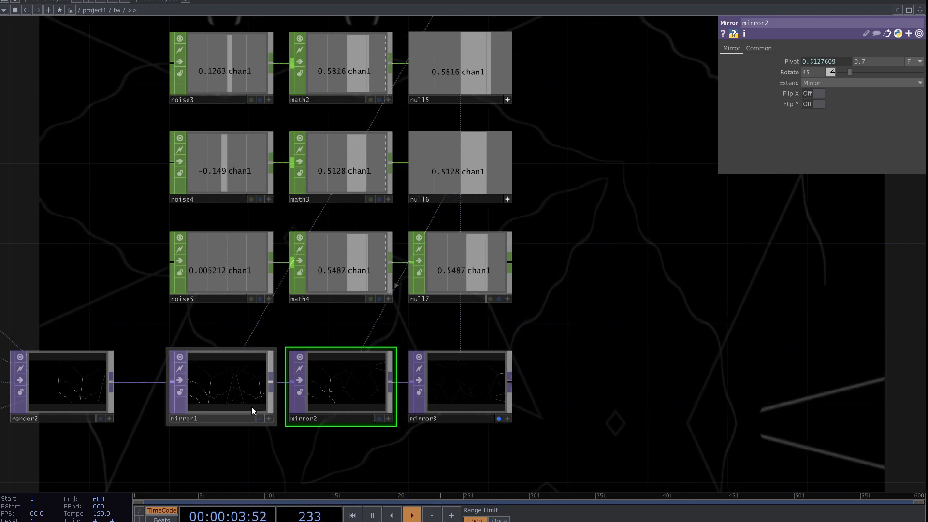
Make null7's viewer active and link its chan1 channel to mirror1's horizontal Pivot as a CHOP reference.
{"action": "left_click", "coordinate": [241, 393]}
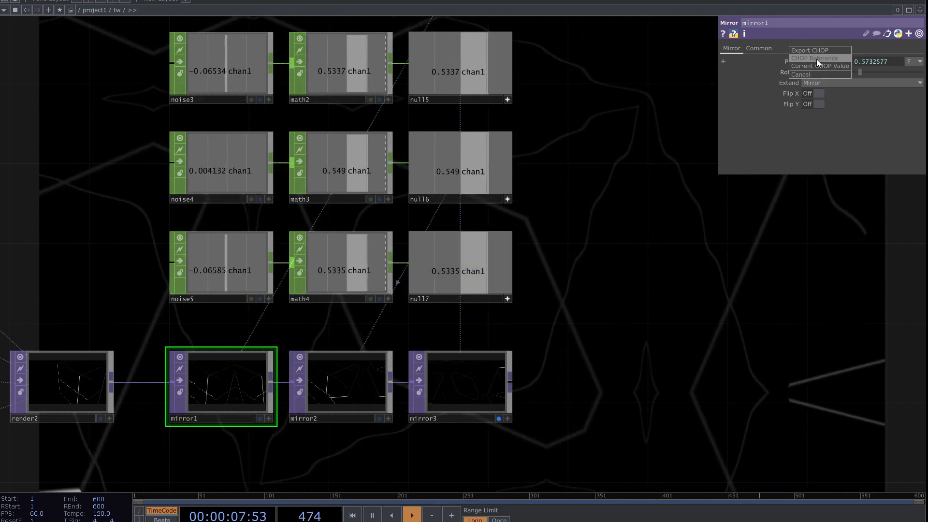
{"action": "left_click_drag", "start_coordinate": [574, 278], "coordinate": [203, 131]}
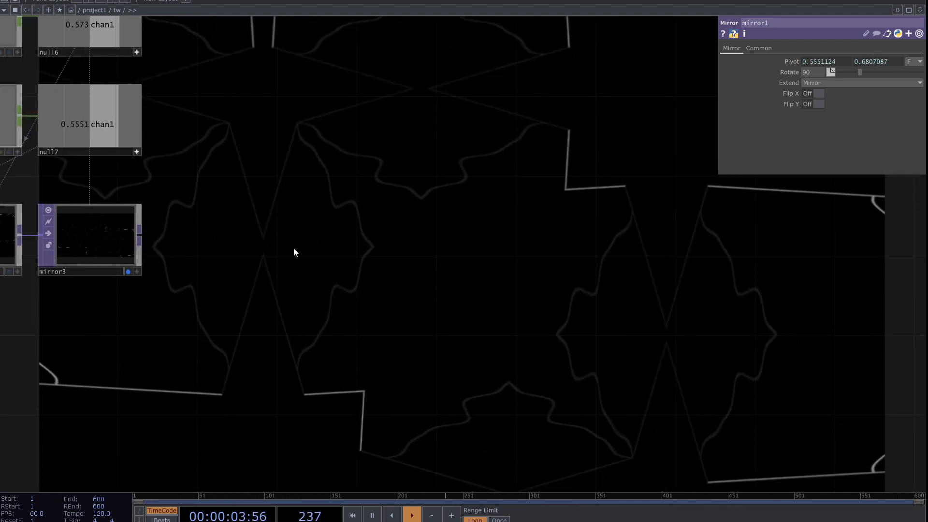
{"action": "left_click_drag", "start_coordinate": [327, 287], "coordinate": [611, 328]}
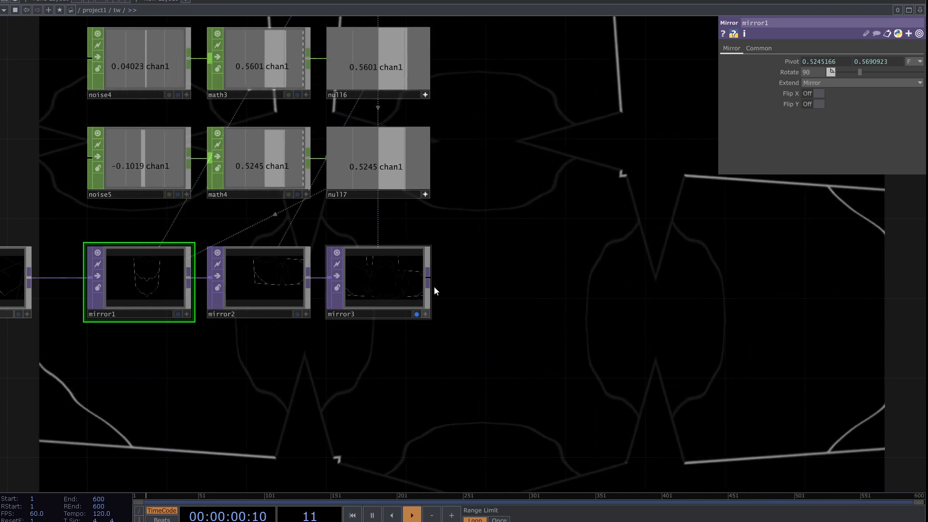
{"action": "left_click_drag", "start_coordinate": [483, 317], "coordinate": [409, 300]}
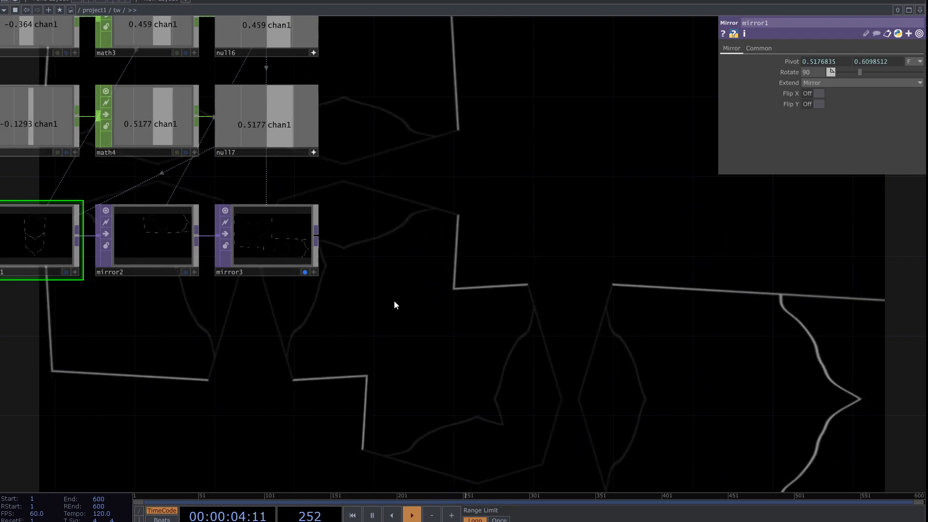
Add a Null TOP to mirror3's output and place it well to the right of mirror3.
{"action": "right_click", "coordinate": [317, 236]}
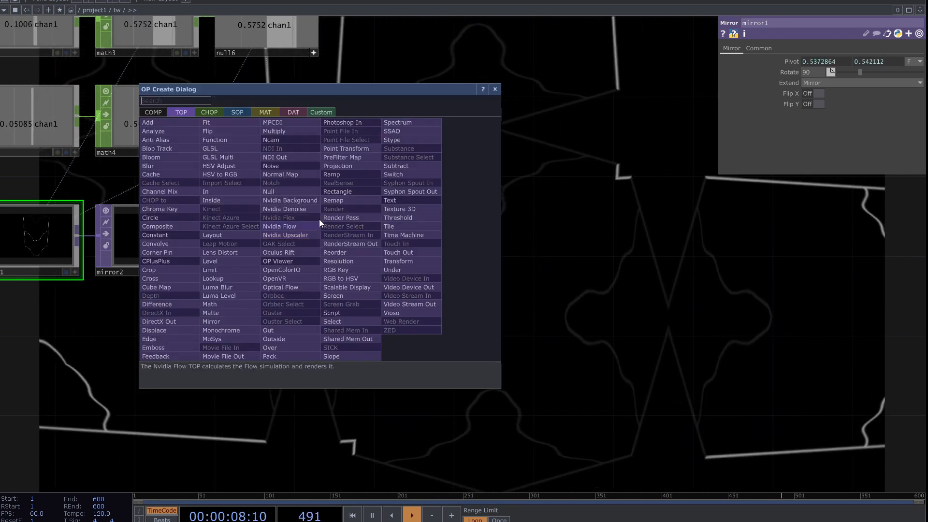
{"action": "left_click", "coordinate": [280, 194]}
{"action": "left_click", "coordinate": [578, 239]}
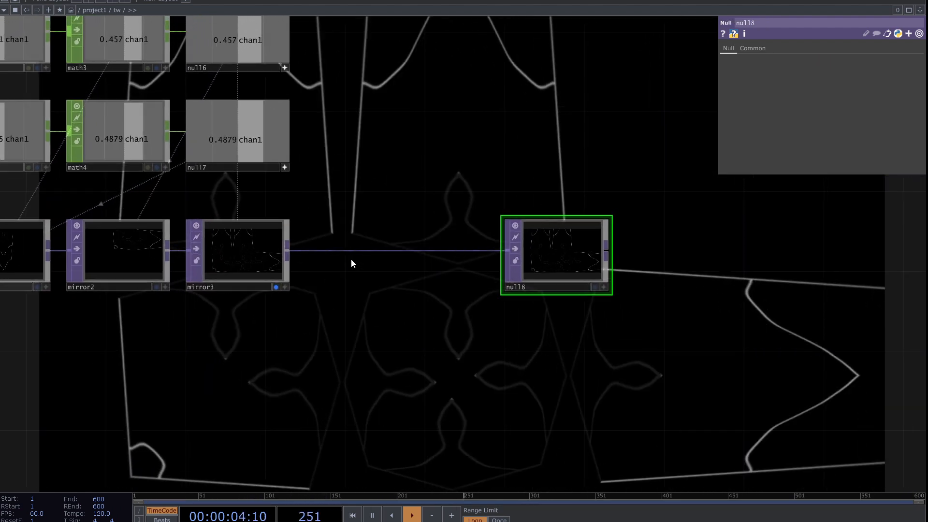
Insert a Level TOP into the connection between mirror3 and null8.
{"action": "right_click", "coordinate": [355, 251]}
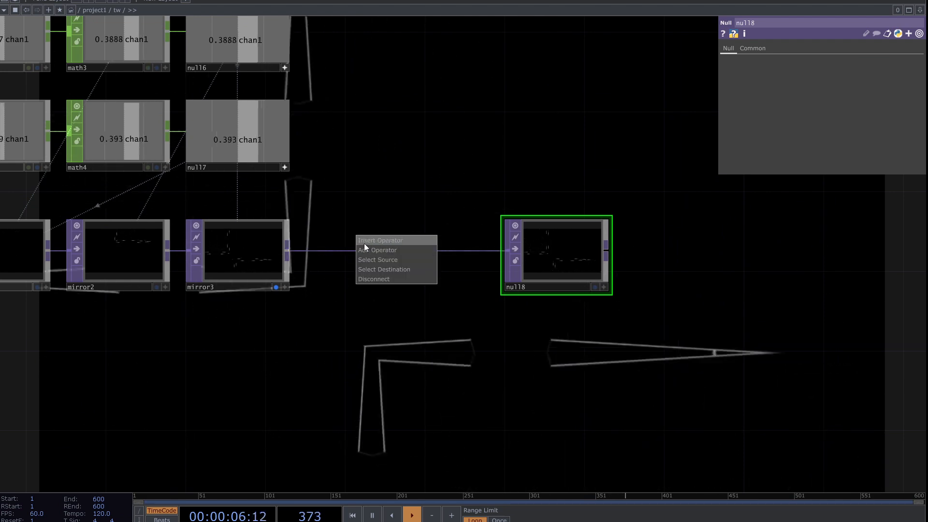
{"action": "left_click", "coordinate": [369, 240]}
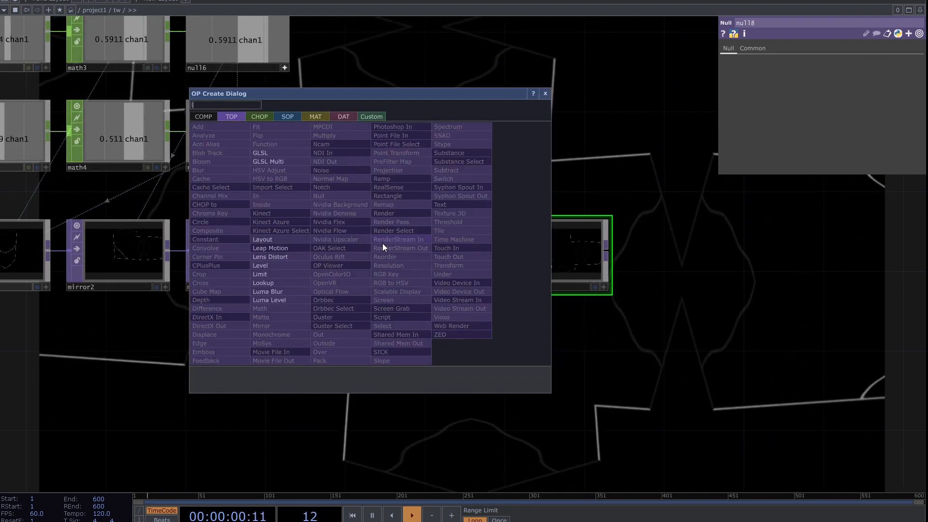
{"action": "left_click", "coordinate": [289, 265]}
{"action": "left_click", "coordinate": [386, 251]}
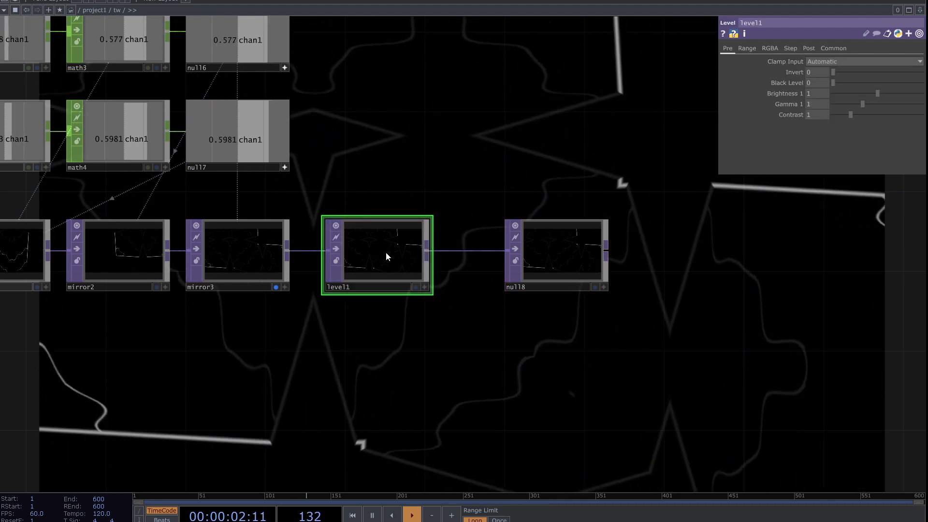
Set level1's Post Opacity to 0.
{"action": "left_click", "coordinate": [809, 48]}
{"action": "left_click_drag", "start_coordinate": [852, 73], "coordinate": [832, 72]}
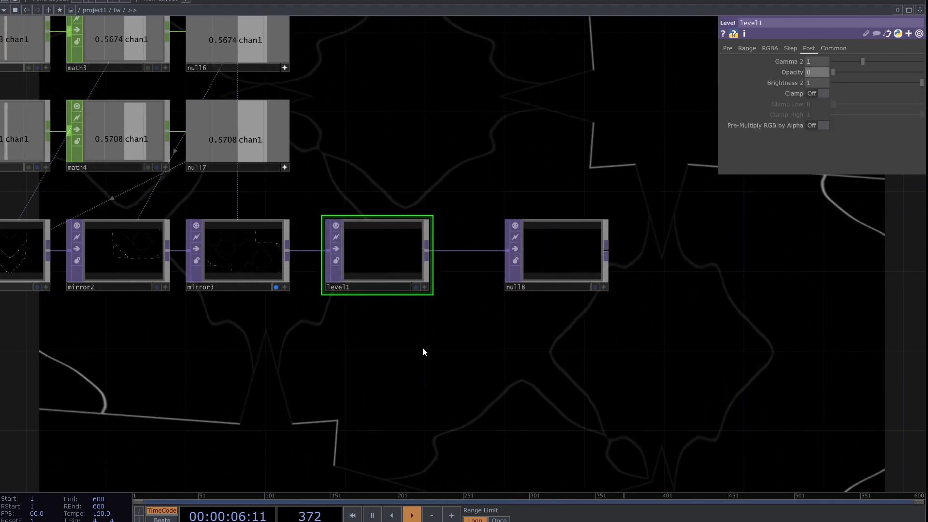
{"action": "left_click_drag", "start_coordinate": [352, 369], "coordinate": [442, 322]}
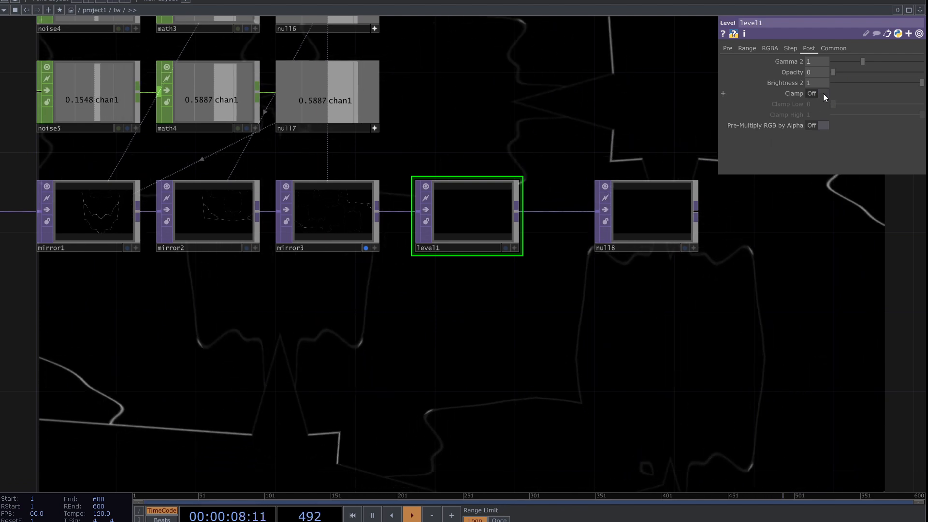
Move null8 closer to level1 and connect a new Feedback TOP to null8's output, placed to its lower right.
{"action": "left_click_drag", "start_coordinate": [665, 269], "coordinate": [358, 319]}
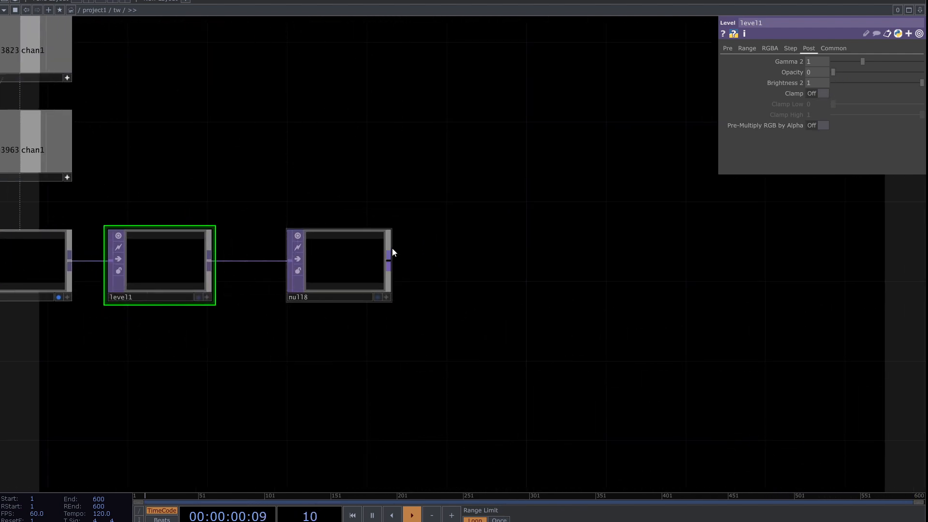
{"action": "left_click_drag", "start_coordinate": [382, 261], "coordinate": [342, 263]}
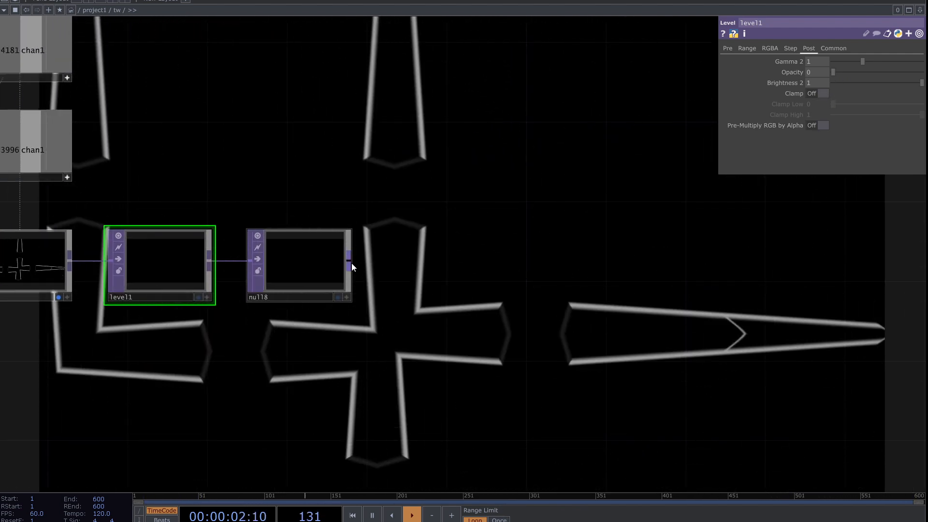
{"action": "left_click", "coordinate": [350, 262]}
{"action": "left_click", "coordinate": [426, 352]}
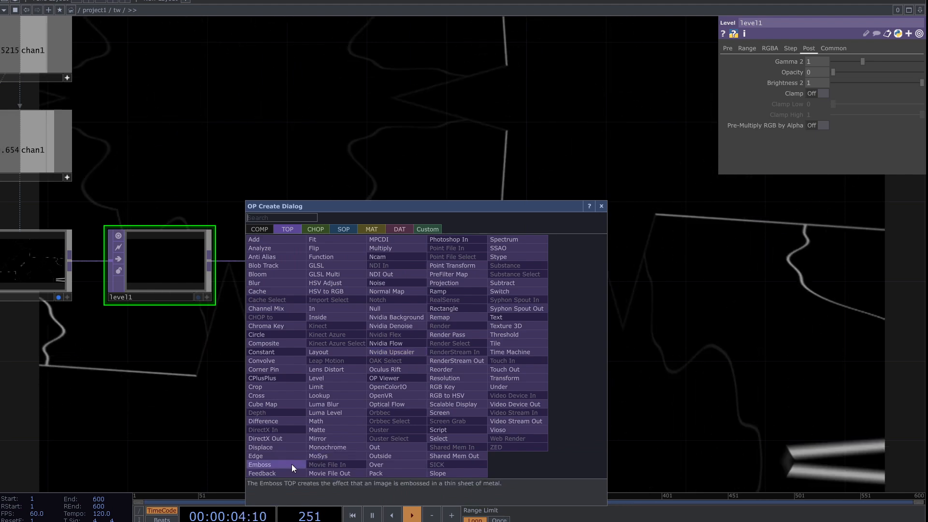
{"action": "left_click", "coordinate": [291, 464]}
{"action": "left_click", "coordinate": [435, 367]}
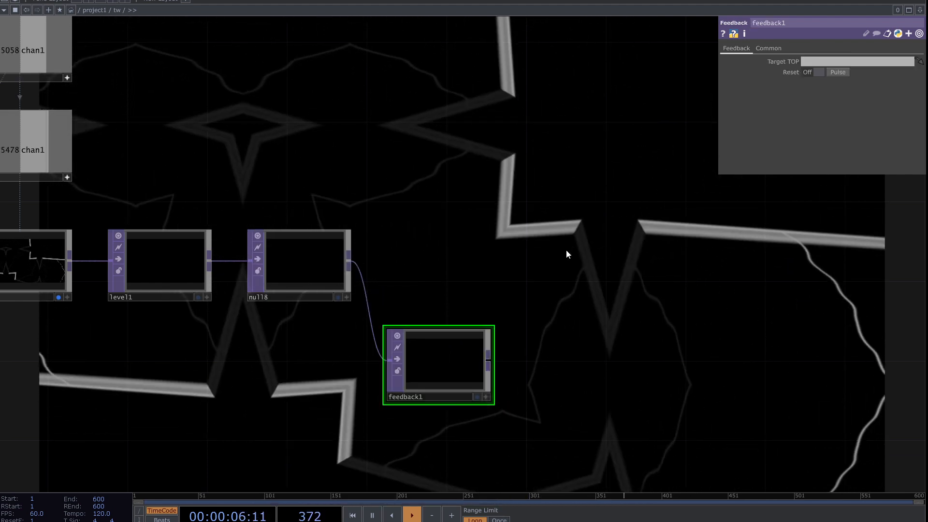
Create an Add TOP to the right of null8 and wire null8 and feedback1 into its two inputs.
{"action": "key", "text": "Tab"}
{"action": "type", "text": "a"}
{"action": "left_click", "coordinate": [405, 135]}
{"action": "left_click", "coordinate": [619, 265]}
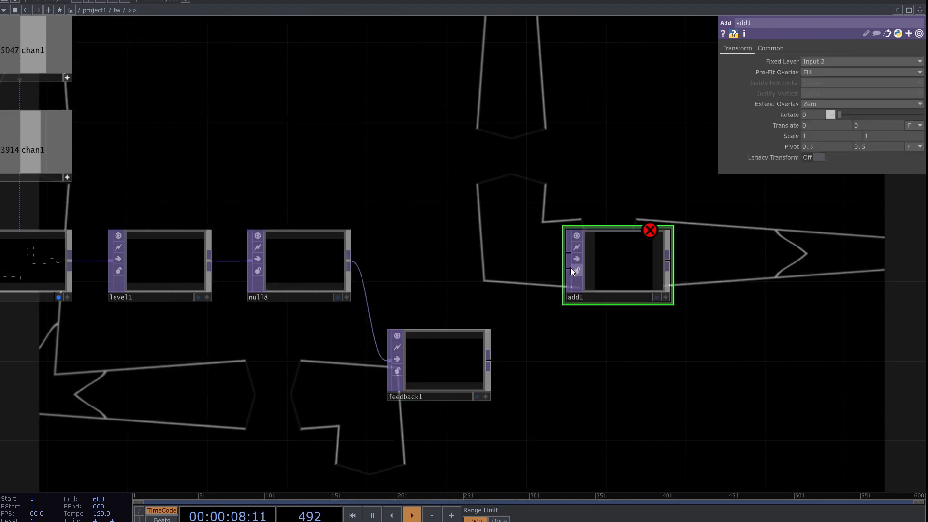
{"action": "left_click_drag", "start_coordinate": [570, 267], "coordinate": [501, 366]}
{"action": "left_click_drag", "start_coordinate": [569, 253], "coordinate": [349, 261]}
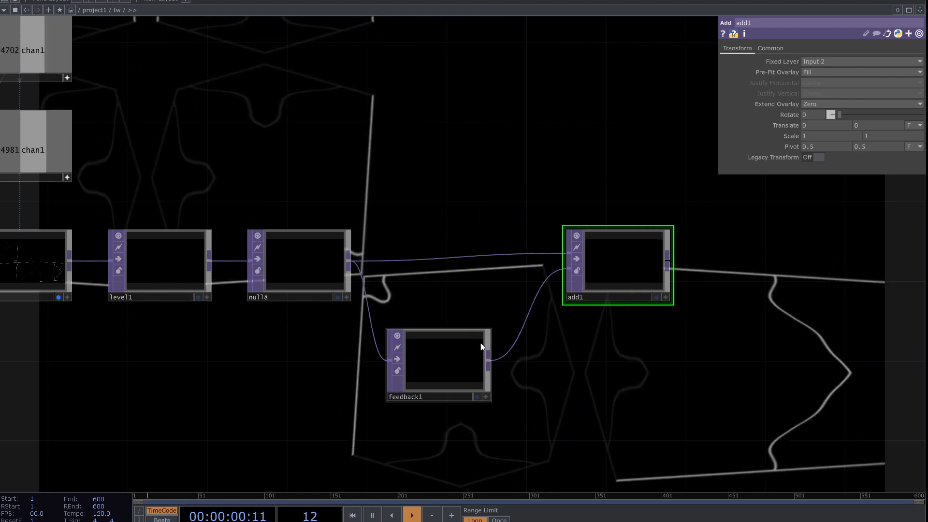
Assign add1 as feedback1's Target TOP.
{"action": "left_click", "coordinate": [488, 363]}
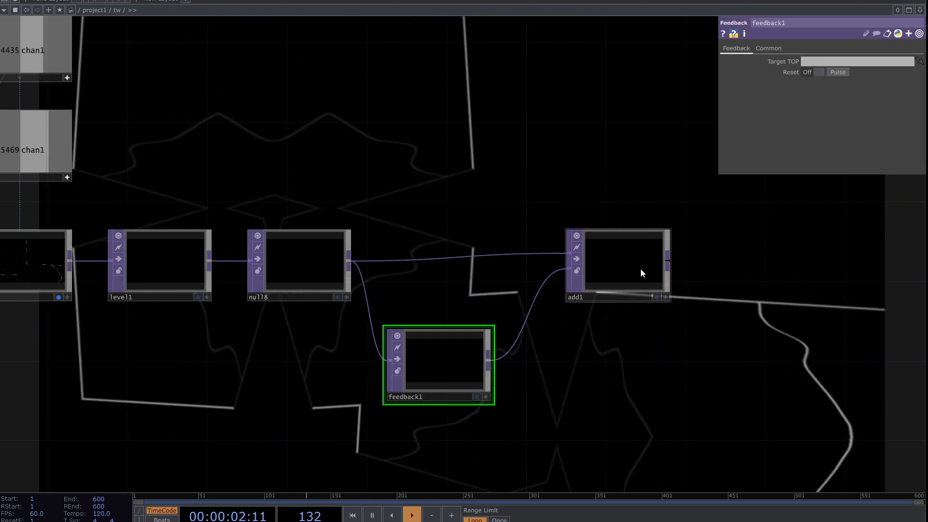
{"action": "left_click_drag", "start_coordinate": [614, 281], "coordinate": [853, 61]}
Create an LFO CHOP below mirror3 and set its Type to Pulse.
{"action": "left_click_drag", "start_coordinate": [276, 356], "coordinate": [439, 348]}
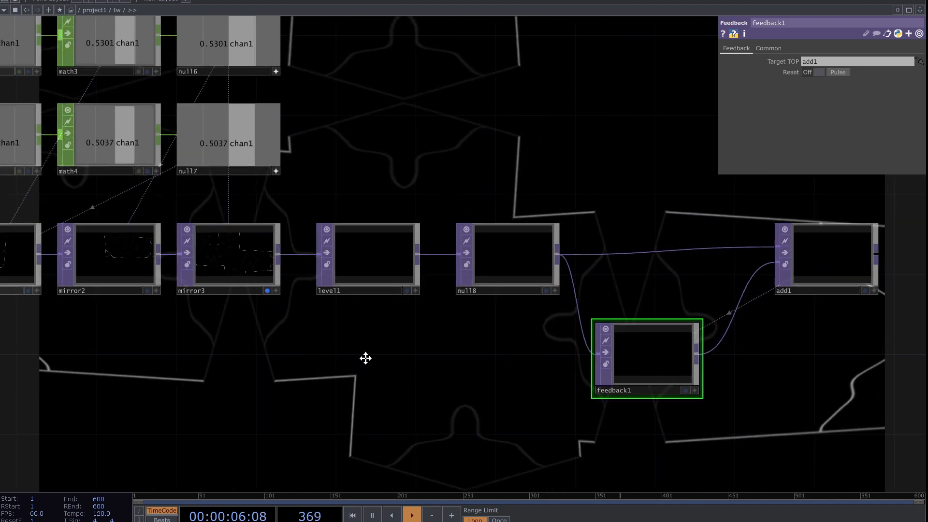
{"action": "left_click_drag", "start_coordinate": [203, 382], "coordinate": [259, 378]}
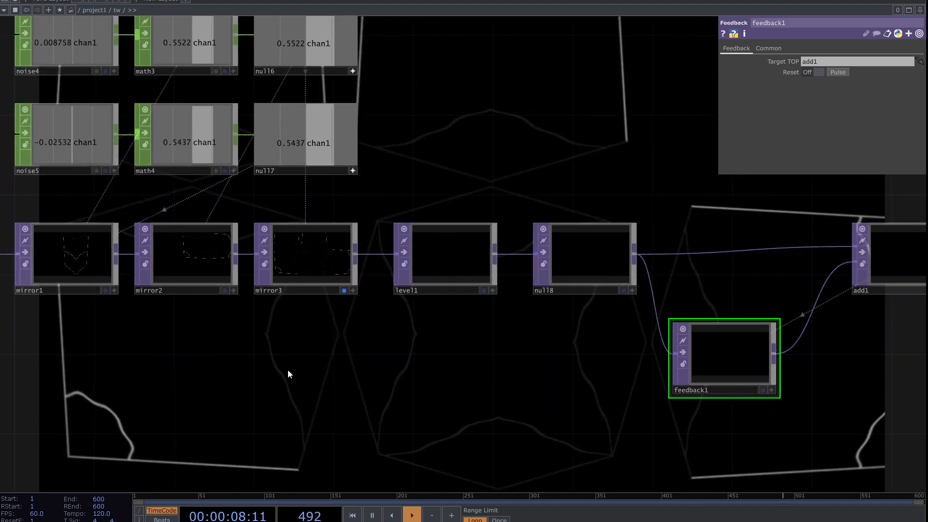
{"action": "double_click", "coordinate": [279, 369]}
{"action": "left_click", "coordinate": [167, 242]}
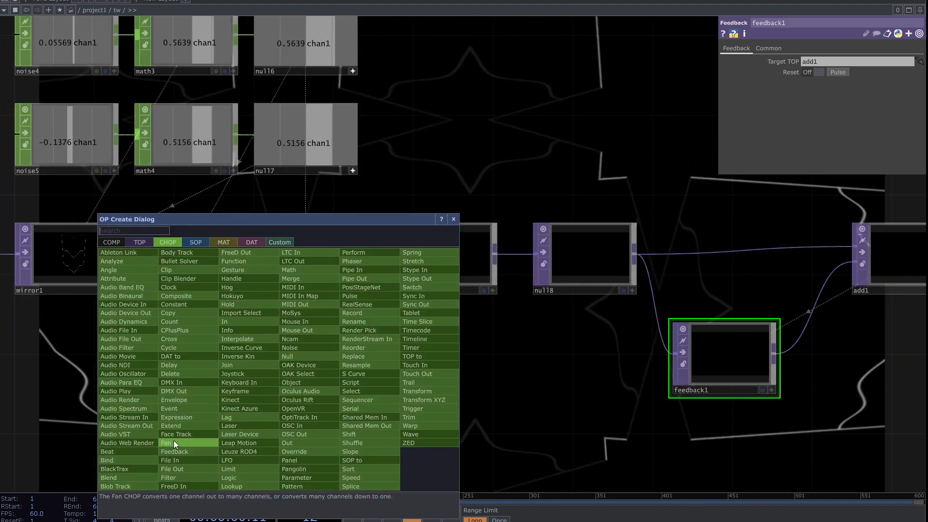
{"action": "left_click", "coordinate": [227, 459]}
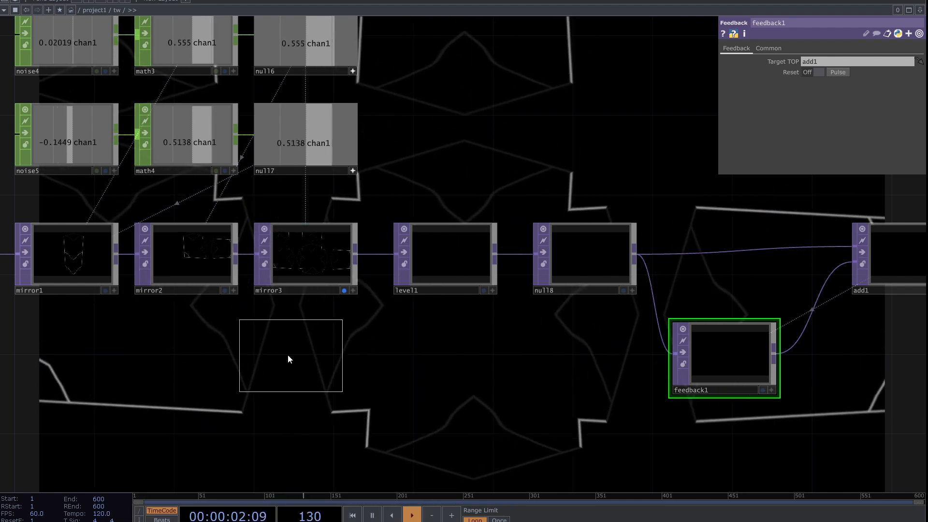
{"action": "left_click", "coordinate": [296, 365]}
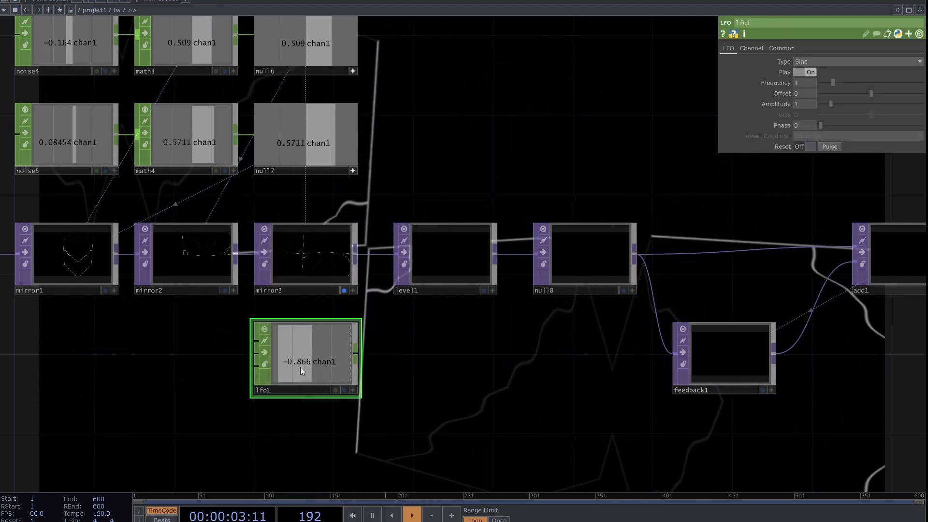
{"action": "left_click", "coordinate": [828, 60]}
{"action": "left_click", "coordinate": [802, 120]}
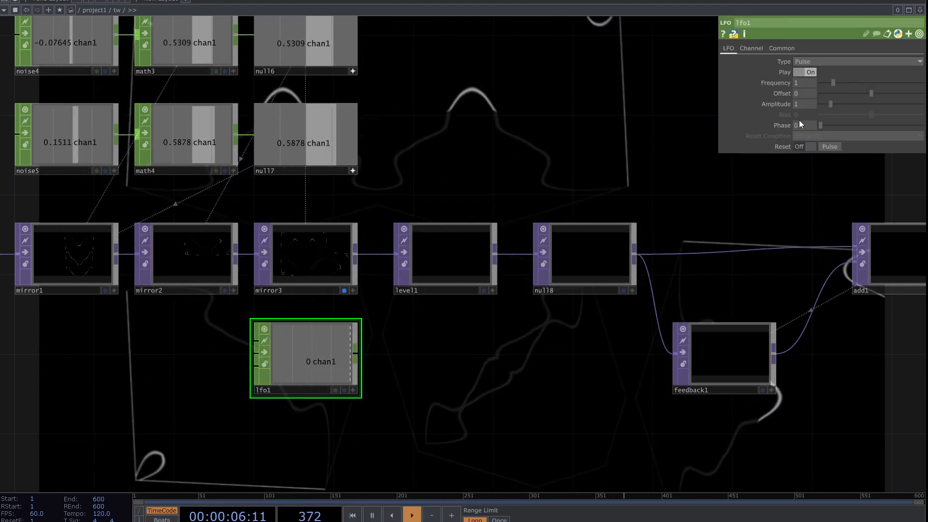
Make lfo1's viewer active and link its chan1 channel to level1's Opacity as a CHOP reference.
{"action": "scroll", "coordinate": [296, 399], "scroll_direction": "up", "scroll_amount": 2}
{"action": "scroll", "coordinate": [297, 399], "scroll_direction": "up", "scroll_amount": 2}
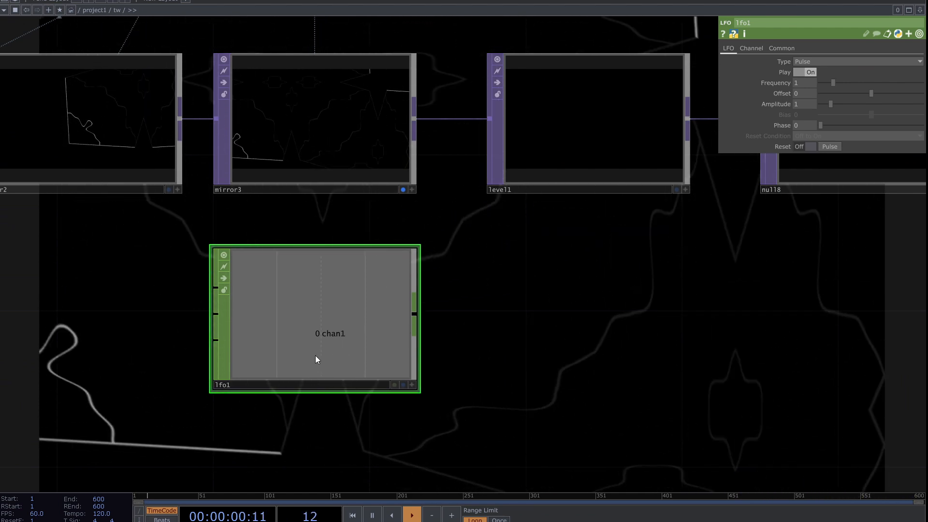
{"action": "scroll", "coordinate": [315, 359], "scroll_direction": "down", "scroll_amount": 3}
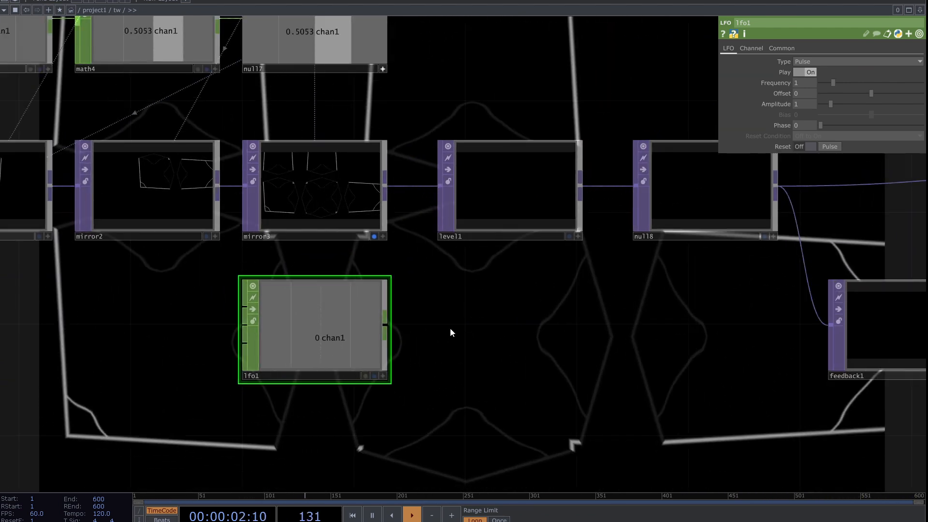
{"action": "left_click", "coordinate": [445, 235]}
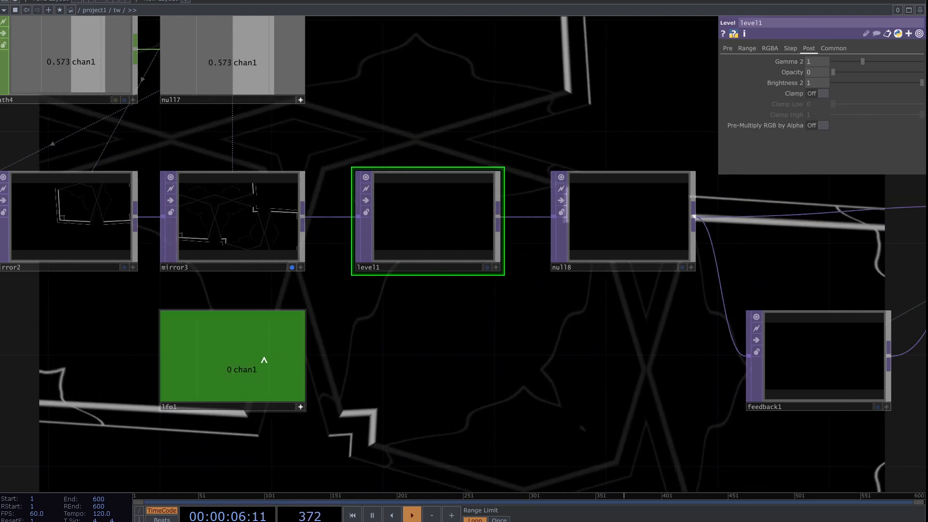
{"action": "left_click_drag", "start_coordinate": [233, 377], "coordinate": [812, 71]}
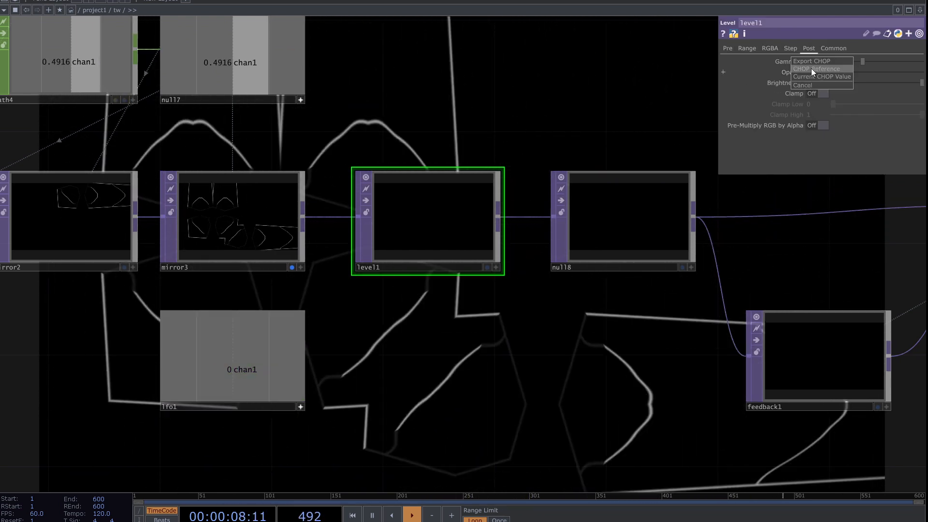
{"action": "left_click", "coordinate": [810, 69]}
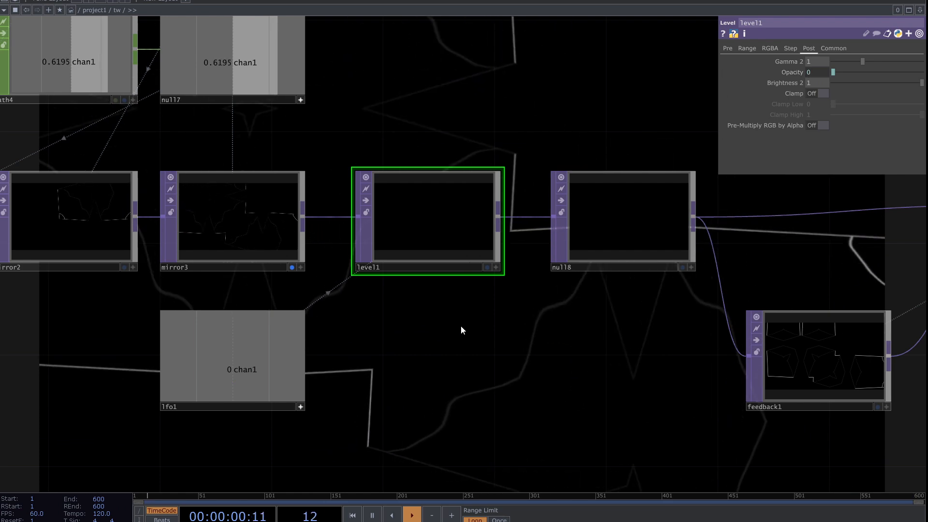
Examine the pulsed output of level1 and the image building up in feedback1.
{"action": "scroll", "coordinate": [457, 230], "scroll_direction": "up", "scroll_amount": 5}
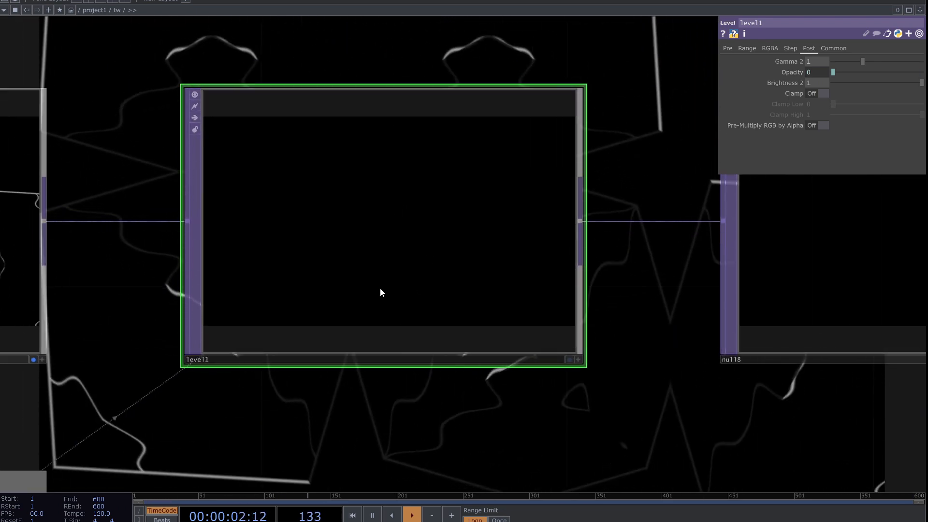
{"action": "scroll", "coordinate": [309, 309], "scroll_direction": "down", "scroll_amount": 5}
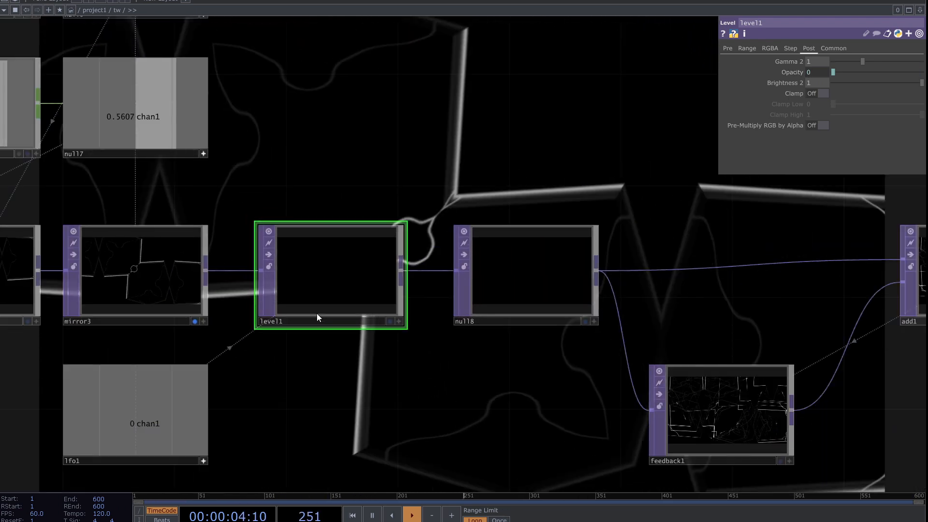
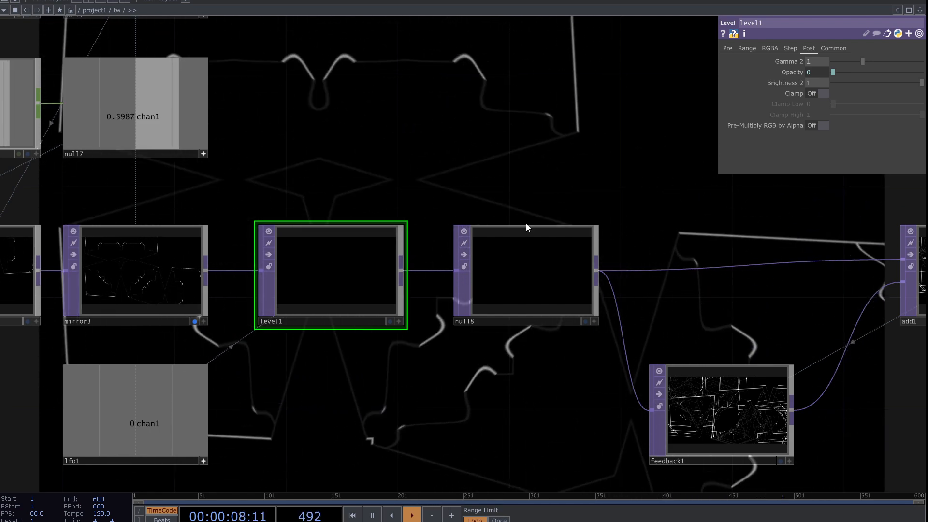
{"action": "left_click_drag", "start_coordinate": [512, 352], "coordinate": [238, 262]}
{"action": "scroll", "coordinate": [455, 348], "scroll_direction": "up", "scroll_amount": 10}
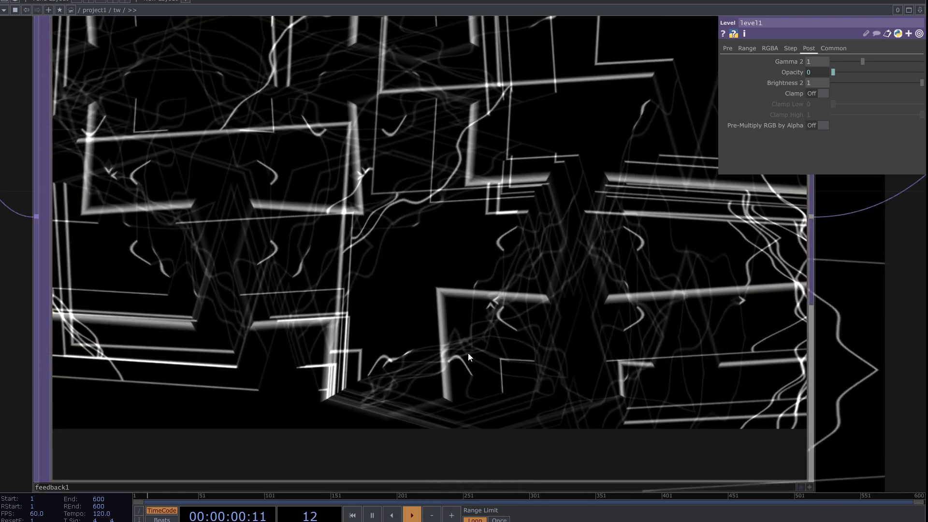
{"action": "scroll", "coordinate": [462, 354], "scroll_direction": "down", "scroll_amount": 2}
{"action": "scroll", "coordinate": [462, 353], "scroll_direction": "down", "scroll_amount": 2}
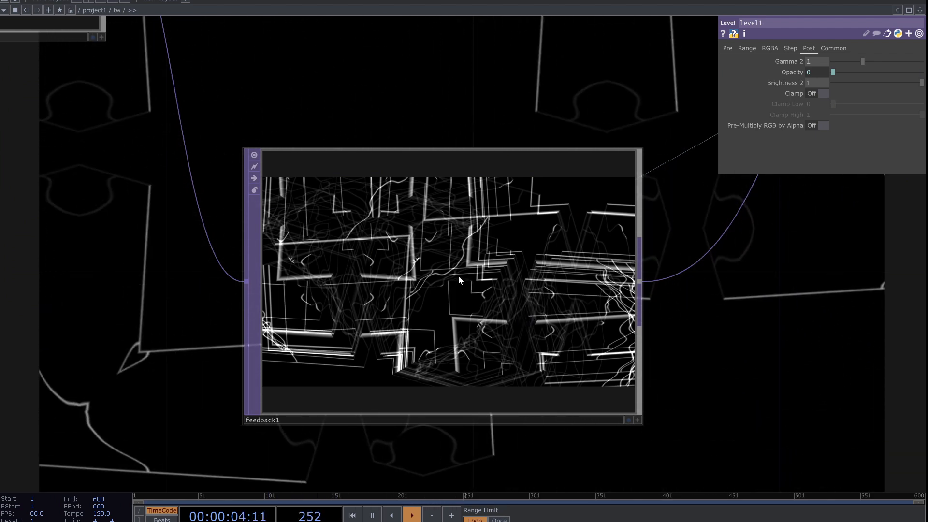
{"action": "scroll", "coordinate": [462, 320], "scroll_direction": "down", "scroll_amount": 3}
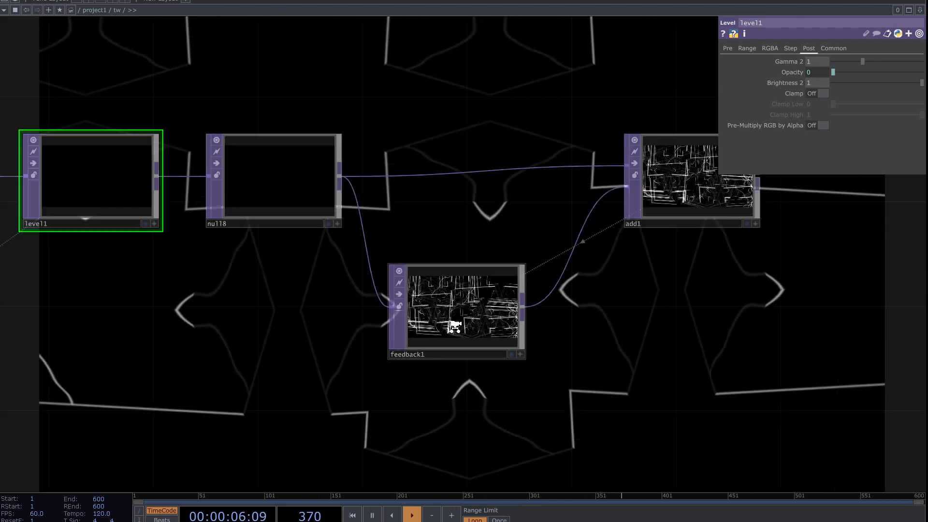
{"action": "scroll", "coordinate": [456, 326], "scroll_direction": "down", "scroll_amount": 3}
Move lfo1 directly beneath level1 and place a duplicate of it below.
{"action": "left_click_drag", "start_coordinate": [278, 324], "coordinate": [478, 328]}
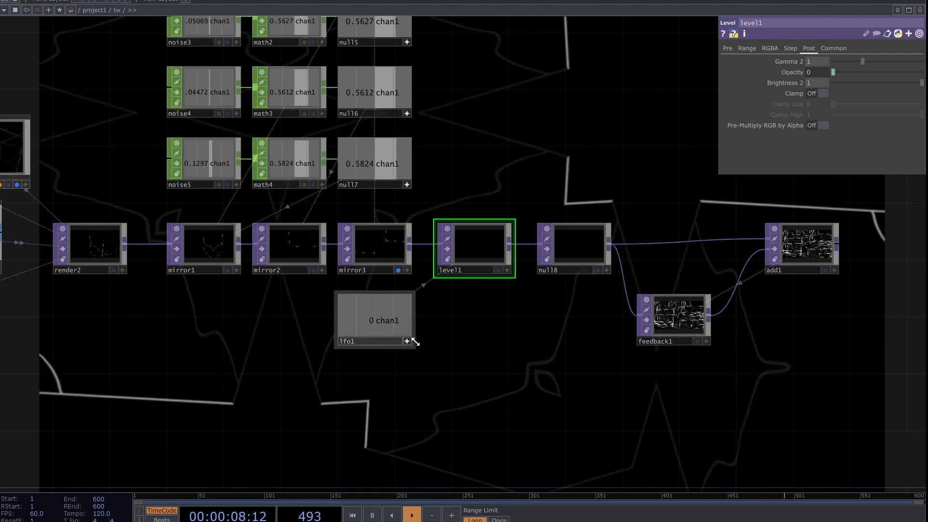
{"action": "scroll", "coordinate": [673, 329], "scroll_direction": "up", "scroll_amount": 2}
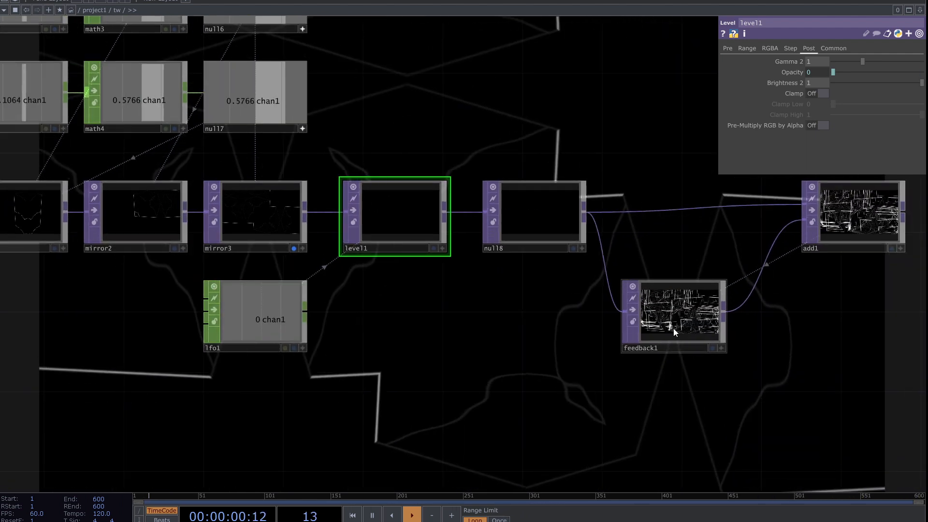
{"action": "scroll", "coordinate": [672, 329], "scroll_direction": "up", "scroll_amount": 3}
{"action": "left_click_drag", "start_coordinate": [389, 334], "coordinate": [572, 309]}
{"action": "left_click_drag", "start_coordinate": [329, 316], "coordinate": [425, 282]}
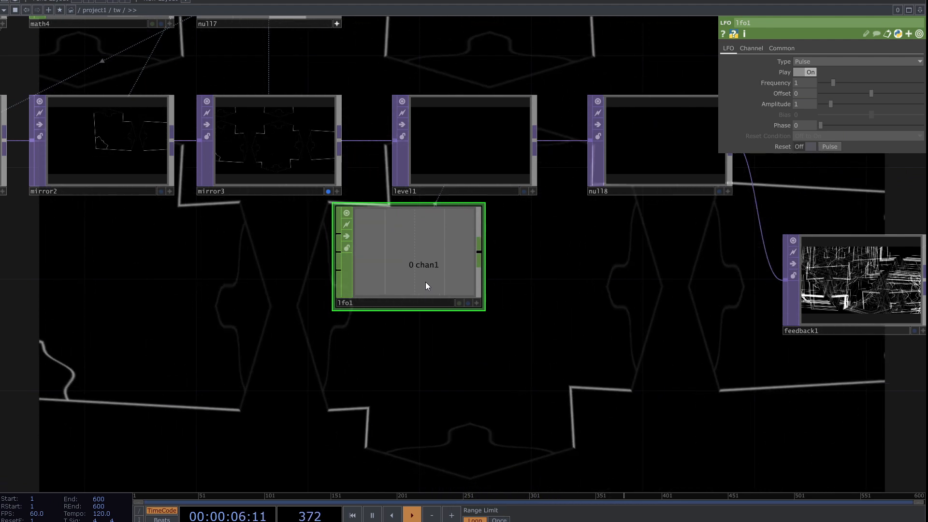
{"action": "key", "text": "ctrl+c"}
{"action": "key", "text": "ctrl+v"}
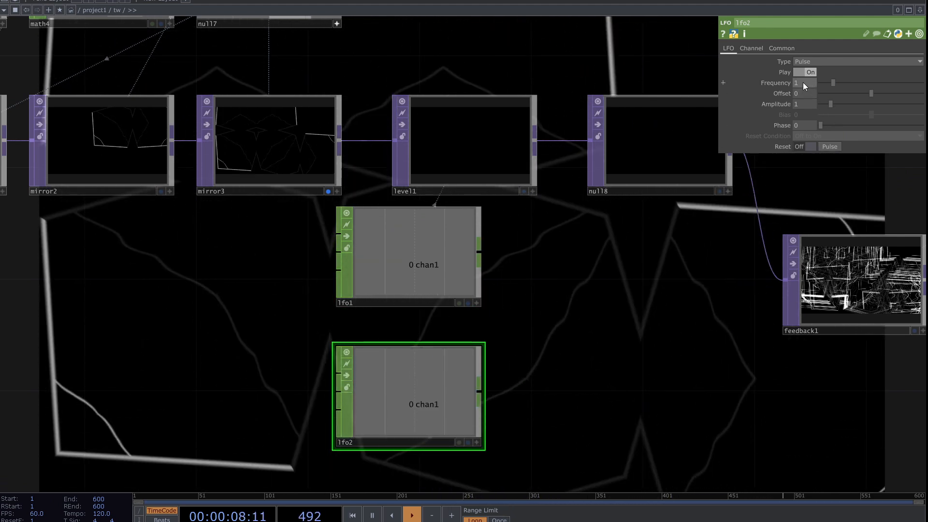
Set lfo2's Frequency to the expression 1/4.
{"action": "left_click", "coordinate": [786, 82]}
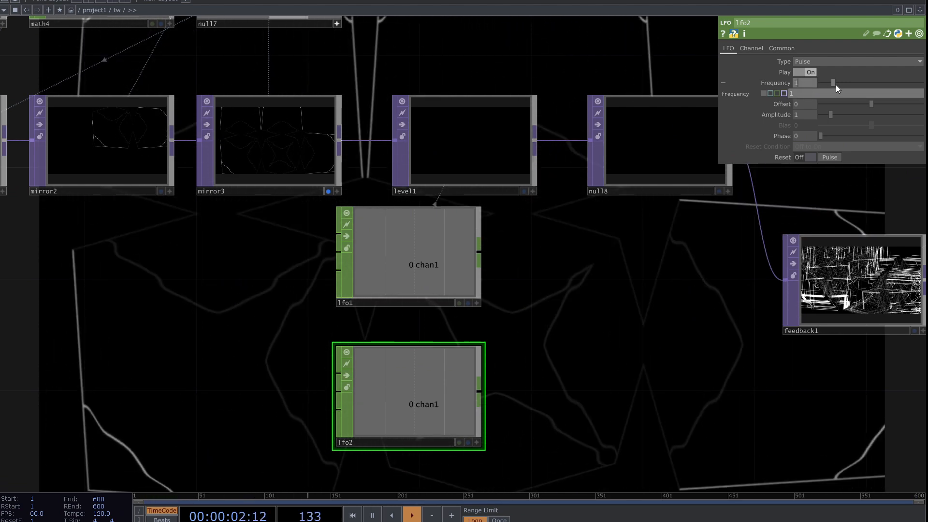
{"action": "type", "text": "/"}
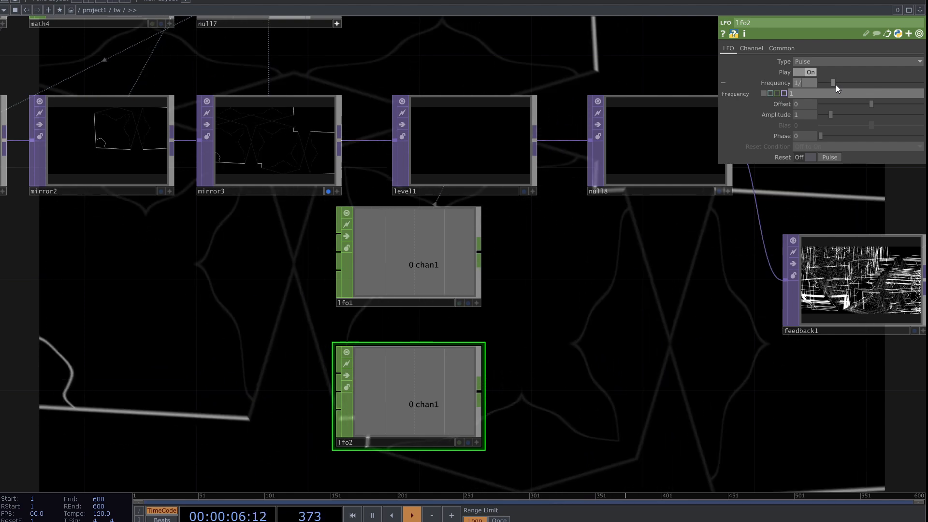
{"action": "type", "text": "4"}
{"action": "key", "text": "Return"}
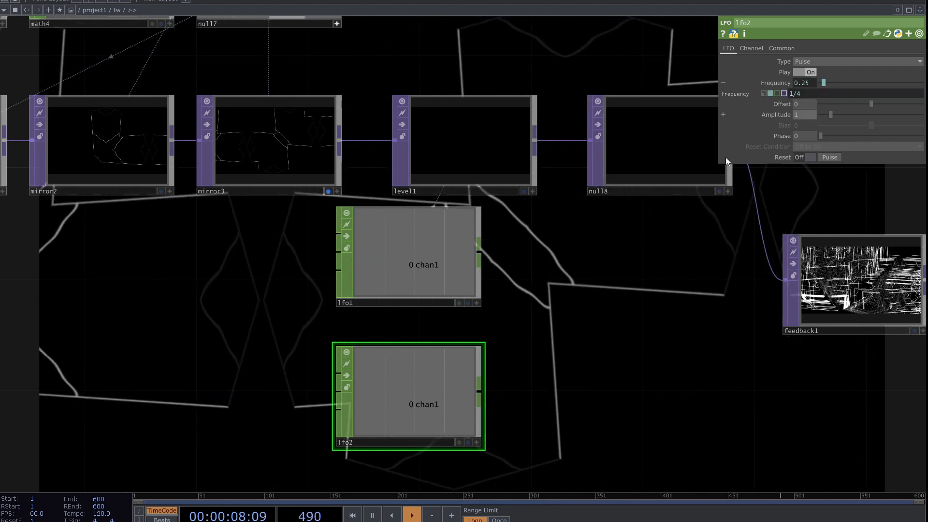
Activate lfo2's viewer and link its chan1 channel to feedback1's Reset Pulse as a CHOP reference.
{"action": "left_click", "coordinate": [791, 312]}
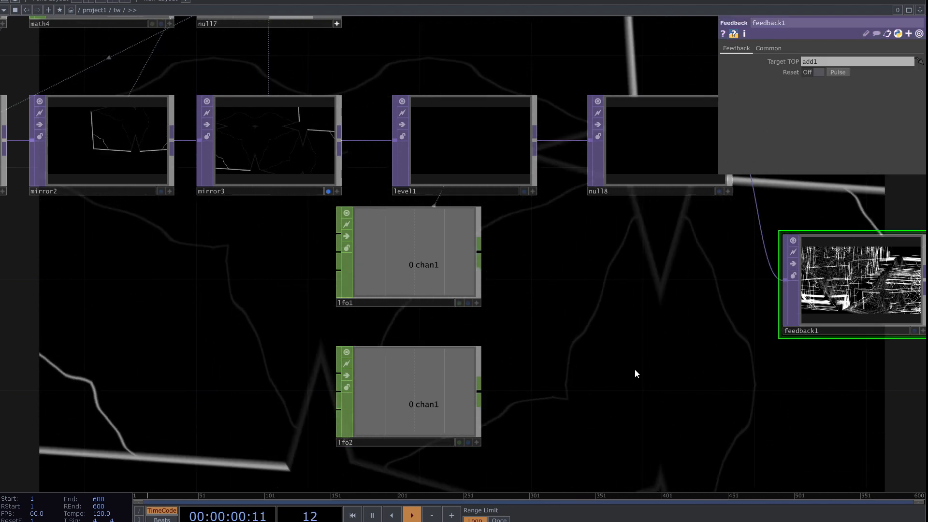
{"action": "left_click", "coordinate": [478, 442]}
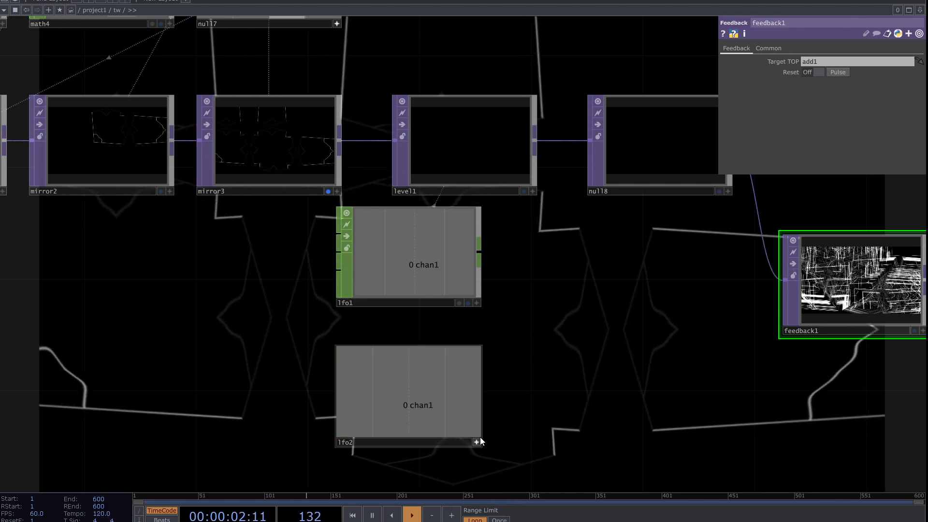
{"action": "left_click_drag", "start_coordinate": [385, 413], "coordinate": [839, 71]}
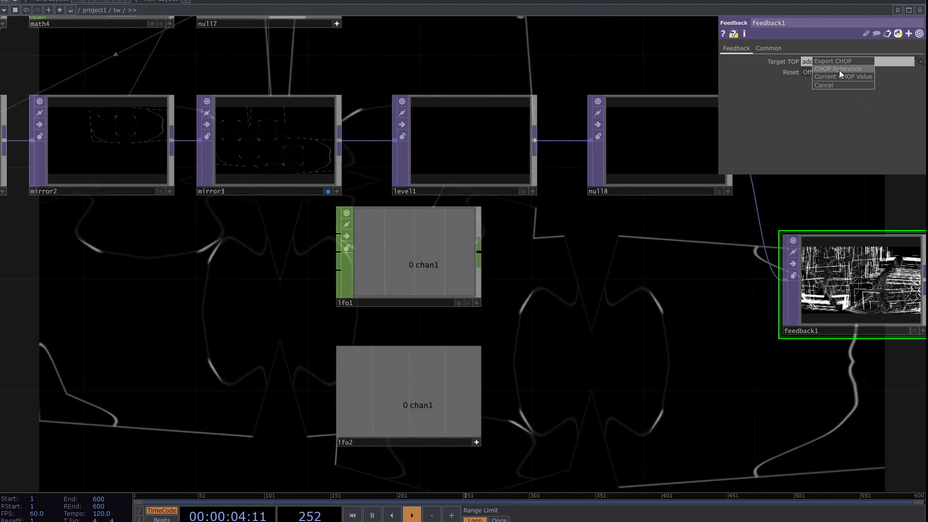
{"action": "left_click", "coordinate": [839, 70]}
{"action": "left_click_drag", "start_coordinate": [650, 343], "coordinate": [456, 356]}
{"action": "left_click_drag", "start_coordinate": [580, 396], "coordinate": [274, 429]}
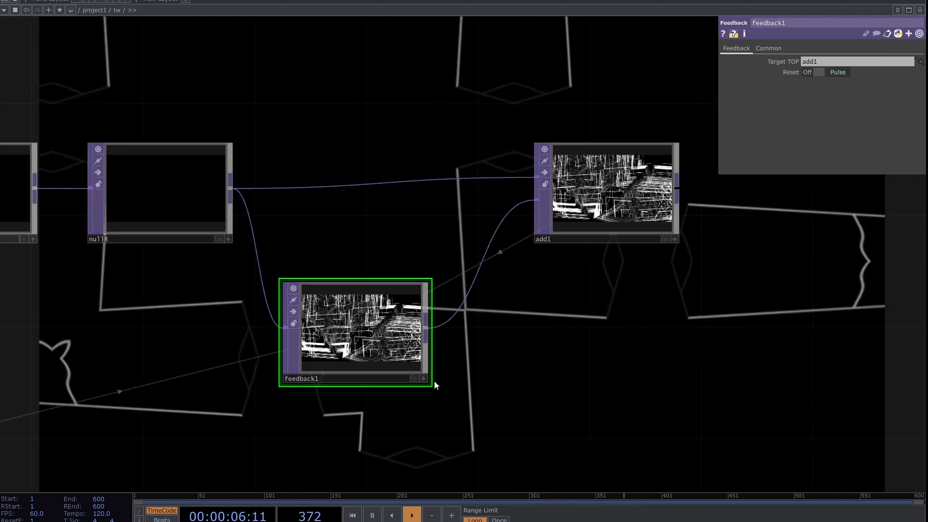
{"action": "left_click", "coordinate": [425, 380]}
{"action": "left_click", "coordinate": [425, 380]}
{"action": "left_click_drag", "start_coordinate": [348, 414], "coordinate": [373, 405]}
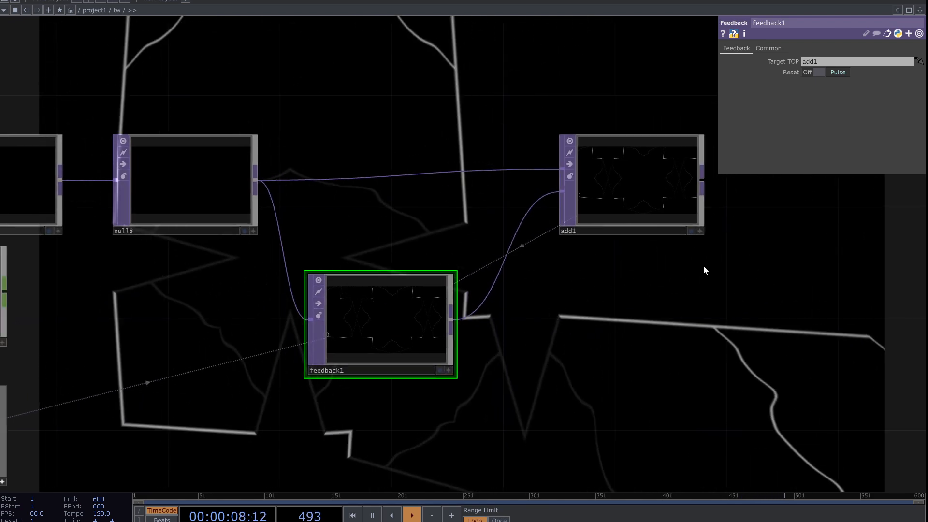
Turn off mirror3's background display and show add1's output in the network background instead.
{"action": "left_click_drag", "start_coordinate": [690, 241], "coordinate": [387, 351]}
{"action": "scroll", "coordinate": [377, 375], "scroll_direction": "down", "scroll_amount": 5}
{"action": "left_click_drag", "start_coordinate": [375, 384], "coordinate": [518, 348]}
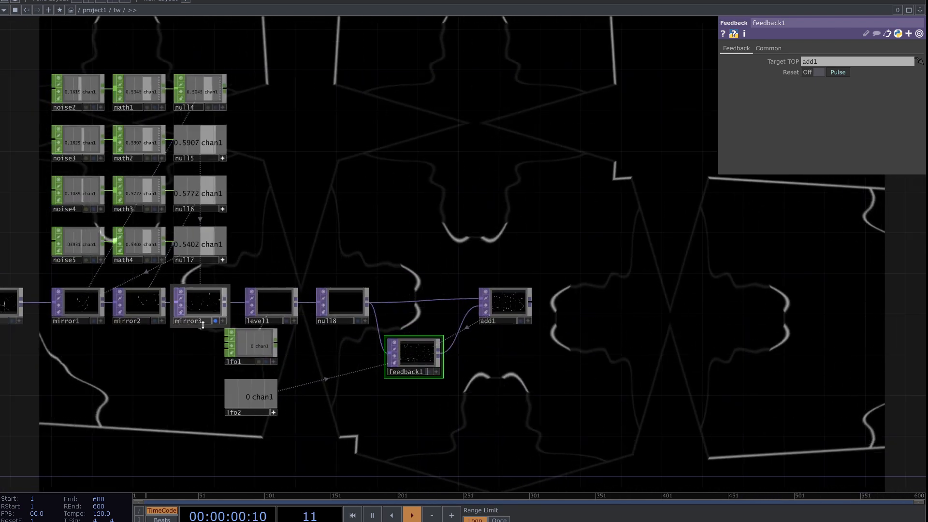
{"action": "left_click", "coordinate": [215, 321]}
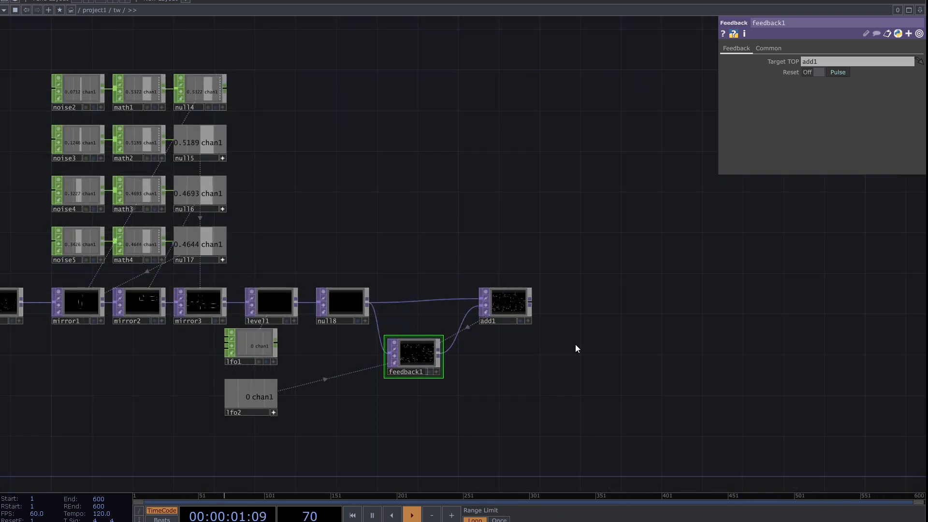
{"action": "left_click", "coordinate": [517, 319]}
{"action": "left_click", "coordinate": [521, 322]}
{"action": "left_click_drag", "start_coordinate": [524, 243], "coordinate": [460, 271]}
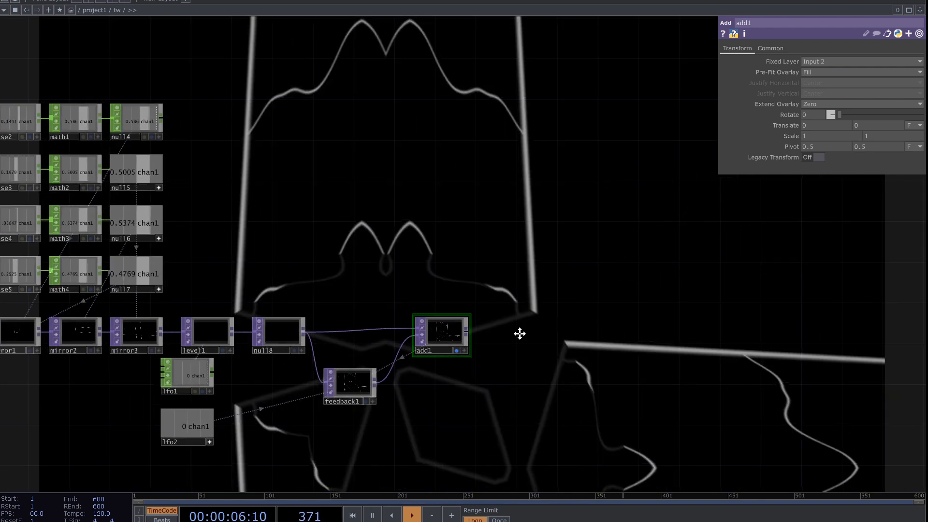
{"action": "left_click_drag", "start_coordinate": [518, 332], "coordinate": [407, 317]}
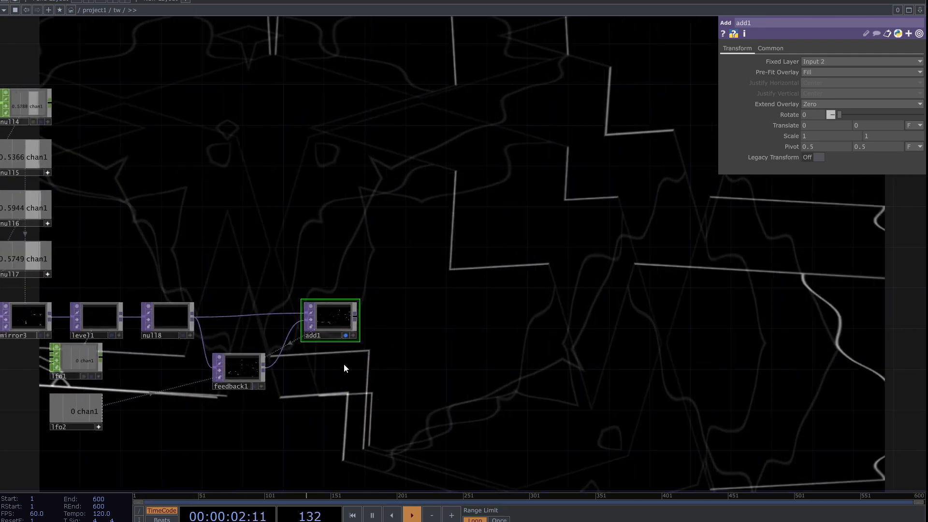
{"action": "left_click_drag", "start_coordinate": [344, 364], "coordinate": [445, 346]}
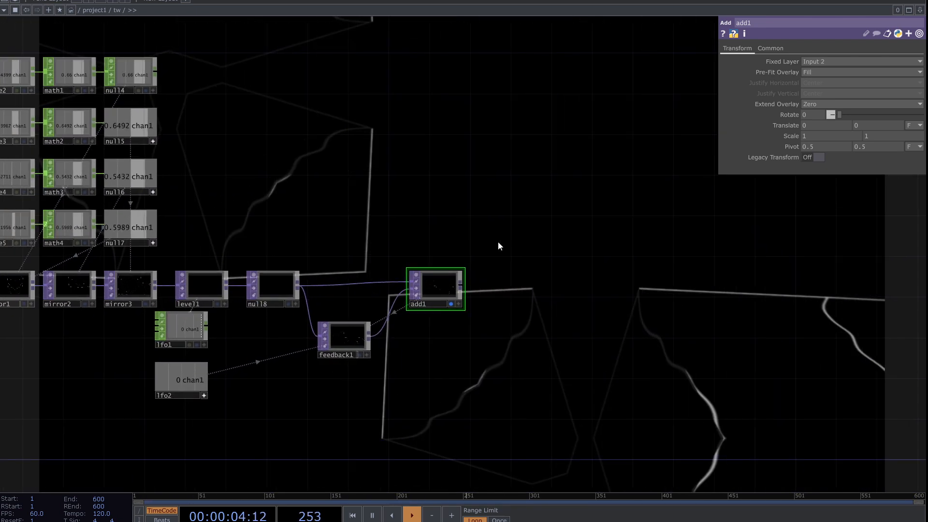
{"action": "scroll", "coordinate": [406, 311], "scroll_direction": "up", "scroll_amount": 5}
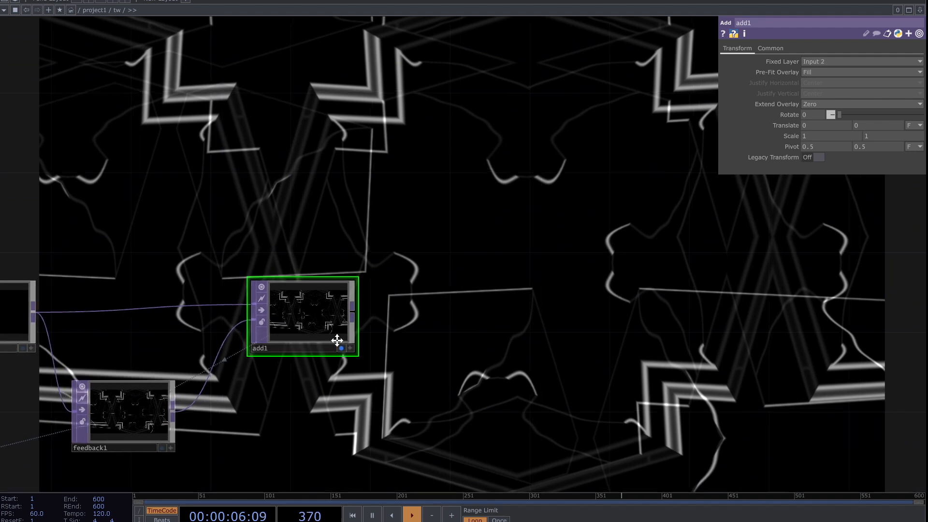
{"action": "left_click_drag", "start_coordinate": [337, 341], "coordinate": [274, 373]}
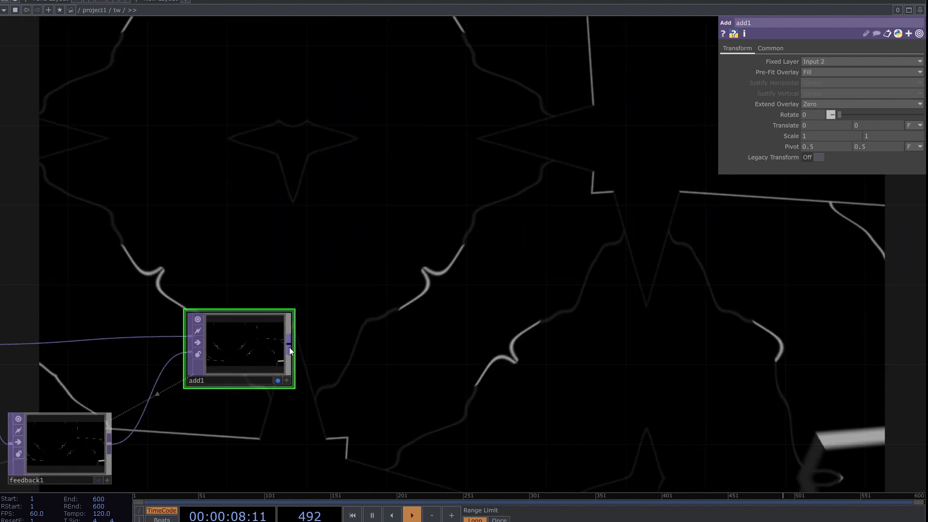
{"action": "left_click", "coordinate": [289, 347]}
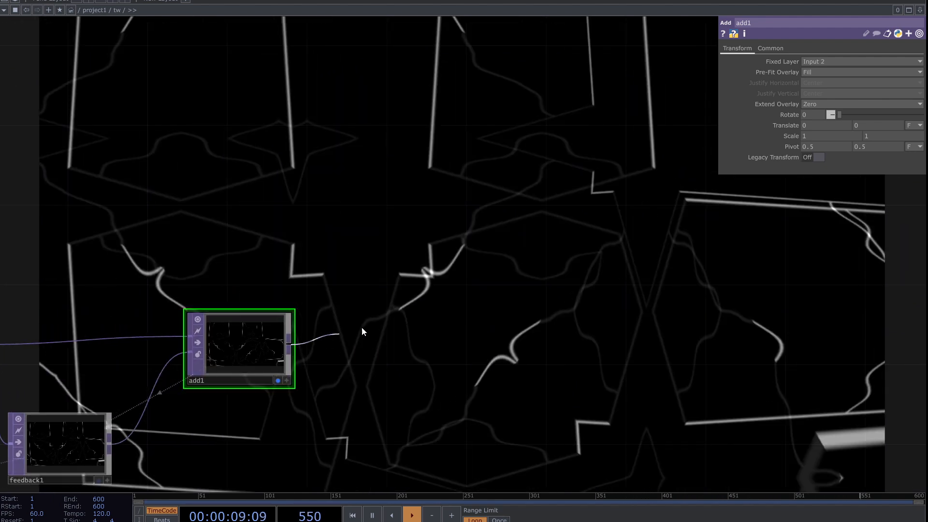
{"action": "left_click", "coordinate": [403, 309]}
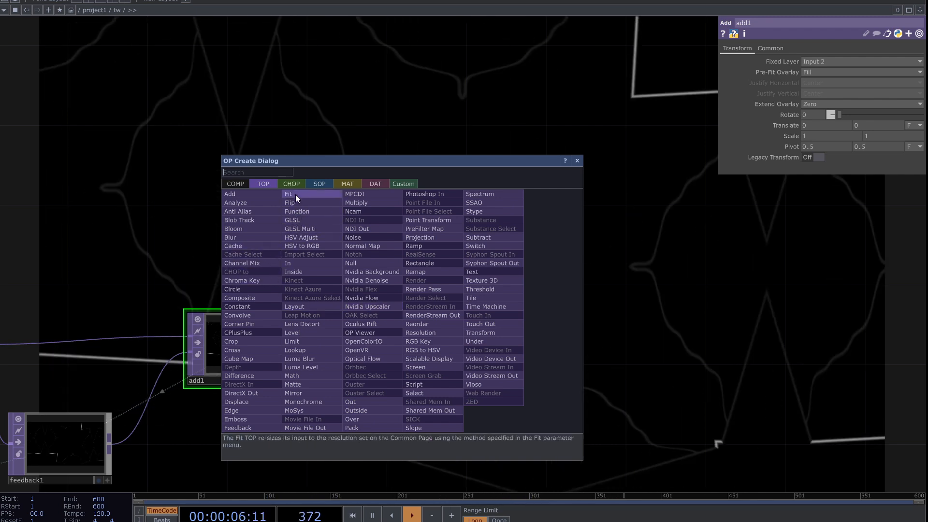
{"action": "left_click", "coordinate": [317, 134]}
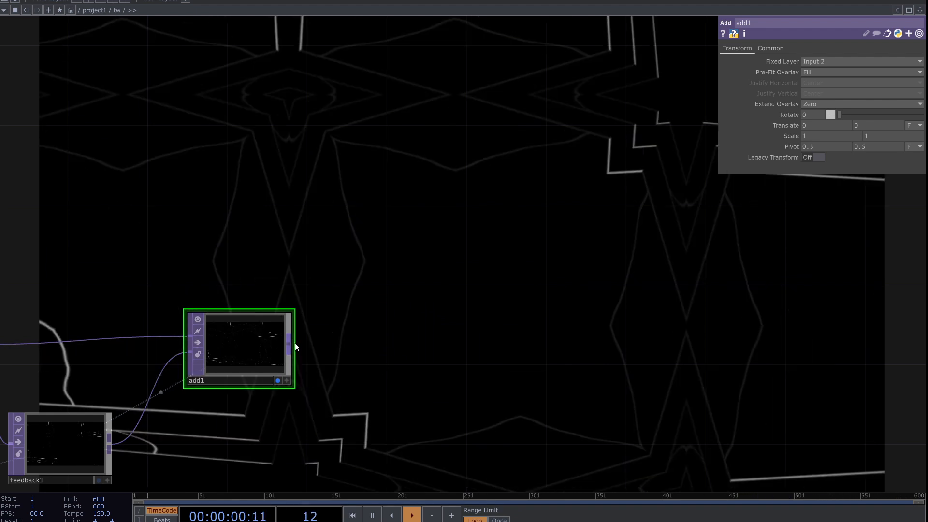
Add a Blur TOP fed by add1 and place it directly beside add1.
{"action": "right_click", "coordinate": [291, 344]}
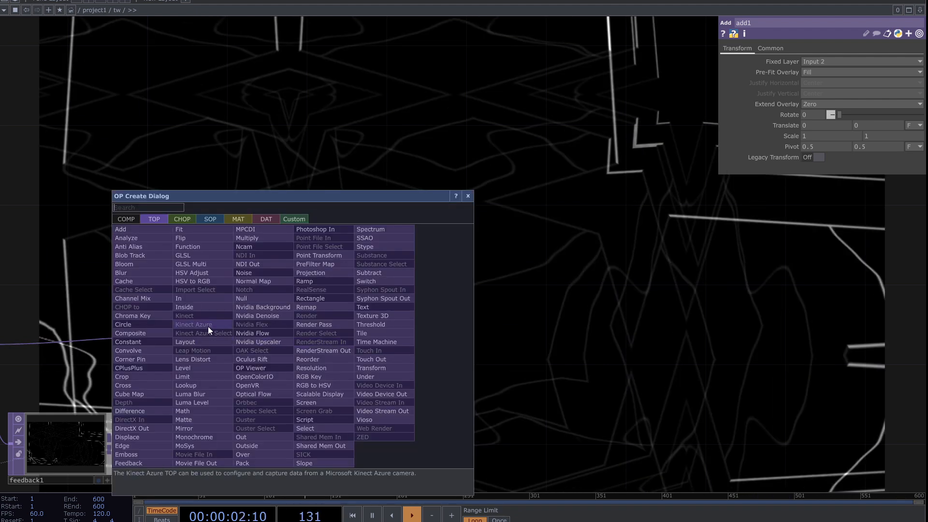
{"action": "left_click", "coordinate": [149, 268]}
{"action": "left_click", "coordinate": [377, 344]}
{"action": "scroll", "coordinate": [379, 346], "scroll_direction": "up", "scroll_amount": 3}
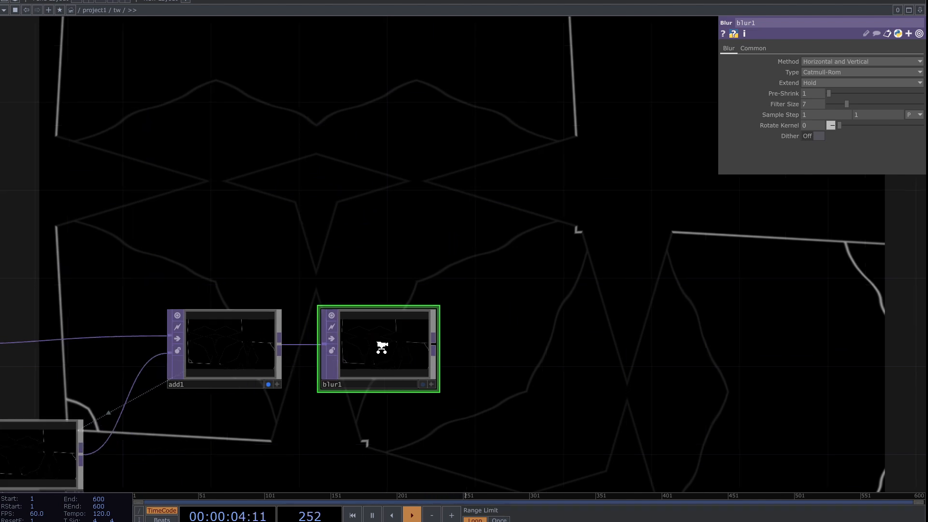
Set blur1's Pre-Shrink to 2 and its Filter Size to 10.
{"action": "left_click_drag", "start_coordinate": [370, 354], "coordinate": [341, 354]}
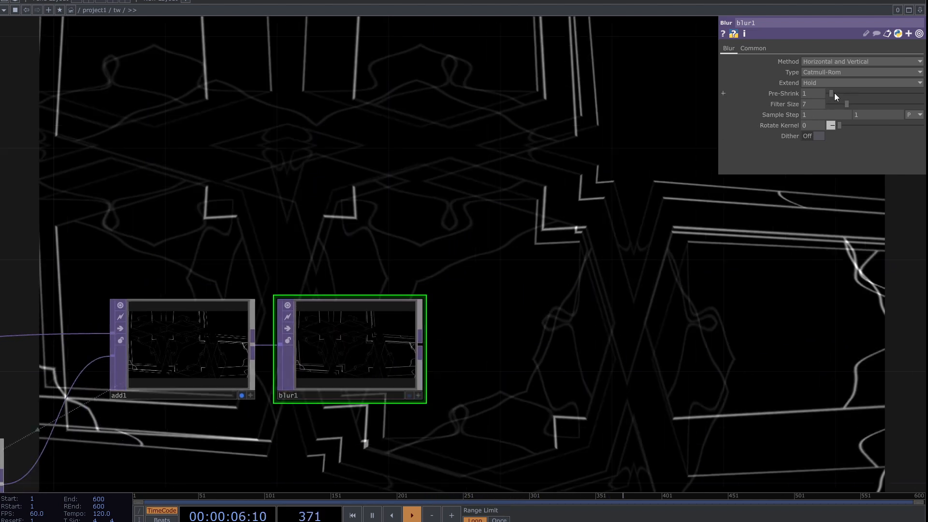
{"action": "left_click_drag", "start_coordinate": [834, 94], "coordinate": [856, 103]}
{"action": "left_click_drag", "start_coordinate": [482, 337], "coordinate": [302, 365]}
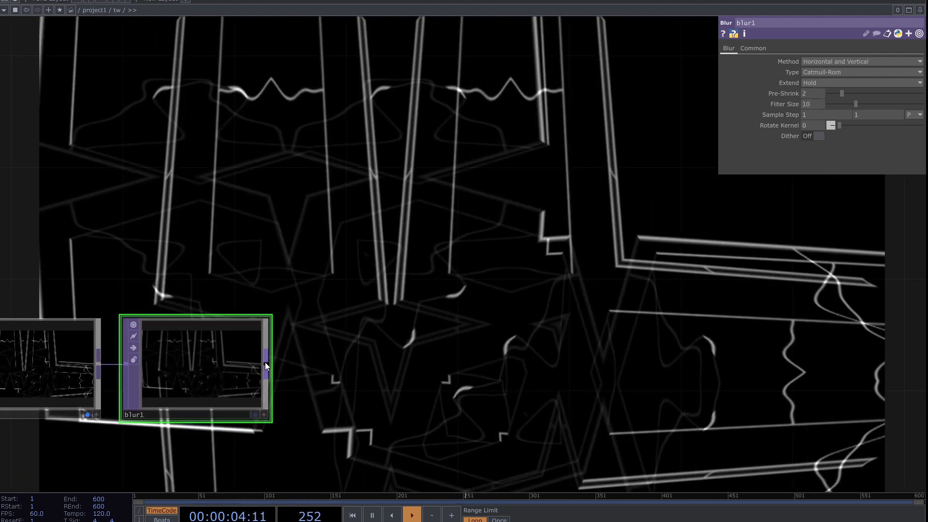
{"action": "left_click_drag", "start_coordinate": [341, 292], "coordinate": [380, 267]}
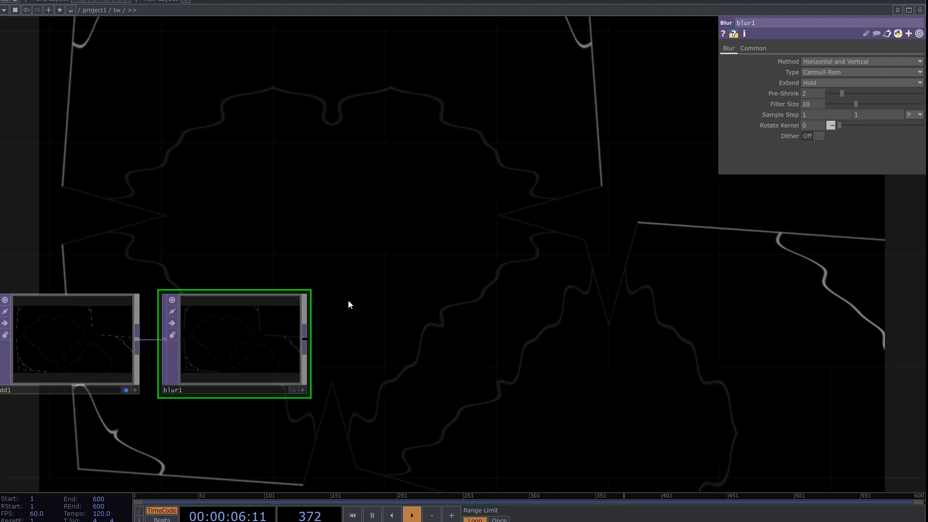
Add the sharpen component from the Palette's ImageFilters and feed it with blur1's output.
{"action": "left_click", "coordinate": [19, 4]}
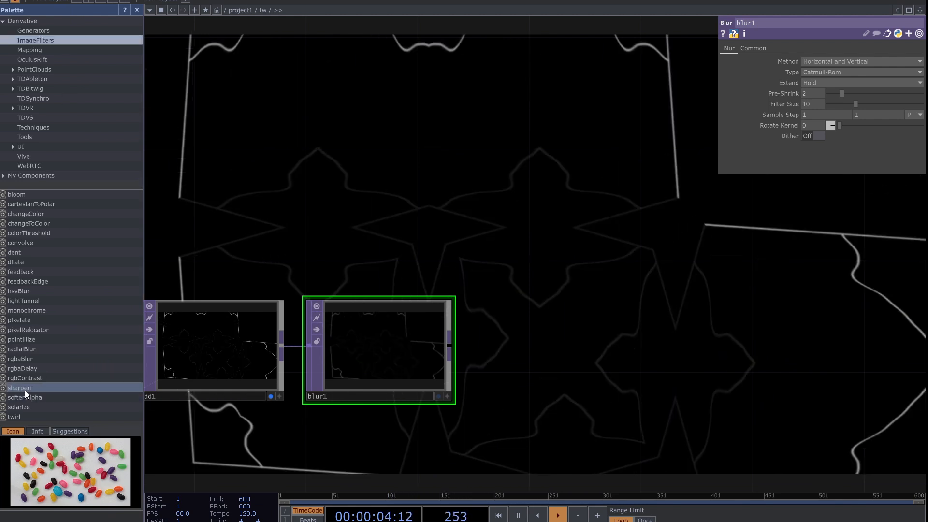
{"action": "left_click_drag", "start_coordinate": [17, 389], "coordinate": [552, 322]}
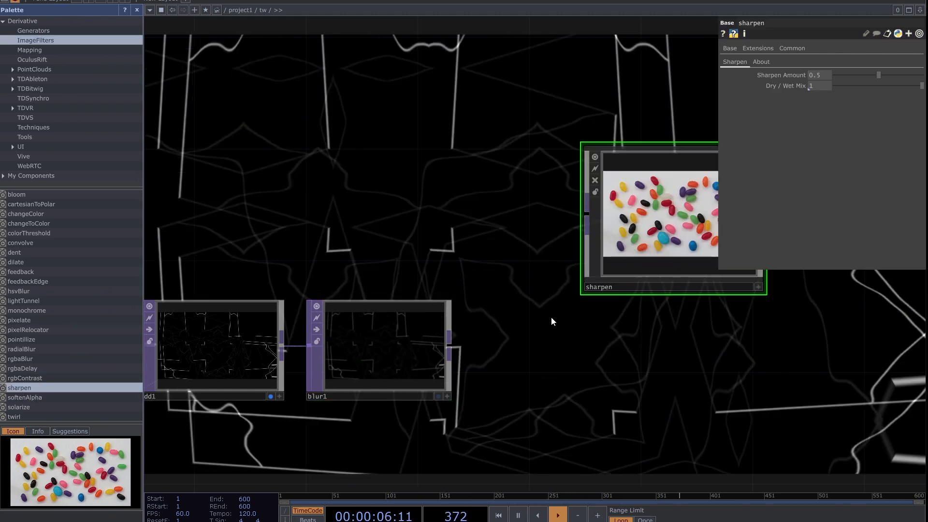
{"action": "left_click_drag", "start_coordinate": [587, 217], "coordinate": [449, 347]}
{"action": "left_click_drag", "start_coordinate": [453, 381], "coordinate": [248, 423]}
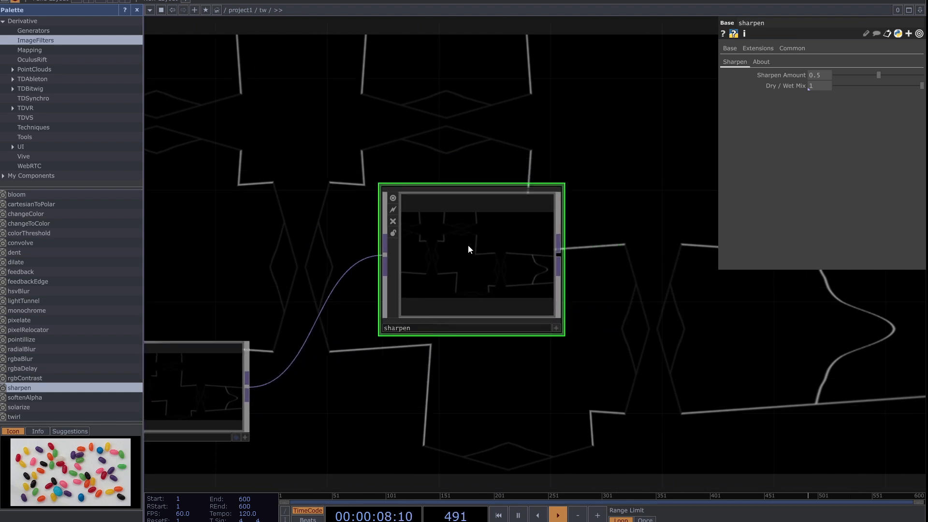
Raise the sharpen component's Sharpen Amount to 1 and inspect its output up close.
{"action": "scroll", "coordinate": [427, 282], "scroll_direction": "up", "scroll_amount": 3}
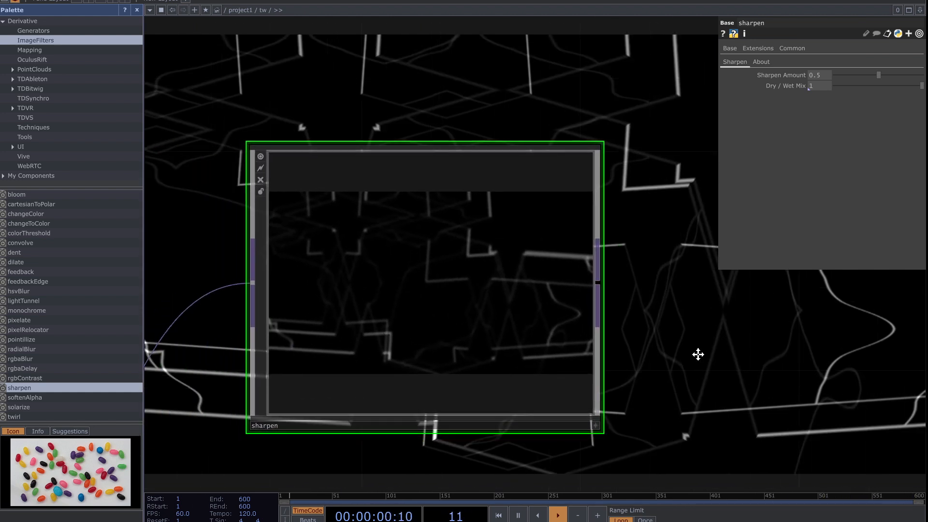
{"action": "left_click_drag", "start_coordinate": [698, 354], "coordinate": [691, 348]}
{"action": "left_click_drag", "start_coordinate": [884, 76], "coordinate": [923, 78]}
{"action": "scroll", "coordinate": [363, 333], "scroll_direction": "up", "scroll_amount": 1}
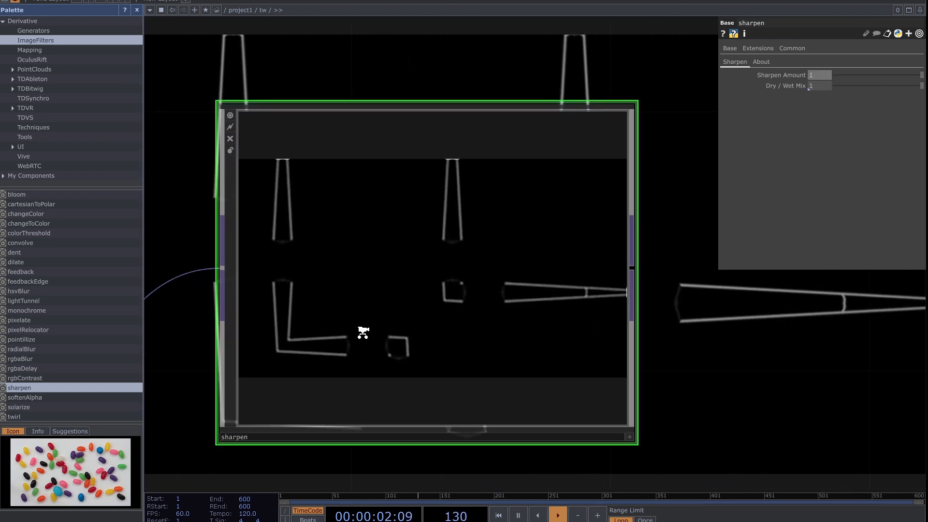
{"action": "scroll", "coordinate": [363, 332], "scroll_direction": "up", "scroll_amount": 2}
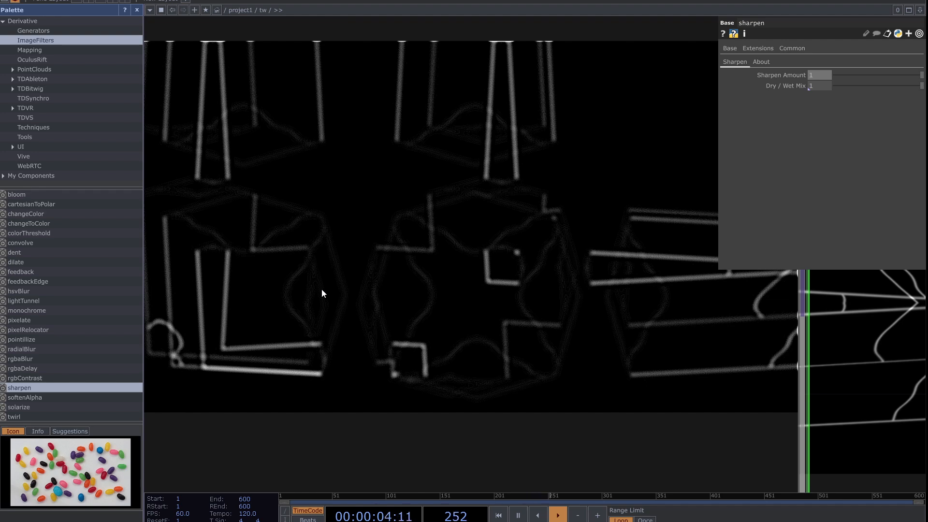
{"action": "scroll", "coordinate": [421, 272], "scroll_direction": "down", "scroll_amount": 5}
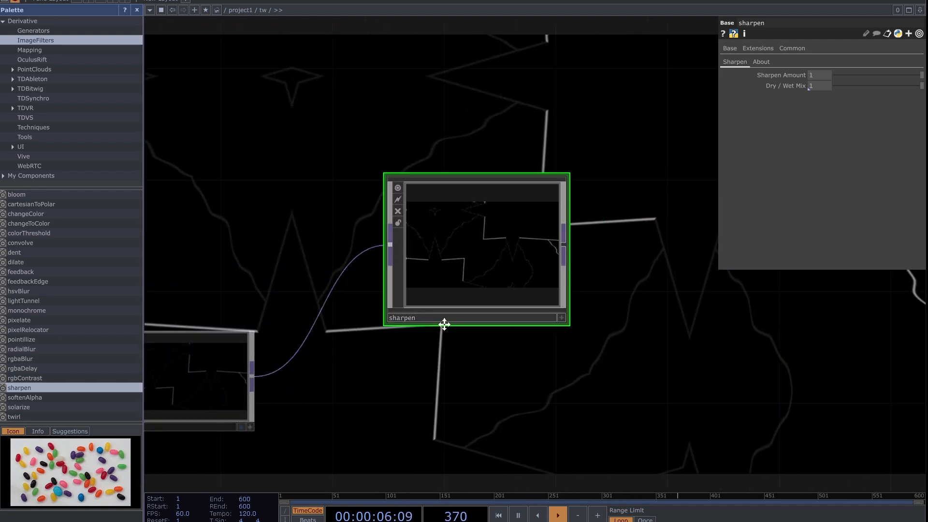
Add an Edge TOP fed by the sharpen component, place it after sharpen, and inspect its output.
{"action": "left_click_drag", "start_coordinate": [444, 325], "coordinate": [506, 287]}
{"action": "left_click_drag", "start_coordinate": [461, 369], "coordinate": [617, 333]}
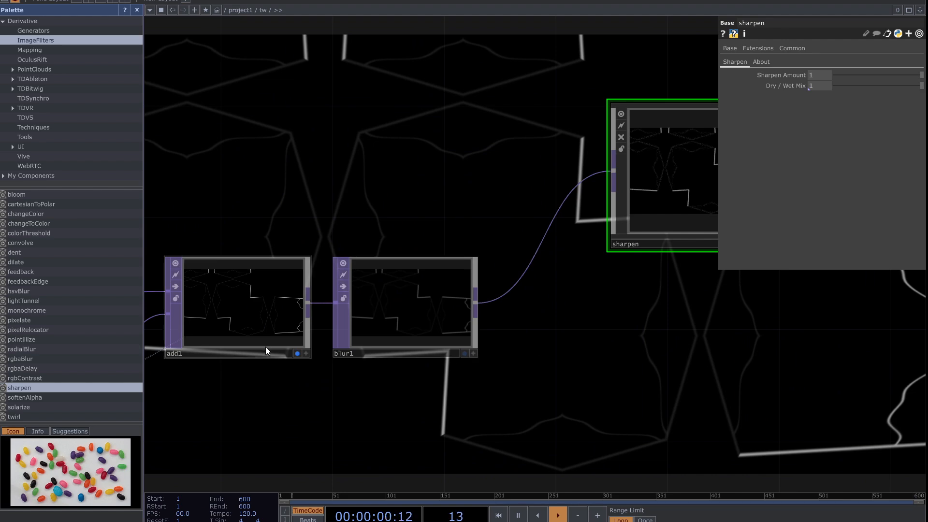
{"action": "left_click_drag", "start_coordinate": [520, 345], "coordinate": [323, 357]}
{"action": "left_click_drag", "start_coordinate": [560, 248], "coordinate": [429, 267]}
{"action": "key", "text": "Tab"}
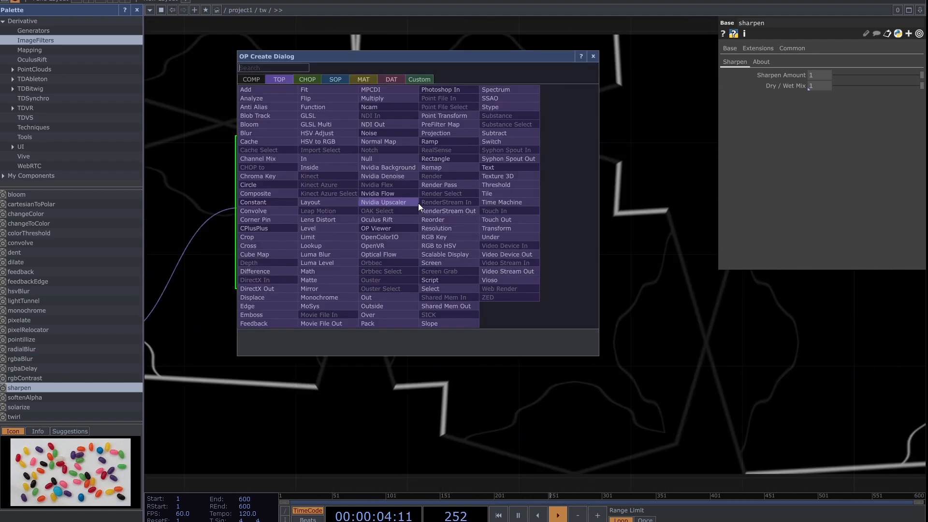
{"action": "left_click", "coordinate": [248, 305]}
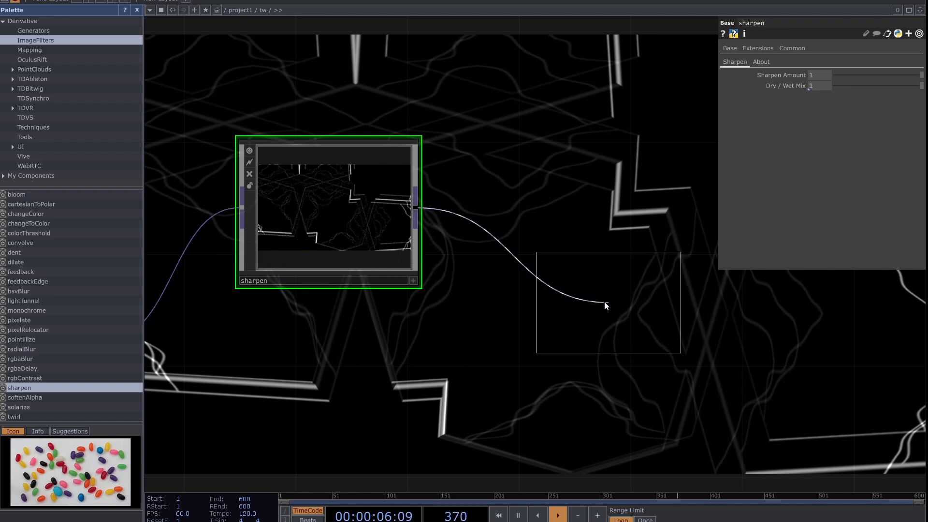
{"action": "left_click", "coordinate": [620, 334]}
{"action": "scroll", "coordinate": [674, 332], "scroll_direction": "up", "scroll_amount": 5}
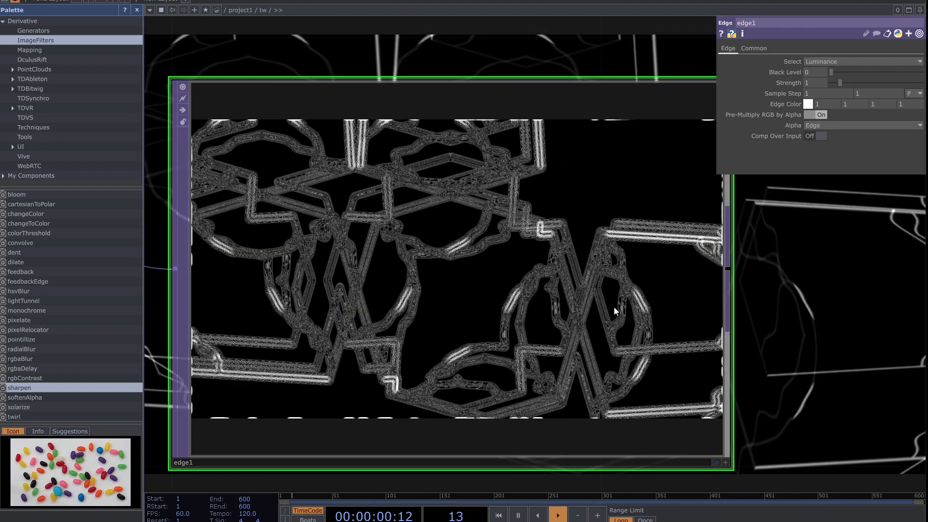
{"action": "scroll", "coordinate": [604, 338], "scroll_direction": "down", "scroll_amount": 10}
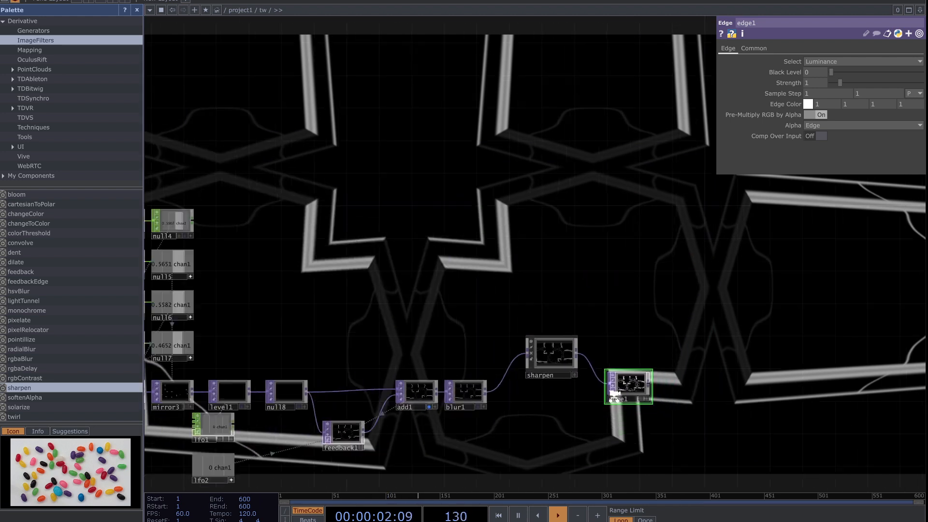
Try a Sharpen Amount of about 0.5 on the sharpen component and check edge1's output up close.
{"action": "scroll", "coordinate": [614, 395], "scroll_direction": "down", "scroll_amount": 2}
{"action": "scroll", "coordinate": [638, 406], "scroll_direction": "up", "scroll_amount": 10}
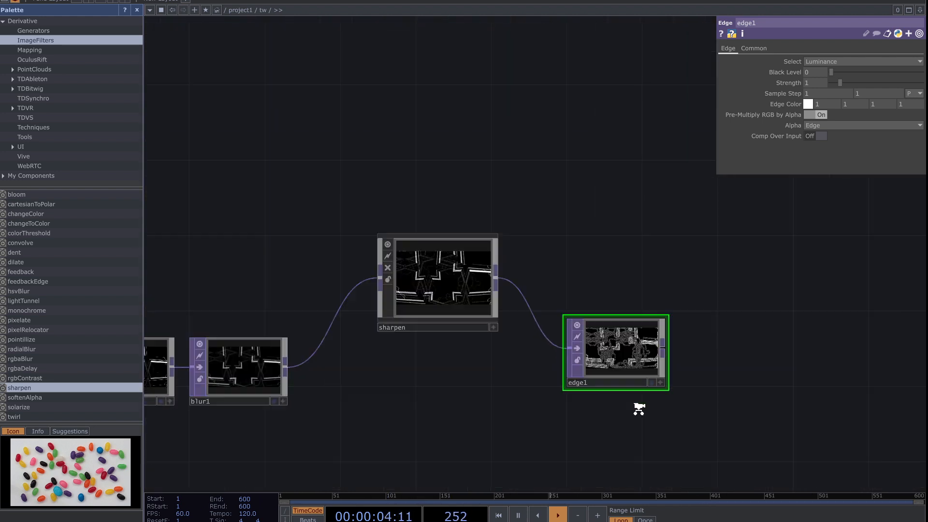
{"action": "left_click", "coordinate": [278, 225]}
{"action": "middle_click_drag", "start_coordinate": [744, 313], "coordinate": [778, 313]}
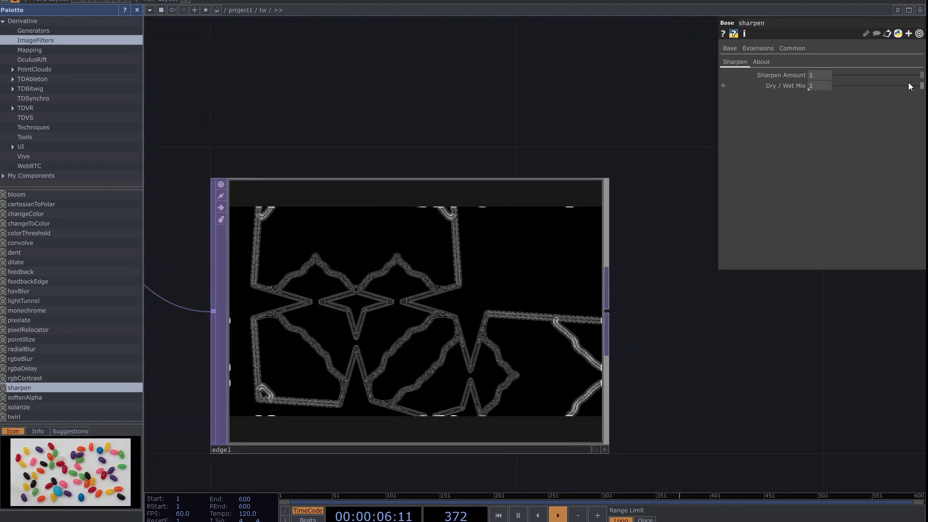
{"action": "left_click", "coordinate": [878, 75]}
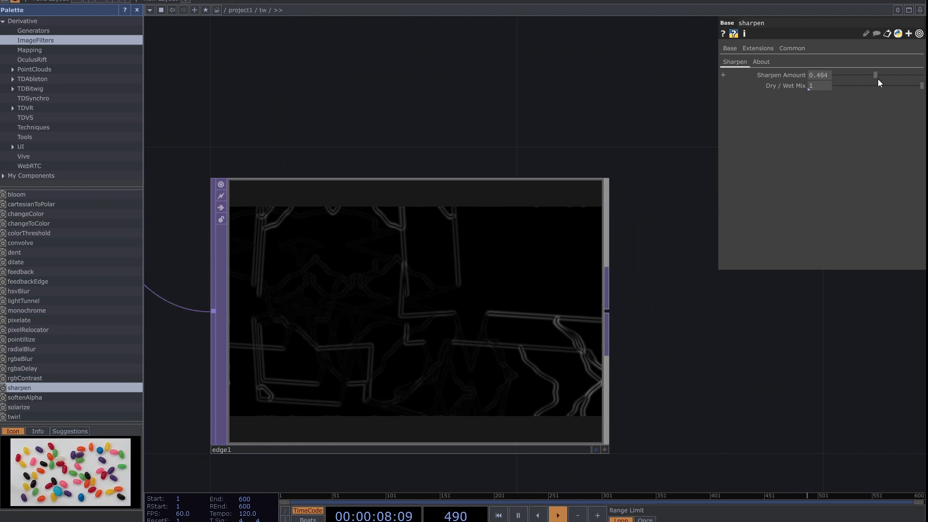
{"action": "scroll", "coordinate": [389, 401], "scroll_direction": "up", "scroll_amount": 5}
{"action": "scroll", "coordinate": [269, 406], "scroll_direction": "down", "scroll_amount": 3}
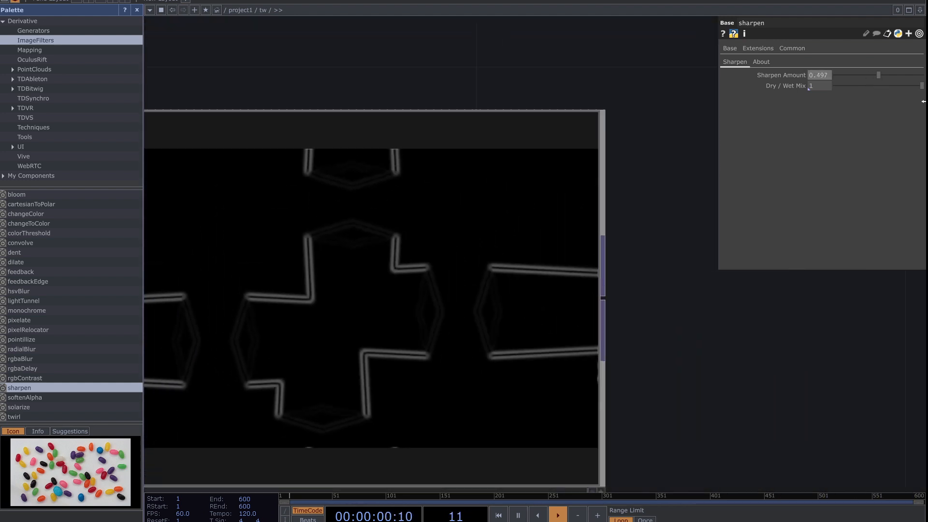
Raise the sharpen component's Sharpen Amount to 0.95 and check the result in edge1.
{"action": "left_click", "coordinate": [902, 75]}
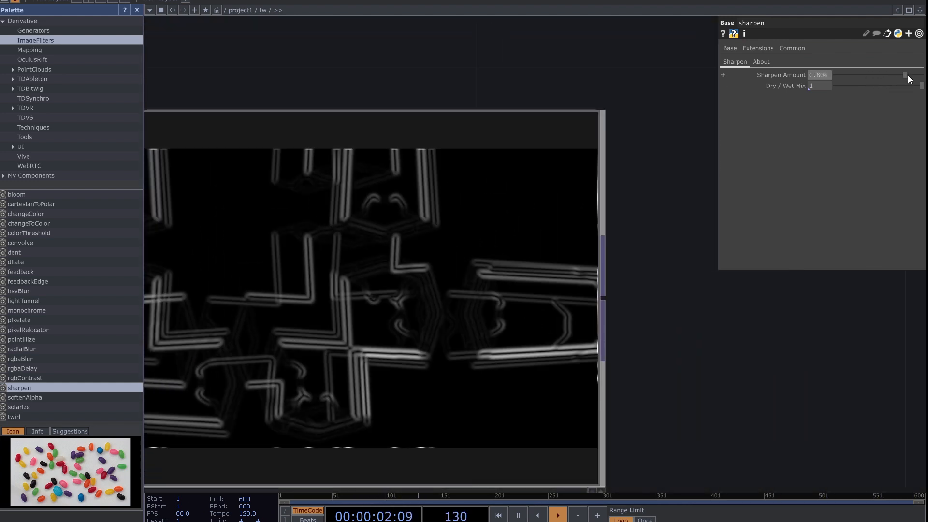
{"action": "left_click", "coordinate": [919, 79]}
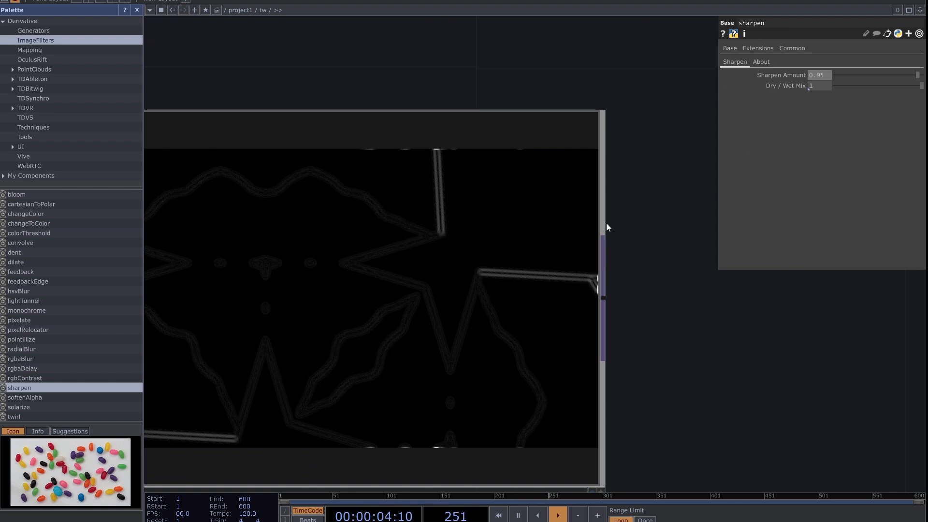
{"action": "left_click_drag", "start_coordinate": [648, 381], "coordinate": [767, 358]}
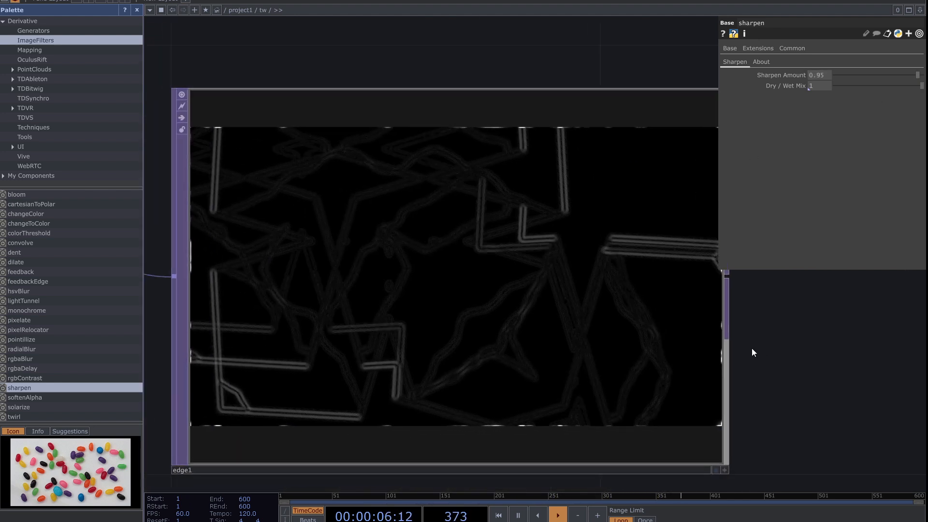
{"action": "scroll", "coordinate": [795, 347], "scroll_direction": "down", "scroll_amount": 2}
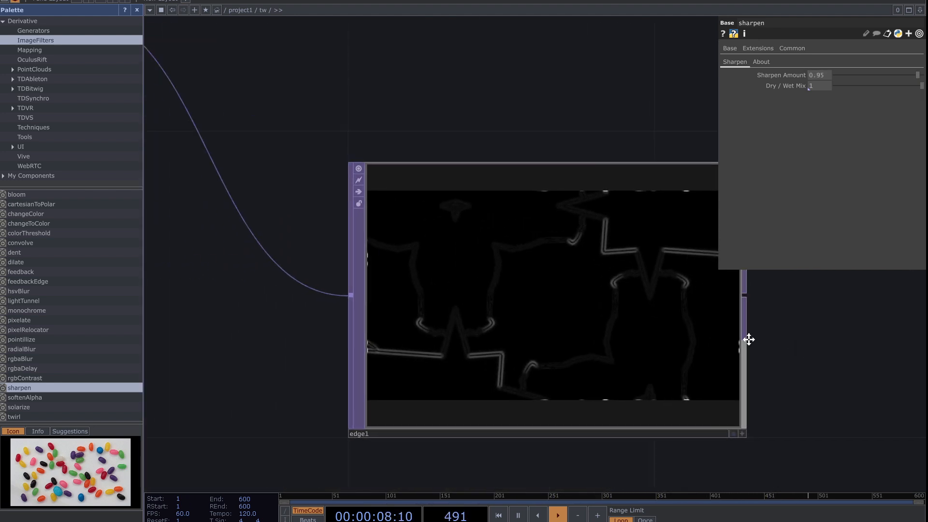
Add a Level TOP fed by edge1 and place it directly after edge1.
{"action": "left_click_drag", "start_coordinate": [746, 338], "coordinate": [399, 290]}
{"action": "scroll", "coordinate": [405, 283], "scroll_direction": "down", "scroll_amount": 3}
{"action": "scroll", "coordinate": [406, 281], "scroll_direction": "down", "scroll_amount": 1}
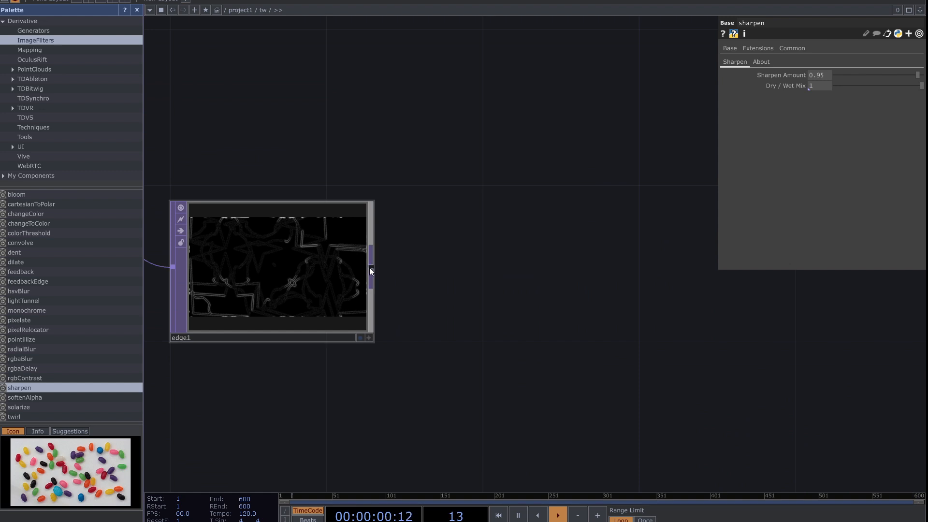
{"action": "right_click", "coordinate": [371, 267]}
{"action": "left_click", "coordinate": [285, 292]}
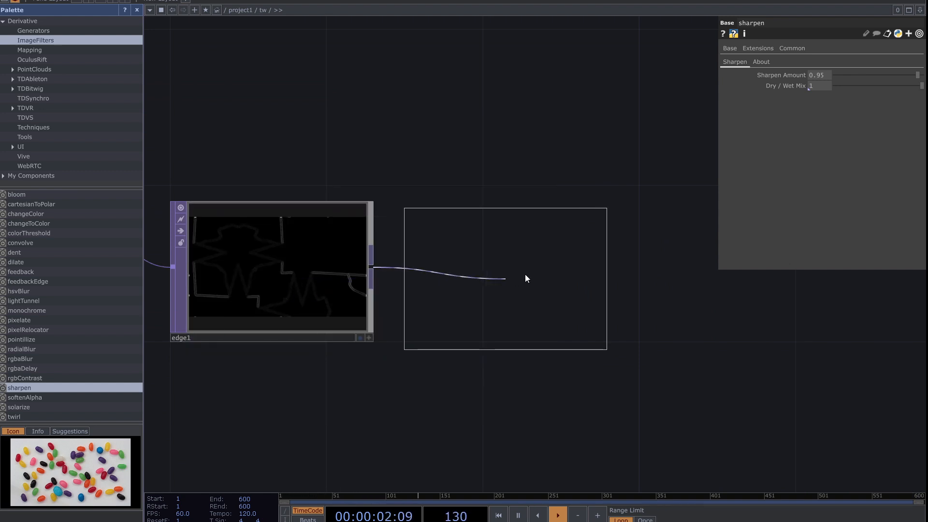
{"action": "left_click", "coordinate": [563, 273]}
Set level2's Gamma 1 to 2.06 and inspect its brightened output up close.
{"action": "left_click_drag", "start_coordinate": [864, 104], "coordinate": [896, 114]}
{"action": "scroll", "coordinate": [647, 281], "scroll_direction": "up", "scroll_amount": 5}
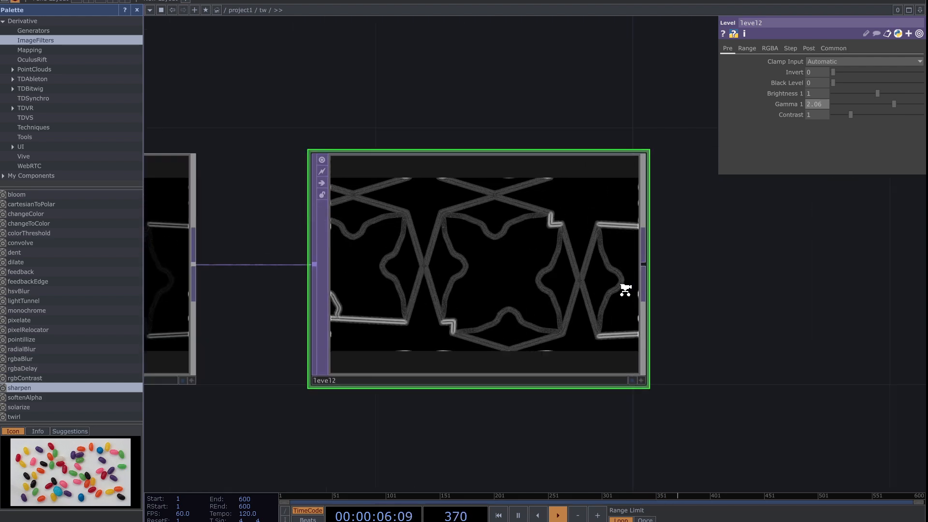
{"action": "left_click_drag", "start_coordinate": [706, 280], "coordinate": [743, 298]}
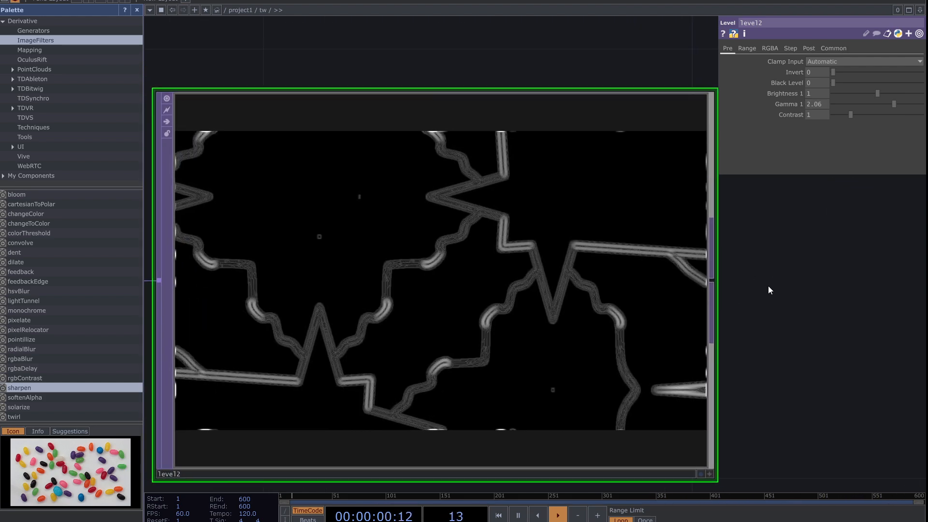
{"action": "scroll", "coordinate": [759, 283], "scroll_direction": "down", "scroll_amount": 5}
{"action": "left_click_drag", "start_coordinate": [758, 281], "coordinate": [467, 294]}
{"action": "scroll", "coordinate": [475, 295], "scroll_direction": "down", "scroll_amount": 5}
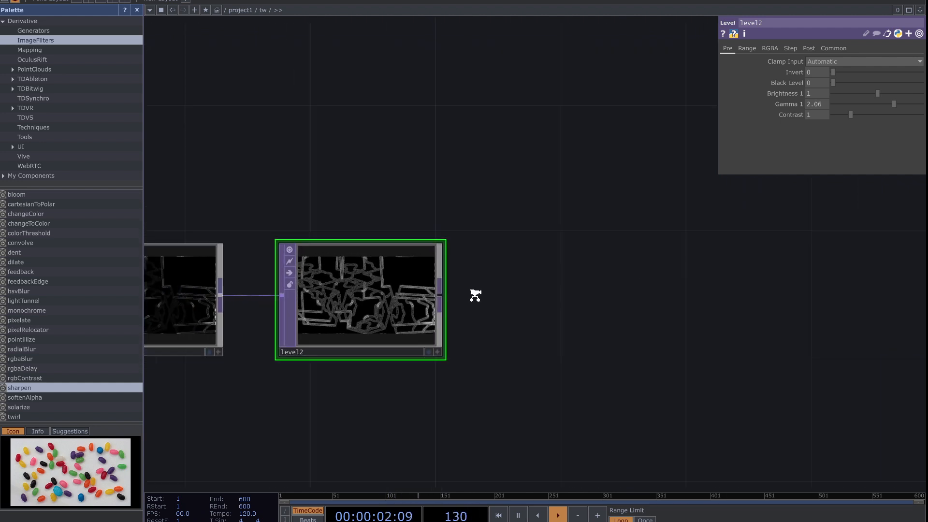
{"action": "left_click_drag", "start_coordinate": [290, 364], "coordinate": [530, 367]}
{"action": "left_click_drag", "start_coordinate": [424, 373], "coordinate": [448, 374]}
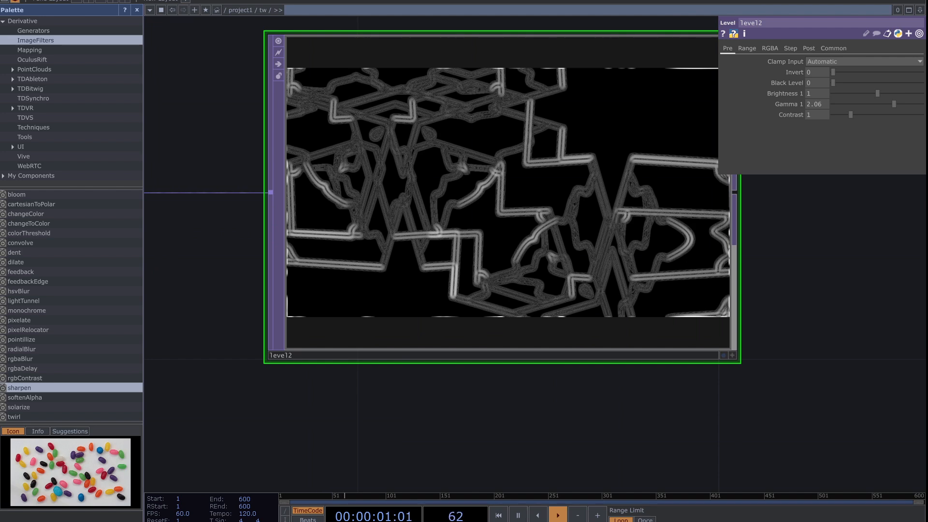
{"action": "left_click_drag", "start_coordinate": [451, 375], "coordinate": [509, 234]}
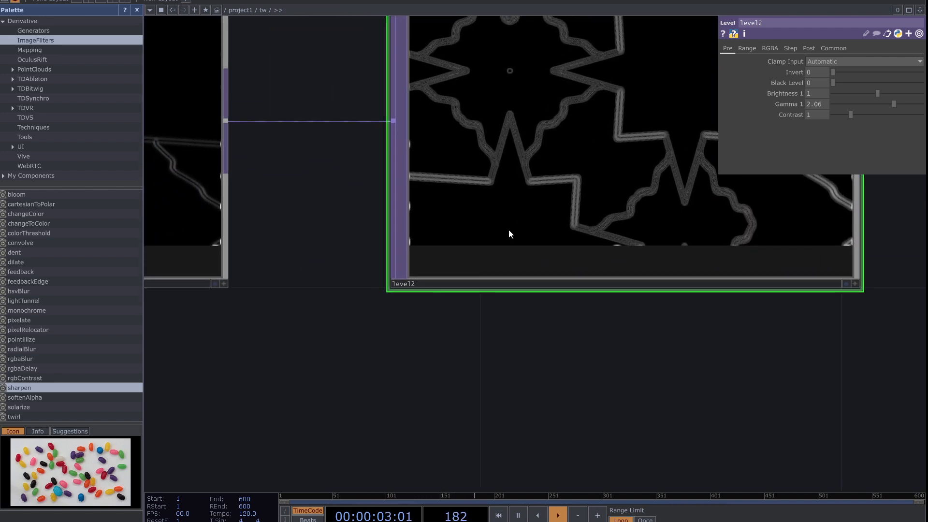
Insert a Level TOP between feedback1 and add1 in the feedback loop.
{"action": "scroll", "coordinate": [509, 234], "scroll_direction": "down", "scroll_amount": 10}
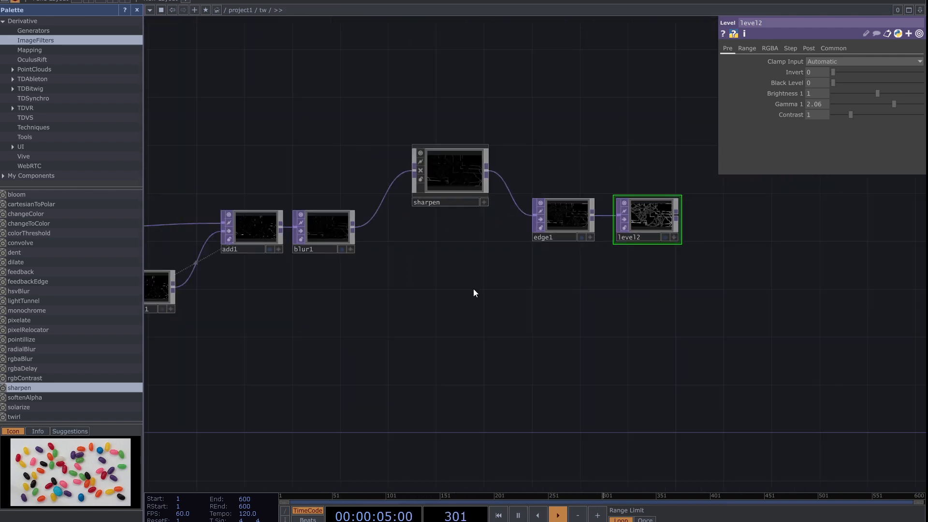
{"action": "left_click_drag", "start_coordinate": [431, 302], "coordinate": [586, 302]}
{"action": "left_click_drag", "start_coordinate": [334, 308], "coordinate": [352, 323]}
{"action": "left_click_drag", "start_coordinate": [326, 300], "coordinate": [265, 323]}
{"action": "scroll", "coordinate": [309, 320], "scroll_direction": "up", "scroll_amount": 3}
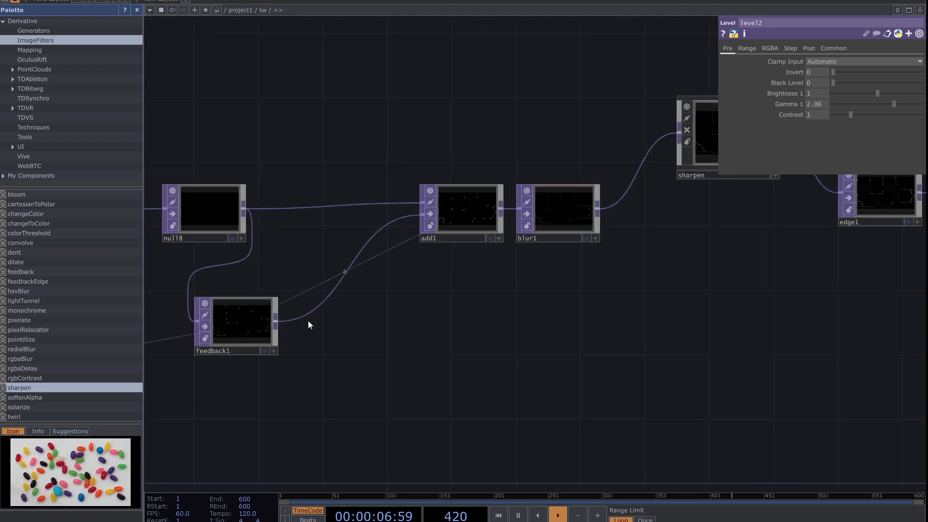
{"action": "right_click", "coordinate": [308, 313]}
{"action": "left_click", "coordinate": [324, 301]}
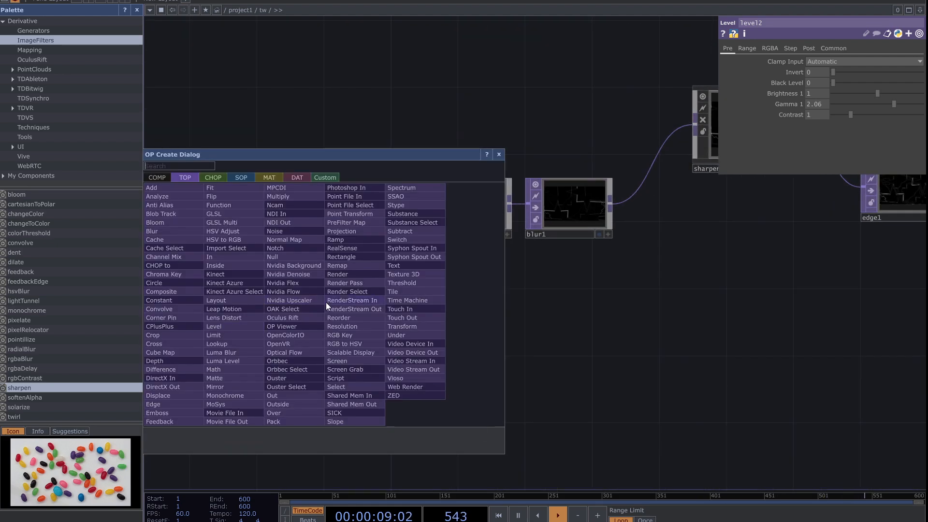
{"action": "left_click", "coordinate": [235, 328]}
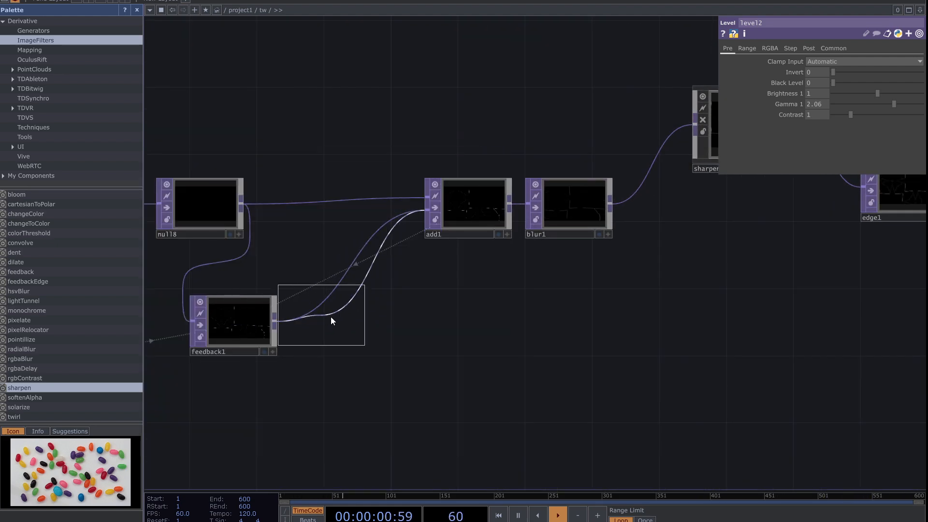
{"action": "left_click", "coordinate": [340, 320]}
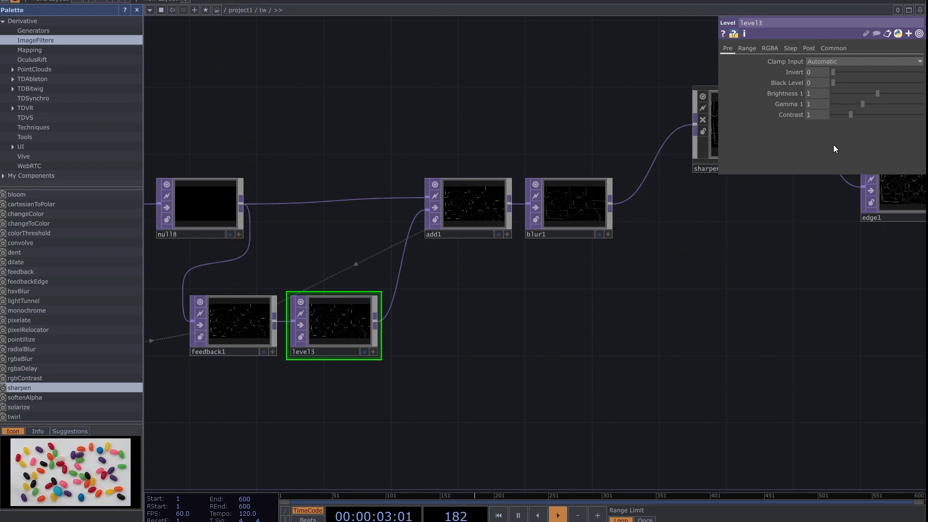
Set level3's Gamma 1 to 3 and check its effect on the sharpen, edge1 and level2 outputs.
{"action": "left_click_drag", "start_coordinate": [863, 104], "coordinate": [904, 106]}
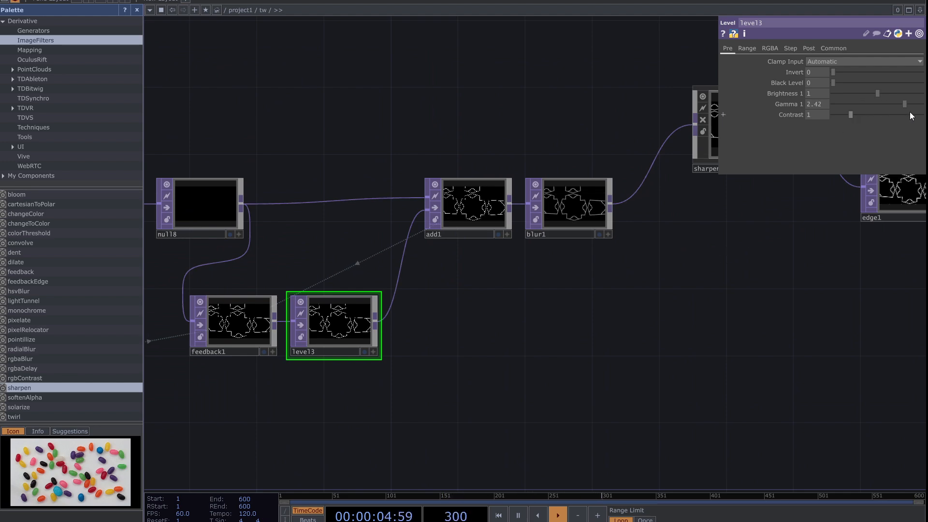
{"action": "left_click_drag", "start_coordinate": [566, 296], "coordinate": [430, 324]}
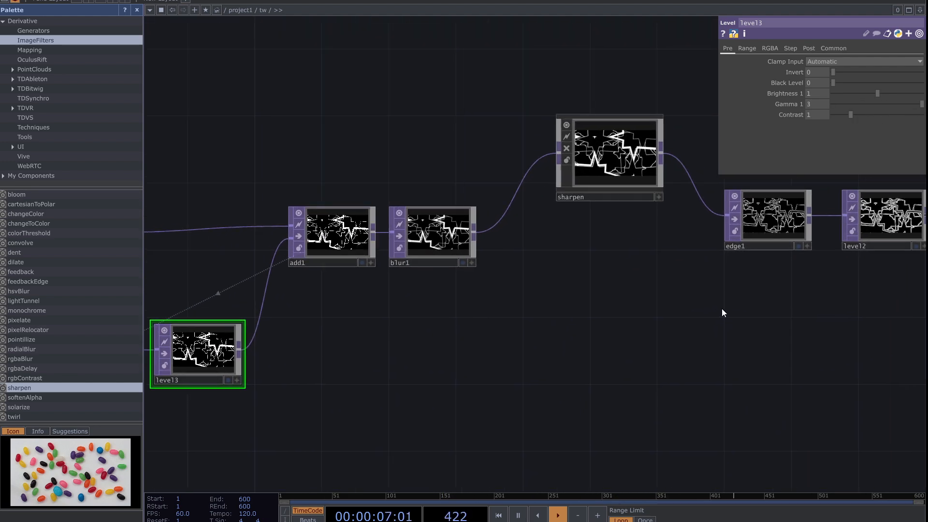
{"action": "left_click_drag", "start_coordinate": [716, 296], "coordinate": [675, 308]}
{"action": "scroll", "coordinate": [647, 155], "scroll_direction": "up", "scroll_amount": 3}
{"action": "left_click_drag", "start_coordinate": [621, 291], "coordinate": [415, 318]}
{"action": "scroll", "coordinate": [543, 305], "scroll_direction": "up", "scroll_amount": 6}
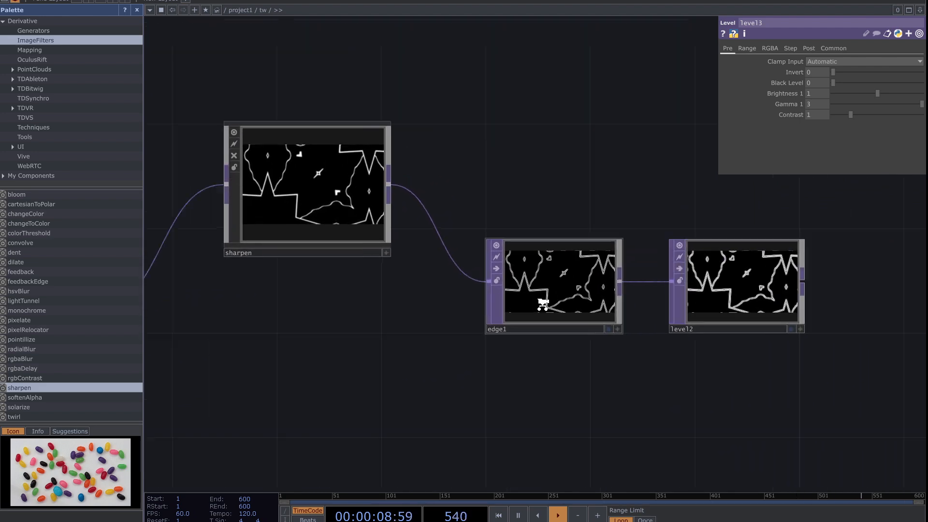
Display level2's output as the network background and review the pattern behind the nodes.
{"action": "scroll", "coordinate": [534, 335], "scroll_direction": "down", "scroll_amount": 3}
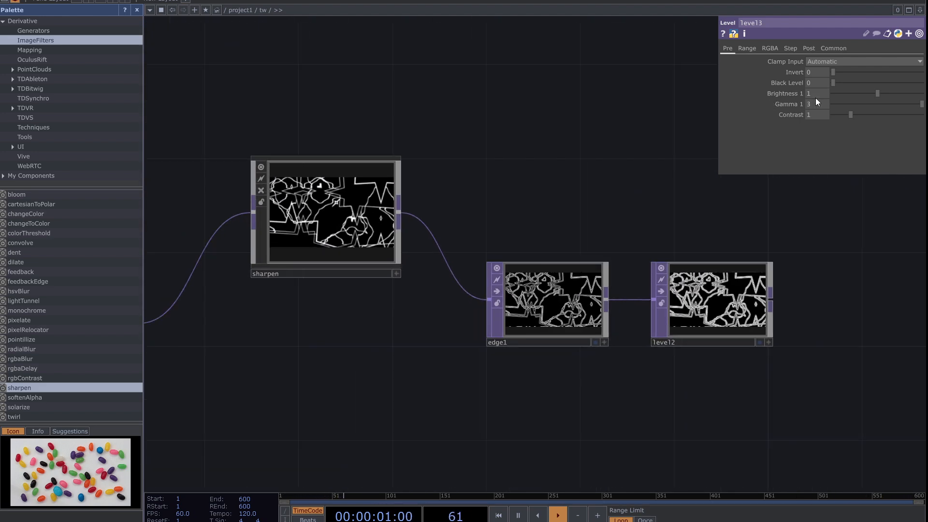
{"action": "scroll", "coordinate": [787, 328], "scroll_direction": "up", "scroll_amount": 3}
{"action": "scroll", "coordinate": [454, 386], "scroll_direction": "down", "scroll_amount": 2}
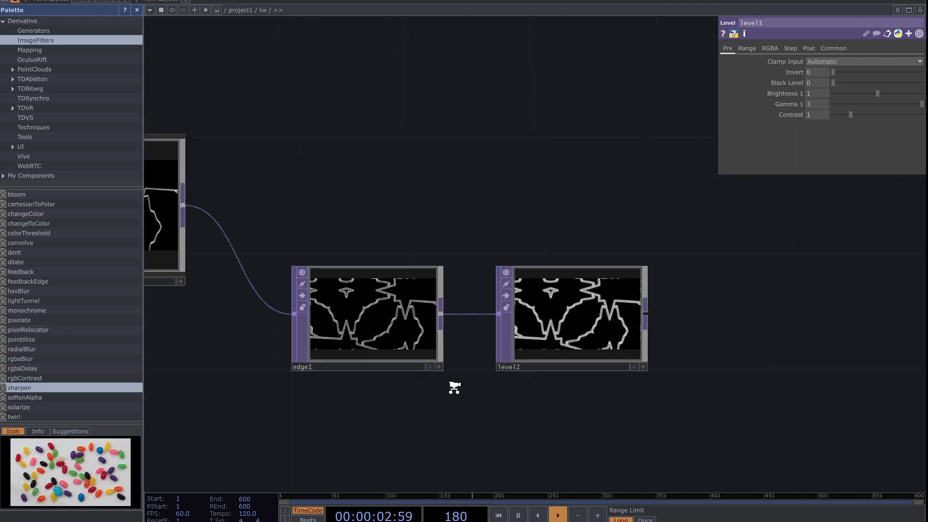
{"action": "scroll", "coordinate": [454, 387], "scroll_direction": "down", "scroll_amount": 2}
{"action": "left_click_drag", "start_coordinate": [389, 407], "coordinate": [414, 387]}
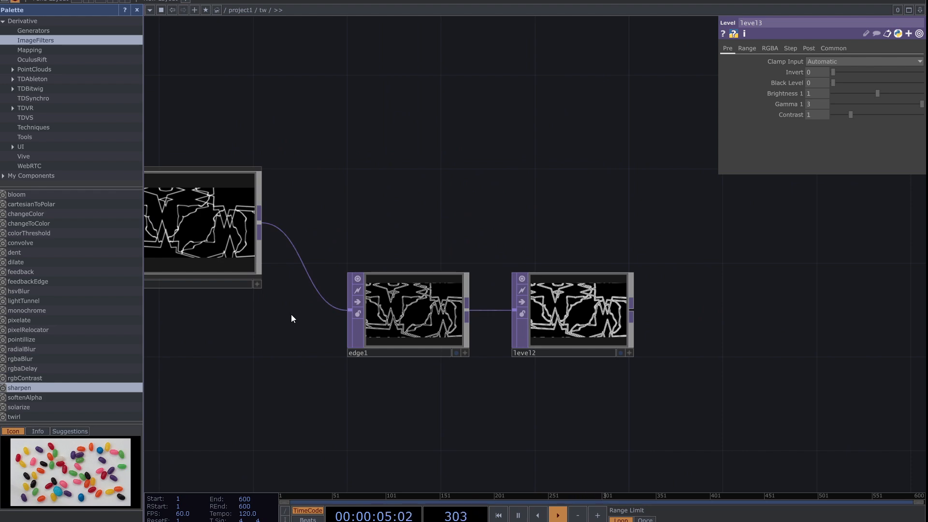
{"action": "left_click_drag", "start_coordinate": [244, 353], "coordinate": [438, 375]}
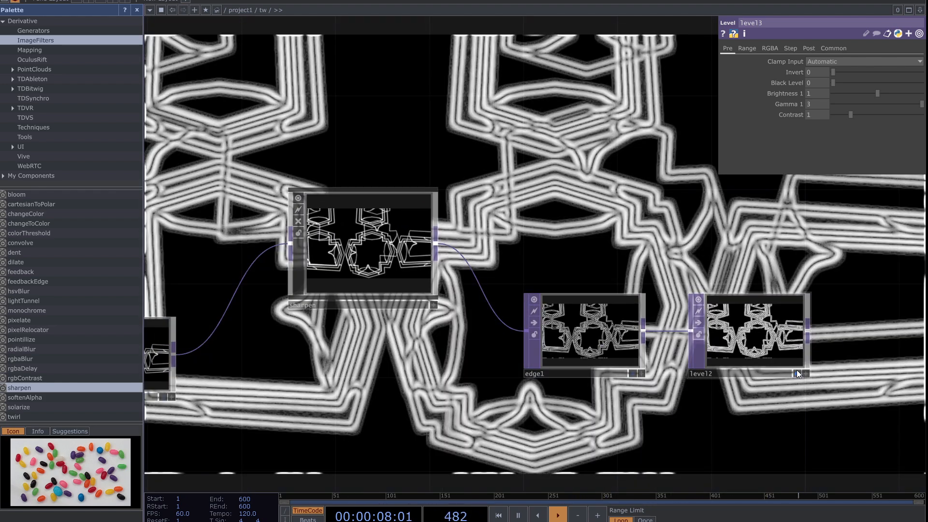
{"action": "left_click", "coordinate": [797, 373]}
{"action": "left_click_drag", "start_coordinate": [536, 189], "coordinate": [544, 207]}
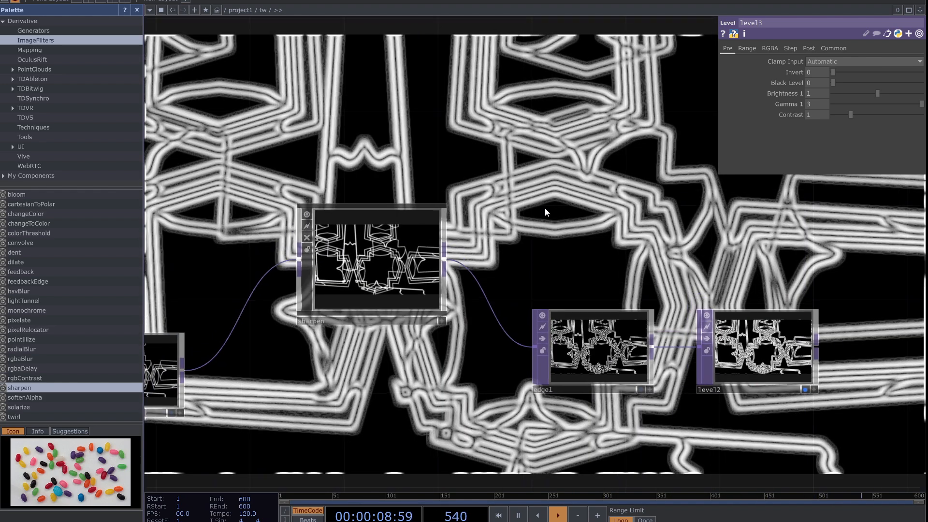
{"action": "scroll", "coordinate": [415, 330], "scroll_direction": "up", "scroll_amount": 2}
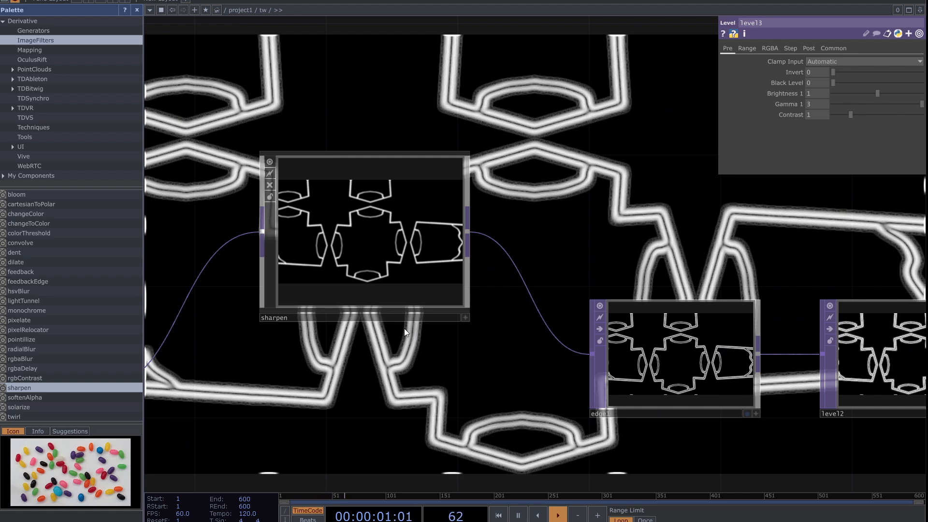
{"action": "scroll", "coordinate": [404, 328], "scroll_direction": "down", "scroll_amount": 3}
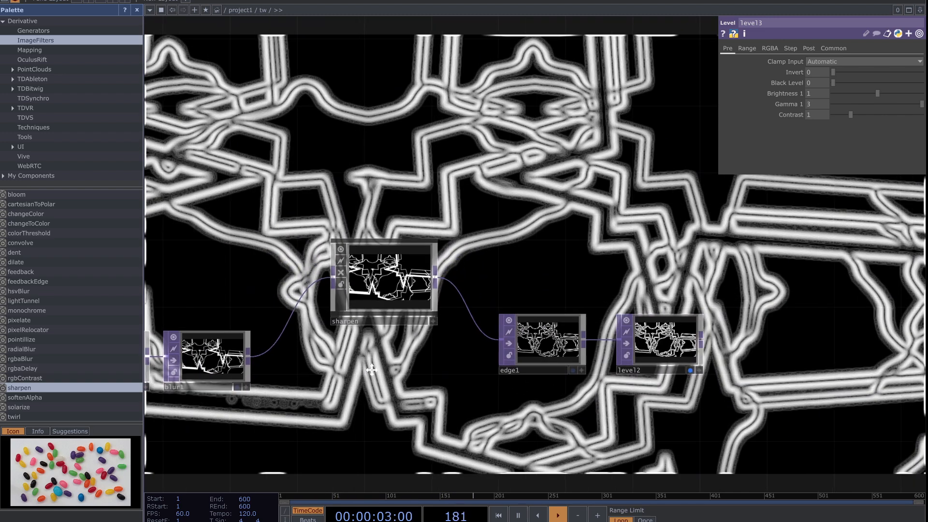
Reduce blur1's Pre-Shrink and Filter Size to 1 each.
{"action": "left_click_drag", "start_coordinate": [371, 370], "coordinate": [563, 323]}
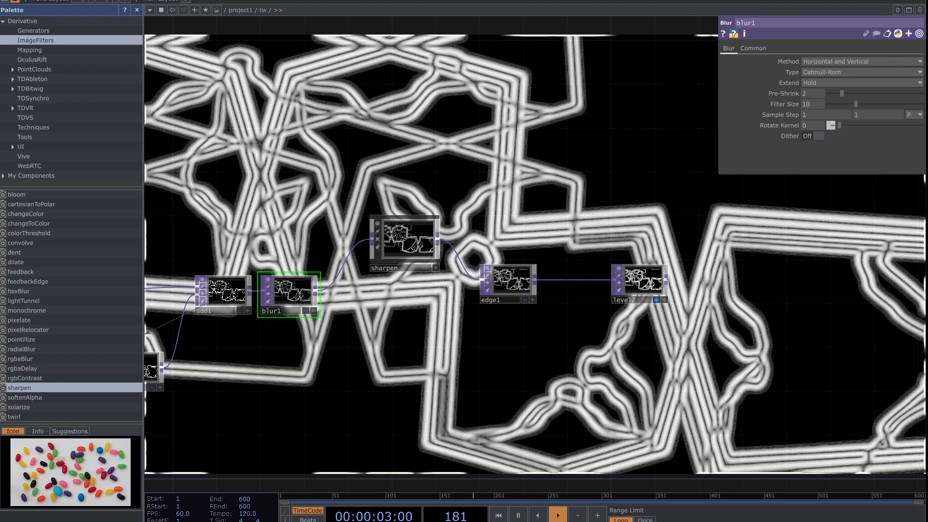
{"action": "left_click_drag", "start_coordinate": [268, 383], "coordinate": [411, 369]}
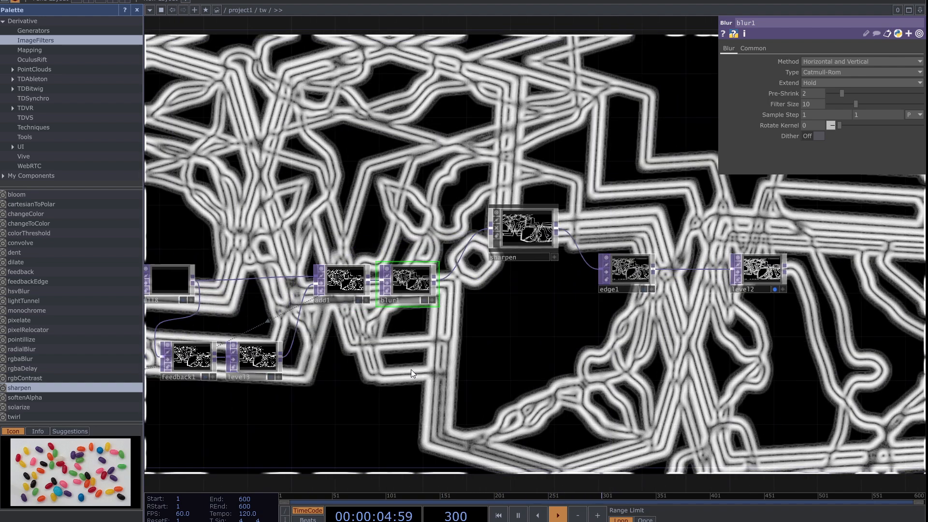
{"action": "scroll", "coordinate": [437, 321], "scroll_direction": "up", "scroll_amount": 2}
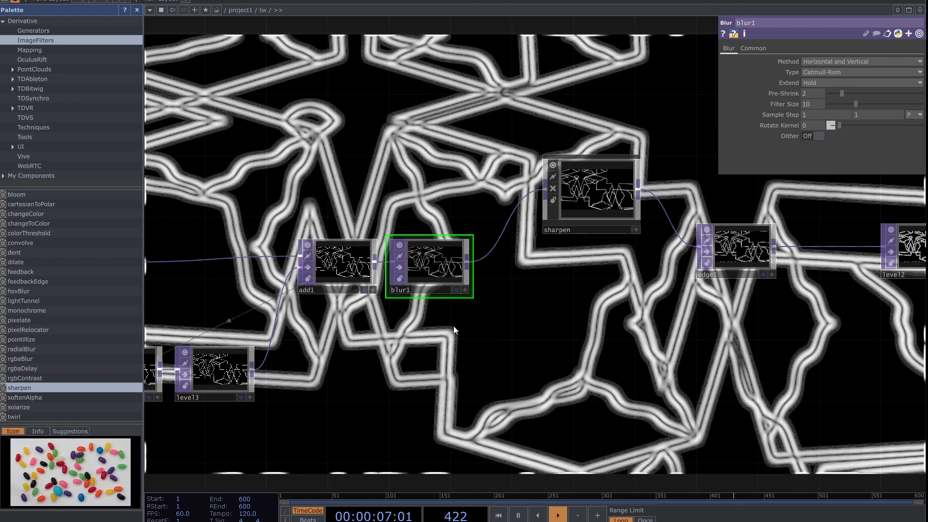
{"action": "left_click_drag", "start_coordinate": [438, 361], "coordinate": [438, 237]}
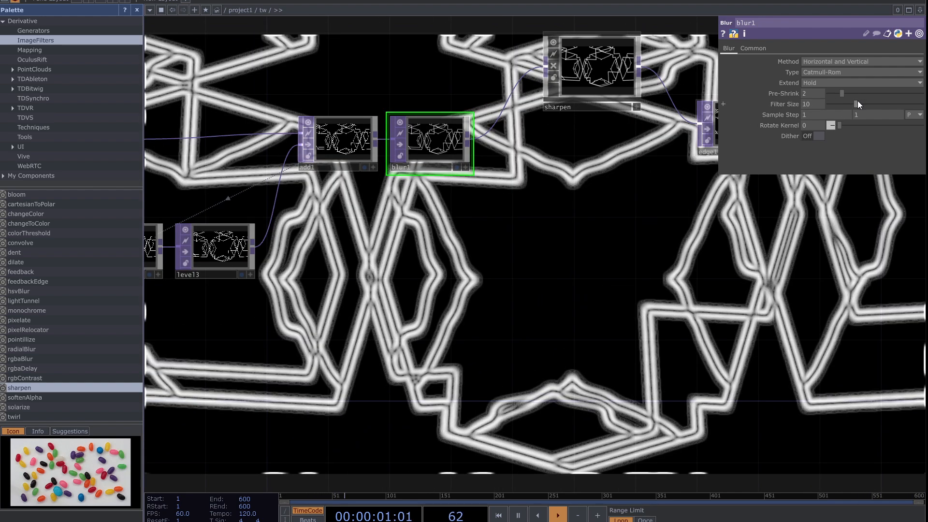
{"action": "left_click_drag", "start_coordinate": [855, 103], "coordinate": [819, 104]}
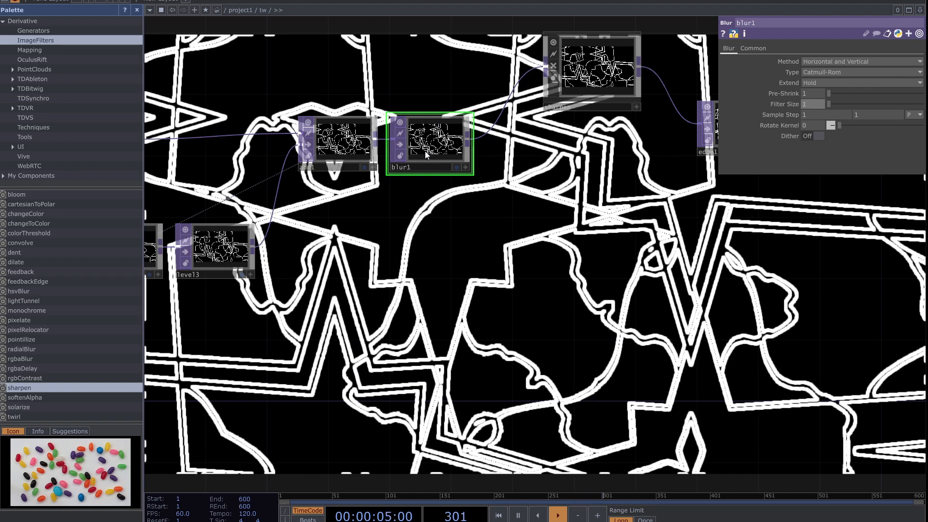
Bypass blur1 and set edge1's Strength to 1.25.
{"action": "left_click", "coordinate": [400, 145]}
{"action": "left_click_drag", "start_coordinate": [700, 229], "coordinate": [539, 280]}
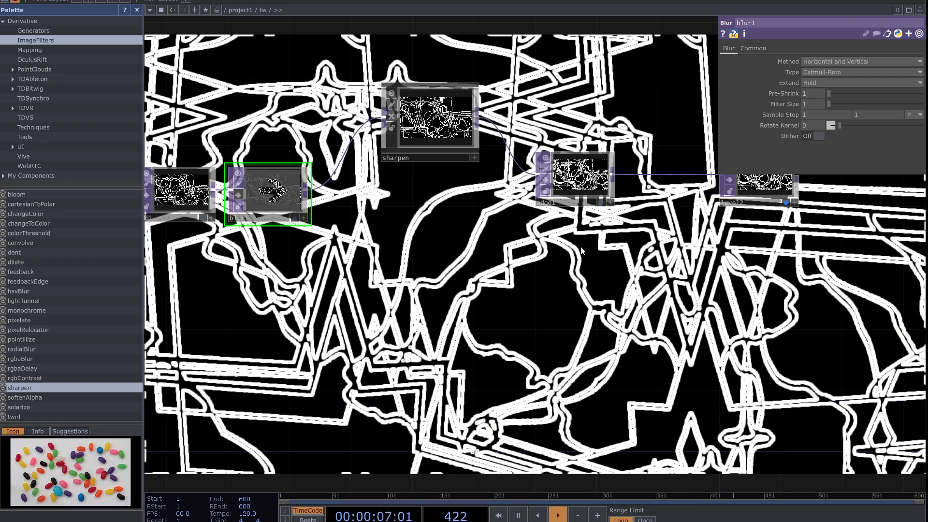
{"action": "left_click", "coordinate": [580, 183]}
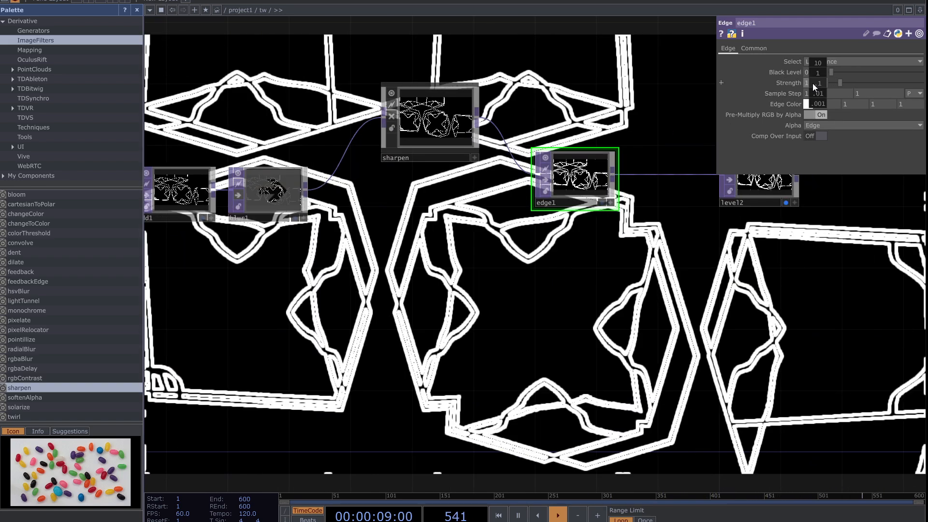
{"action": "mouse_move", "coordinate": [815, 69]}
{"action": "left_mouse_down"}
{"action": "mouse_move", "coordinate": [792, 69]}
{"action": "mouse_move", "coordinate": [817, 72]}
{"action": "mouse_move", "coordinate": [818, 84]}
{"action": "left_mouse_up"}
Move sharpen and blur1 higher above the main chain and wire add1's output directly into edge1.
{"action": "left_click_drag", "start_coordinate": [627, 285], "coordinate": [429, 381]}
{"action": "scroll", "coordinate": [539, 273], "scroll_direction": "up", "scroll_amount": 10}
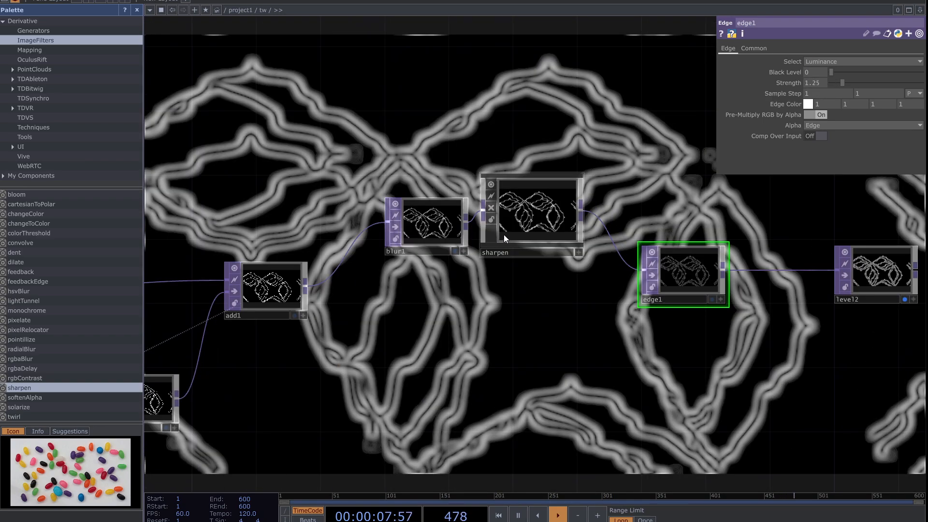
{"action": "left_click_drag", "start_coordinate": [504, 234], "coordinate": [506, 186]}
{"action": "left_click_drag", "start_coordinate": [433, 227], "coordinate": [433, 178]}
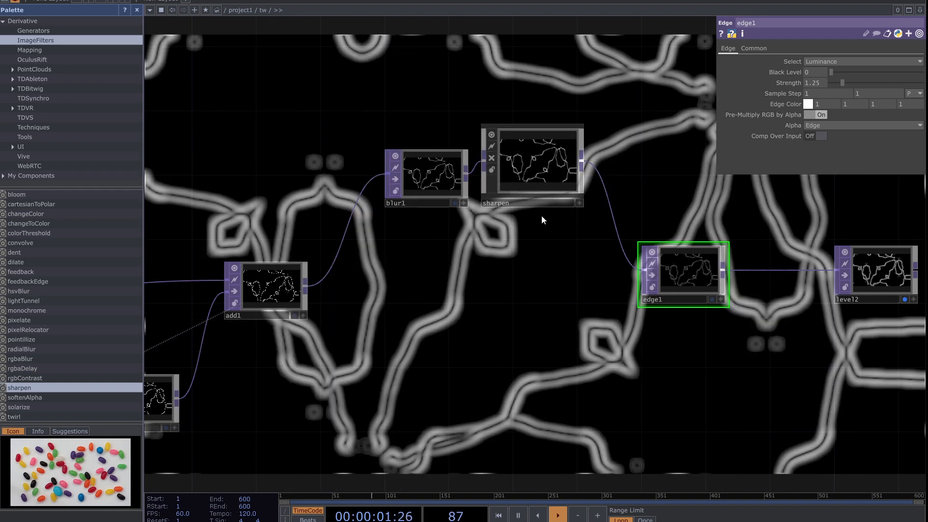
{"action": "right_click_drag", "start_coordinate": [541, 216], "coordinate": [437, 191]}
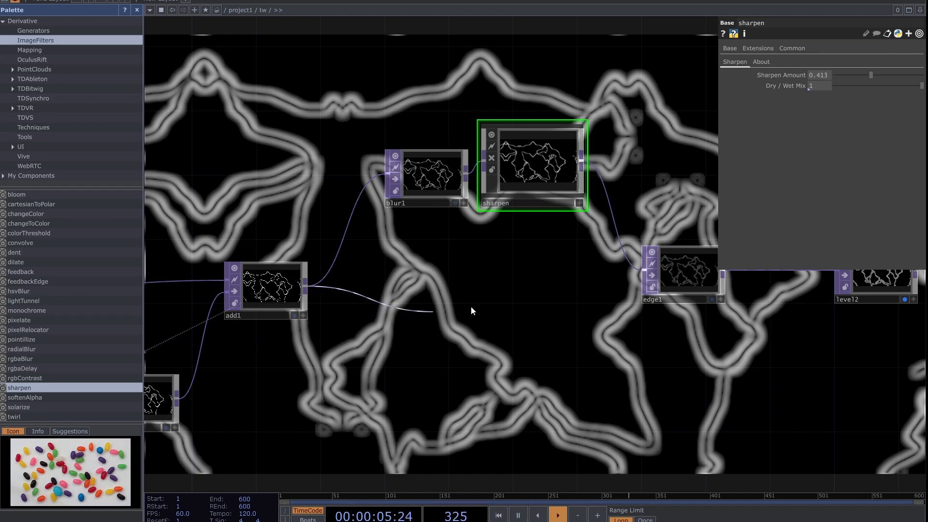
{"action": "left_click", "coordinate": [644, 269]}
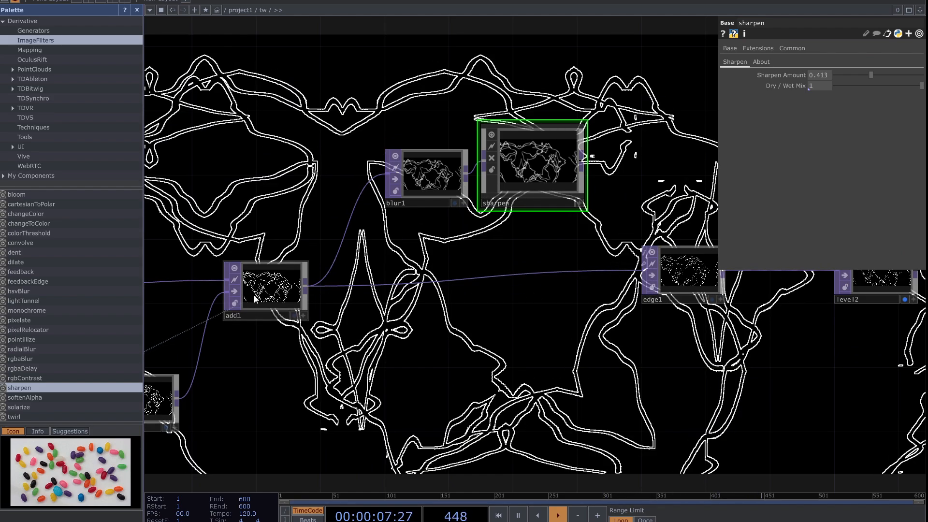
Check add1's image and move edge1 closer to add1, level with it in the chain.
{"action": "scroll", "coordinate": [254, 298], "scroll_direction": "up", "scroll_amount": 5}
{"action": "left_click_drag", "start_coordinate": [325, 378], "coordinate": [385, 393]}
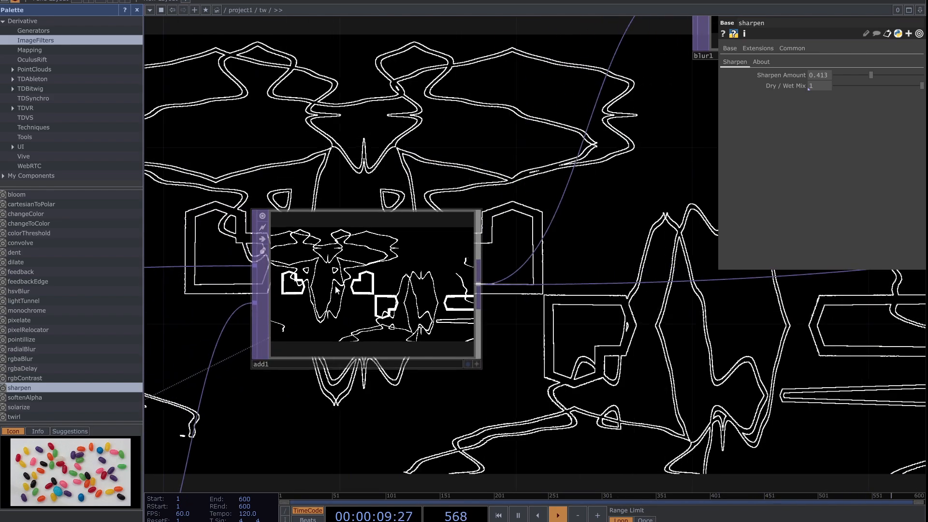
{"action": "scroll", "coordinate": [686, 327], "scroll_direction": "down", "scroll_amount": 5}
{"action": "left_click_drag", "start_coordinate": [746, 348], "coordinate": [436, 372]}
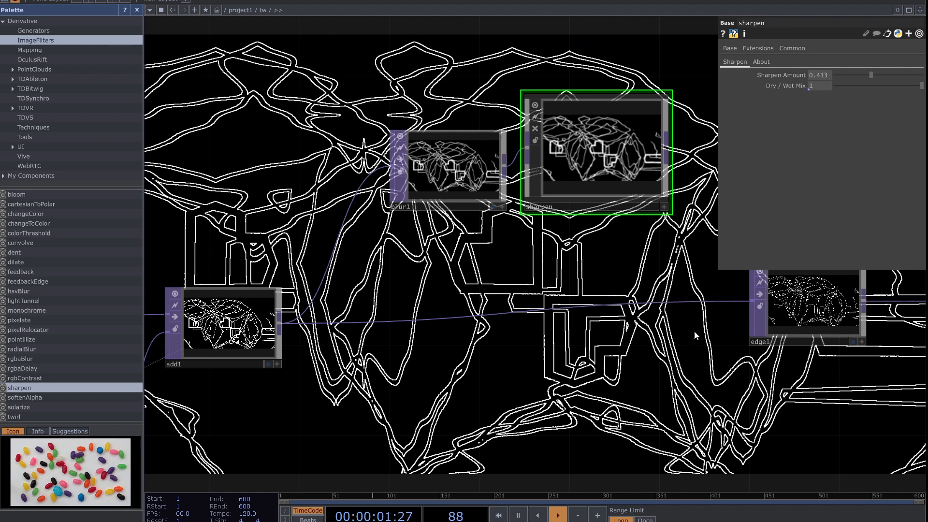
{"action": "left_click_drag", "start_coordinate": [824, 322], "coordinate": [532, 344]}
{"action": "left_click_drag", "start_coordinate": [342, 382], "coordinate": [479, 350]}
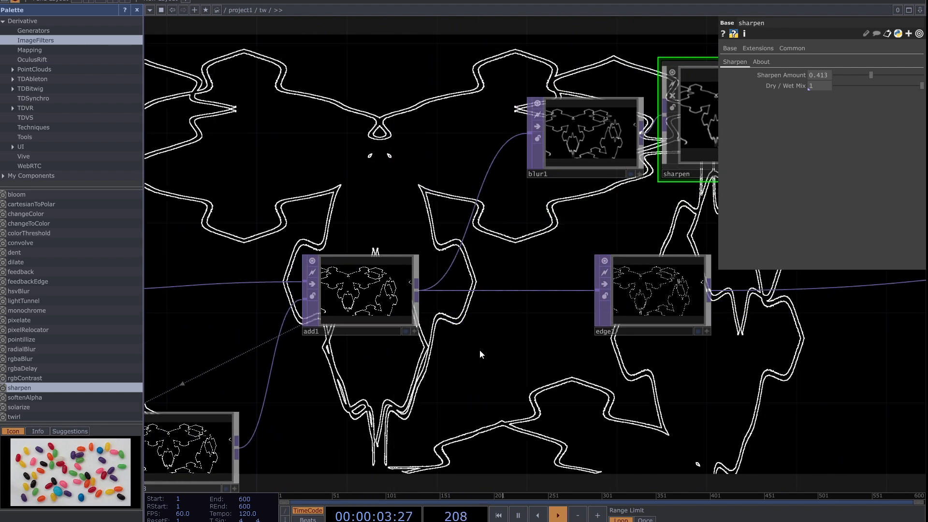
Examine level3's parameters in the feedback loop and trace the network back to the render1 source nodes.
{"action": "left_click_drag", "start_coordinate": [352, 382], "coordinate": [624, 259]}
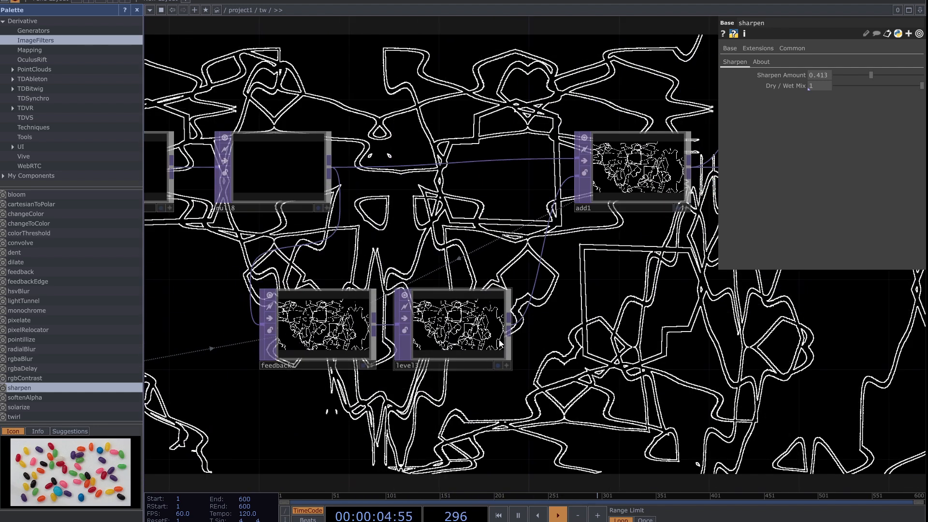
{"action": "left_click", "coordinate": [454, 349]}
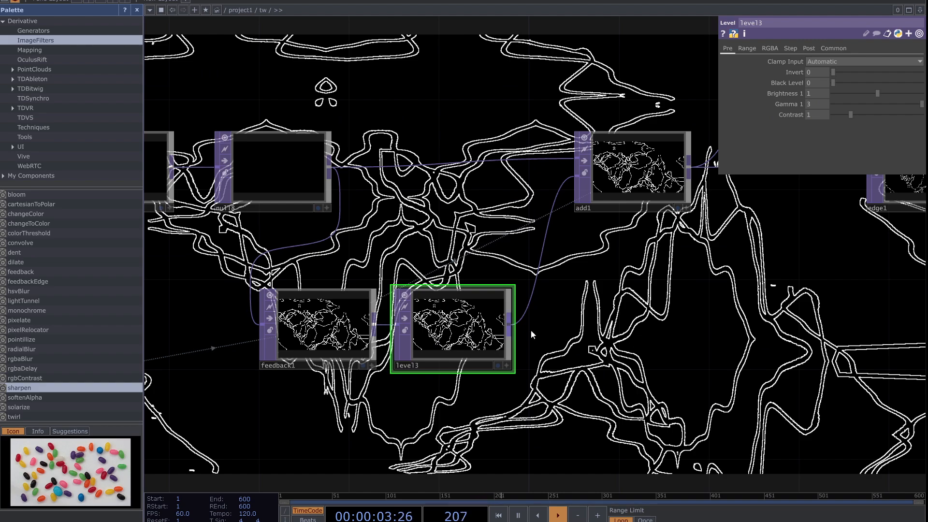
{"action": "left_click_drag", "start_coordinate": [526, 329], "coordinate": [437, 119]}
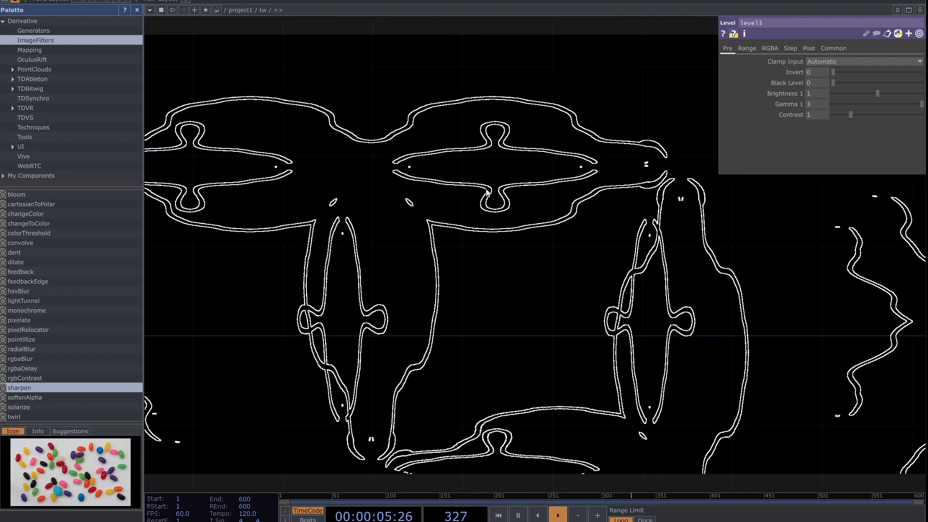
{"action": "scroll", "coordinate": [437, 285], "scroll_direction": "down", "scroll_amount": 10}
{"action": "left_click_drag", "start_coordinate": [344, 285], "coordinate": [567, 312]}
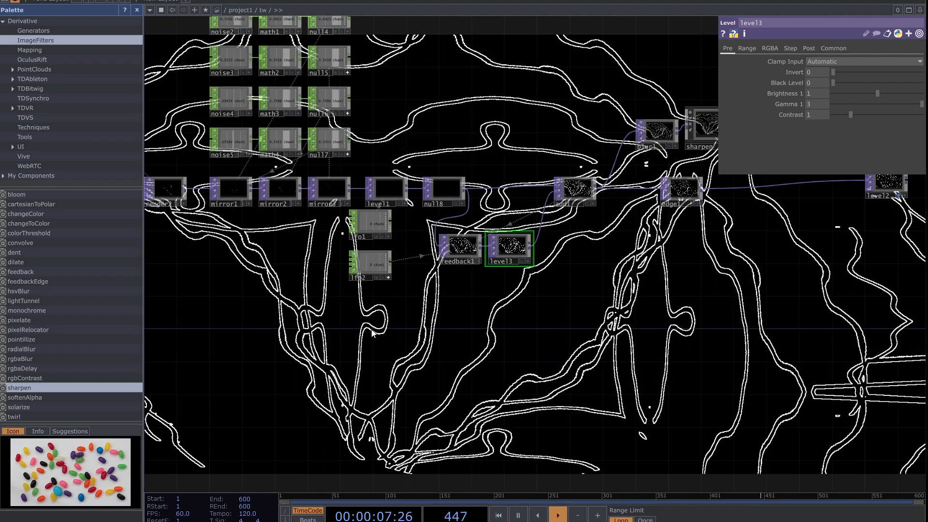
{"action": "left_click_drag", "start_coordinate": [372, 333], "coordinate": [556, 336]}
{"action": "left_click_drag", "start_coordinate": [330, 293], "coordinate": [491, 315]}
{"action": "left_click_drag", "start_coordinate": [362, 340], "coordinate": [586, 308]}
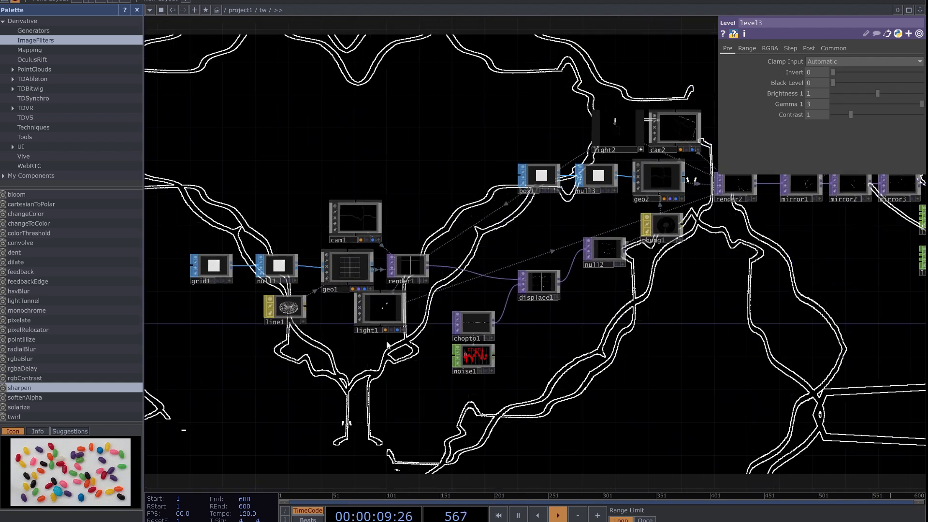
Activate light1's node viewer, rotate the view inside it and inspect the surrounding render and displace nodes.
{"action": "scroll", "coordinate": [387, 344], "scroll_direction": "up", "scroll_amount": 3}
{"action": "left_click", "coordinate": [415, 324]}
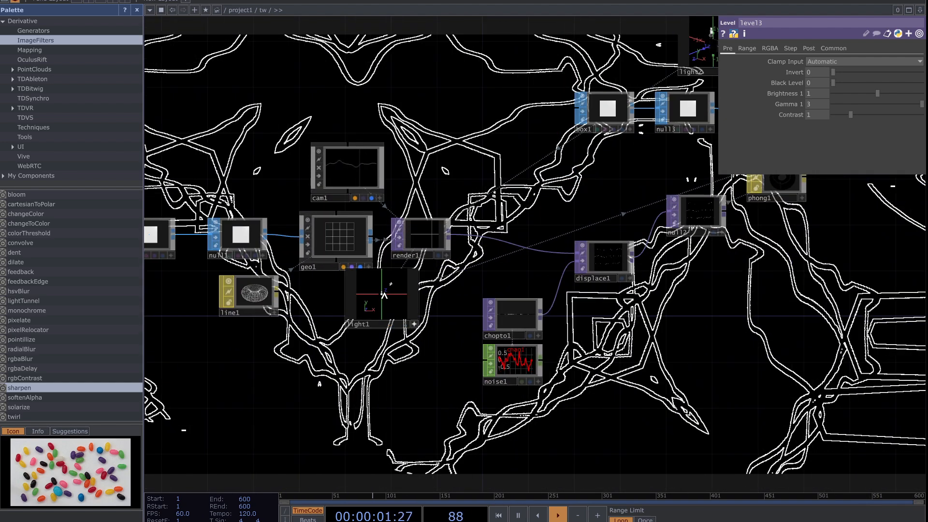
{"action": "left_click_drag", "start_coordinate": [384, 295], "coordinate": [374, 296]}
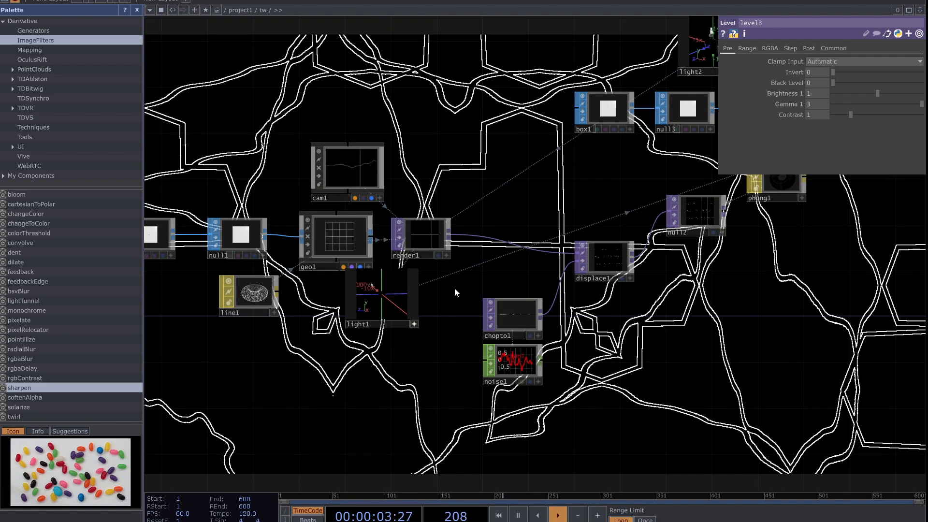
{"action": "scroll", "coordinate": [448, 291], "scroll_direction": "up", "scroll_amount": 3}
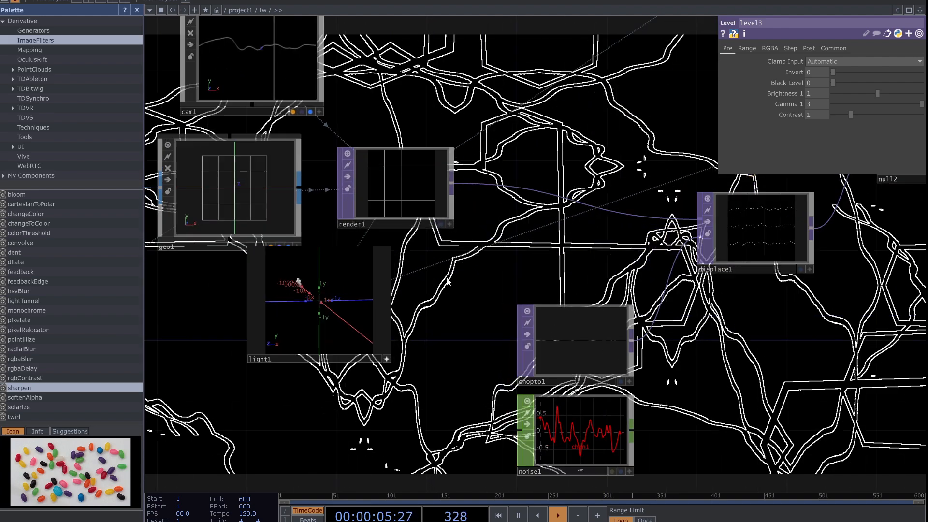
{"action": "scroll", "coordinate": [530, 261], "scroll_direction": "down", "scroll_amount": 1}
{"action": "left_click_drag", "start_coordinate": [459, 294], "coordinate": [414, 311]}
{"action": "scroll", "coordinate": [414, 314], "scroll_direction": "down", "scroll_amount": 2}
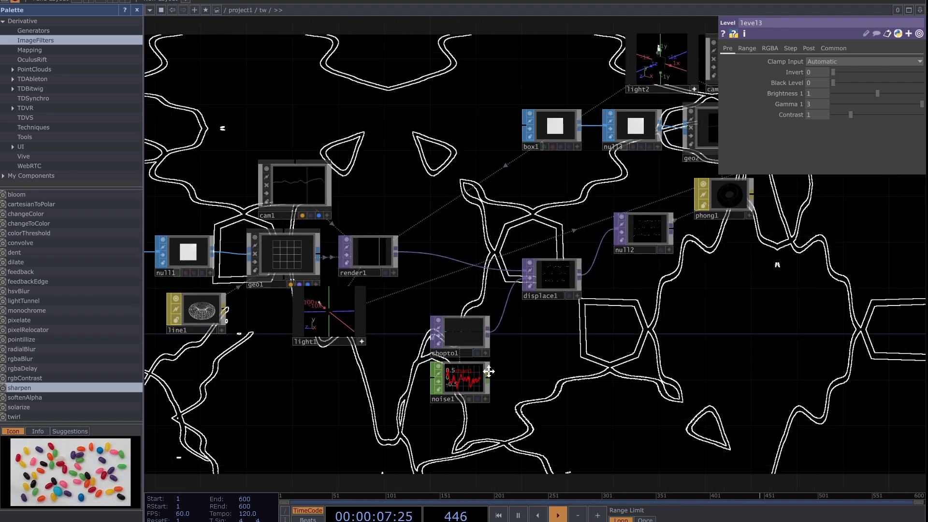
Rotate the view inside light2's node viewer beside cam2 and check the resulting pattern.
{"action": "left_click_drag", "start_coordinate": [489, 370], "coordinate": [325, 410]}
{"action": "left_click_drag", "start_coordinate": [549, 282], "coordinate": [324, 369]}
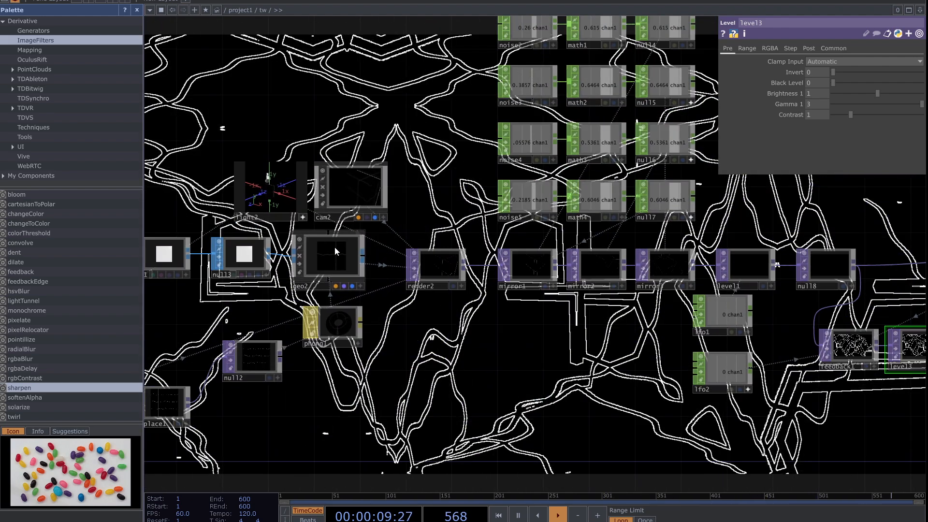
{"action": "left_click_drag", "start_coordinate": [431, 242], "coordinate": [490, 332]}
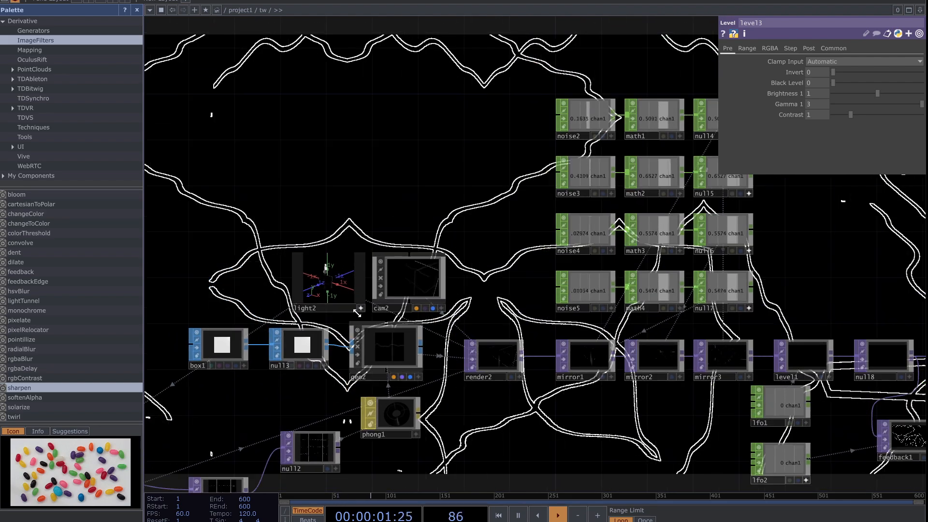
{"action": "left_click_drag", "start_coordinate": [349, 291], "coordinate": [330, 282]}
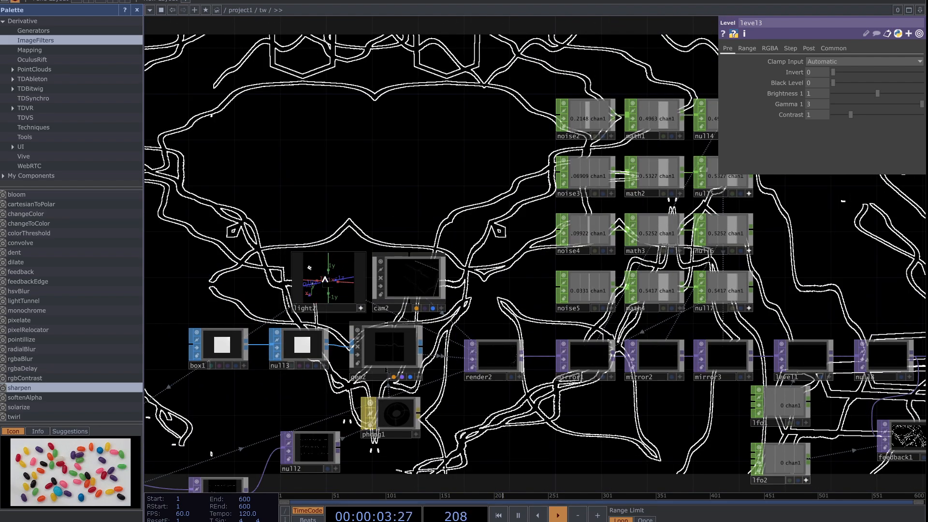
{"action": "left_click_drag", "start_coordinate": [431, 208], "coordinate": [460, 234]}
{"action": "left_click_drag", "start_coordinate": [373, 311], "coordinate": [349, 307]}
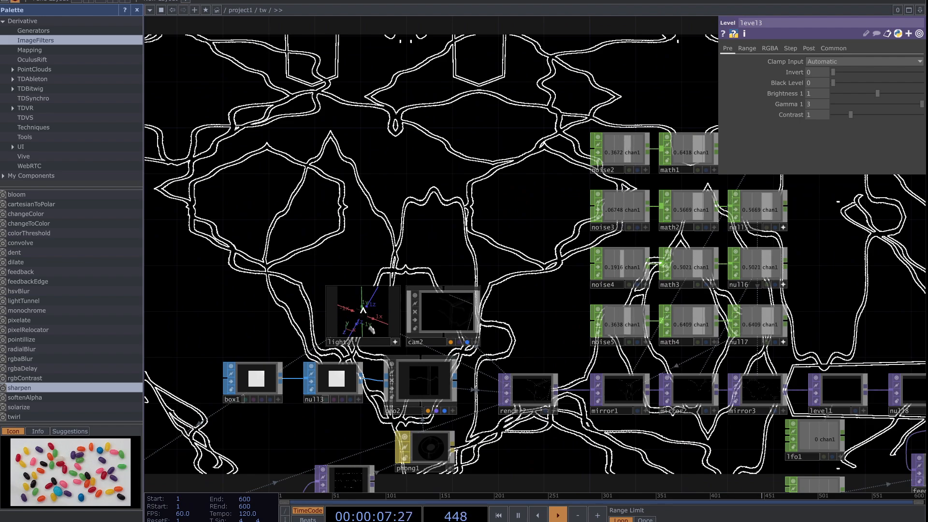
Set grid1's Rows and Columns to 12 each.
{"action": "left_click_drag", "start_coordinate": [283, 264], "coordinate": [293, 187]}
{"action": "left_click_drag", "start_coordinate": [309, 376], "coordinate": [516, 286]}
{"action": "left_click_drag", "start_coordinate": [436, 260], "coordinate": [602, 243]}
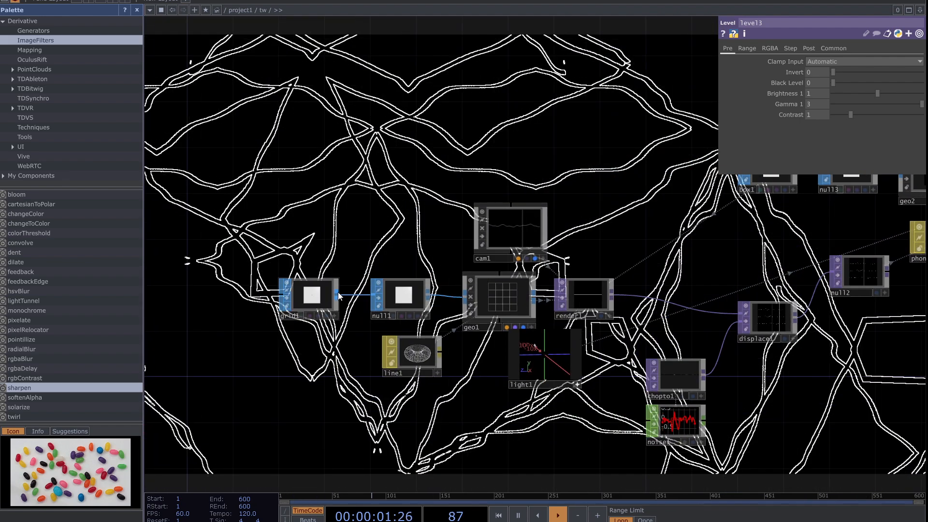
{"action": "left_click", "coordinate": [338, 296]}
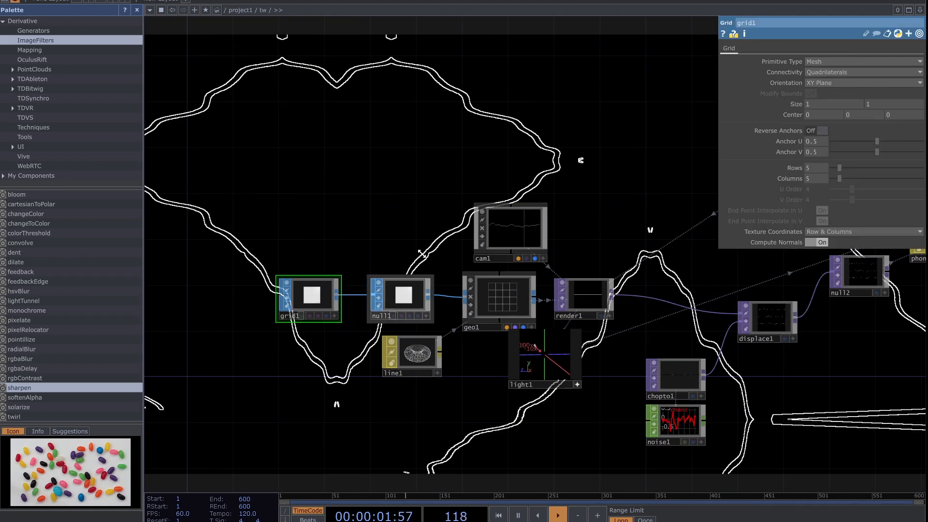
{"action": "left_click", "coordinate": [816, 169]}
{"action": "type", "text": "12"}
{"action": "key", "text": "Tab"}
{"action": "type", "text": "12"}
{"action": "key", "text": "Return"}
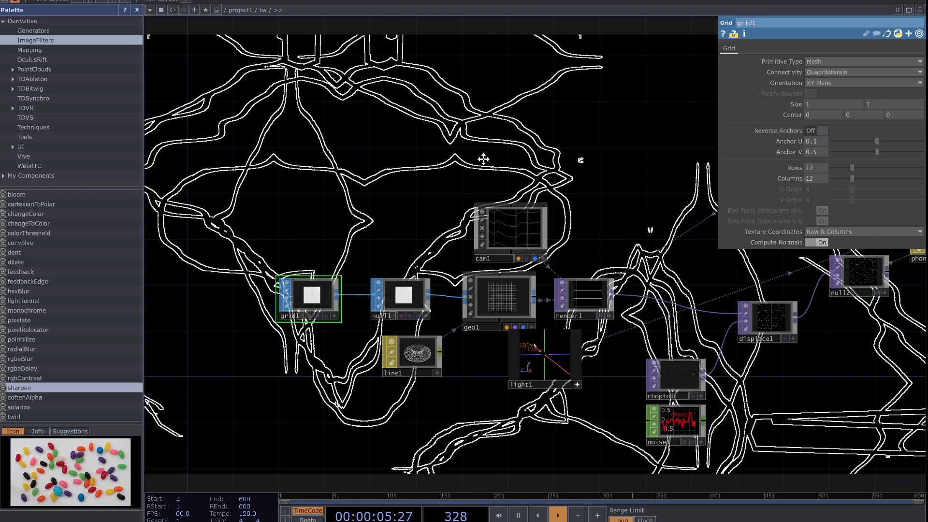
Review the background pattern and set grid1's Rows and Columns to 5 each.
{"action": "left_click_drag", "start_coordinate": [483, 159], "coordinate": [449, 353]}
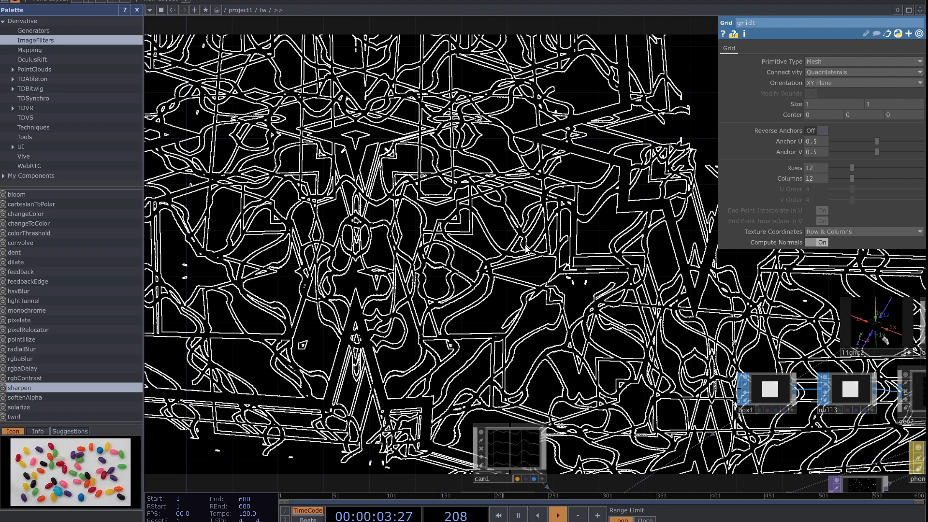
{"action": "left_click_drag", "start_coordinate": [640, 217], "coordinate": [562, 220]}
{"action": "left_click", "coordinate": [816, 168]}
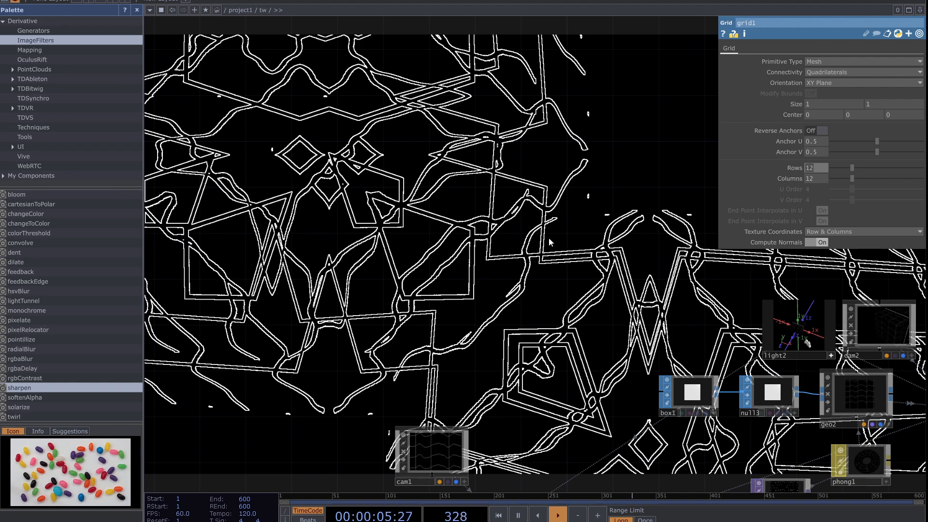
{"action": "left_click_drag", "start_coordinate": [691, 213], "coordinate": [529, 185]}
{"action": "left_click", "coordinate": [820, 170]}
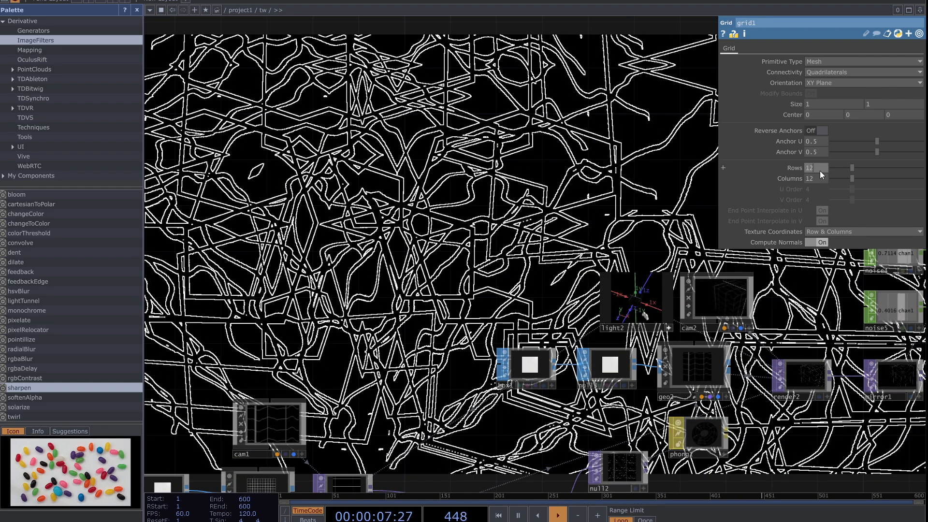
{"action": "type", "text": "5"}
{"action": "left_click", "coordinate": [812, 179]}
{"action": "type", "text": "5"}
Set grid1's Rows and Columns to 7 each.
{"action": "left_click_drag", "start_coordinate": [595, 191], "coordinate": [406, 187]}
{"action": "left_click", "coordinate": [810, 170]}
{"action": "type", "text": "7"}
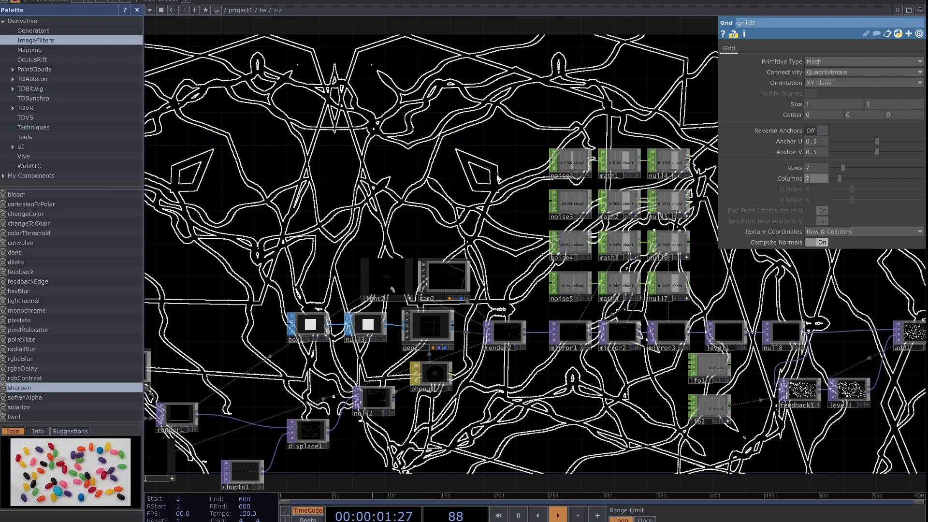
Review the pattern across the network and turn off level2's background display.
{"action": "left_click_drag", "start_coordinate": [697, 248], "coordinate": [517, 276]}
{"action": "left_click_drag", "start_coordinate": [607, 276], "coordinate": [479, 267]}
{"action": "scroll", "coordinate": [479, 267], "scroll_direction": "down", "scroll_amount": 3}
{"action": "left_click_drag", "start_coordinate": [832, 334], "coordinate": [753, 330]}
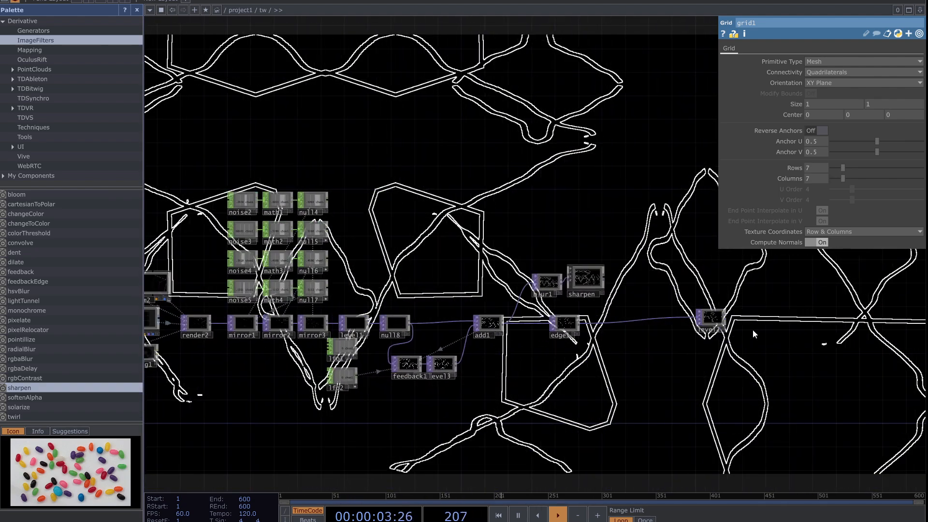
{"action": "scroll", "coordinate": [753, 331], "scroll_direction": "up", "scroll_amount": 5}
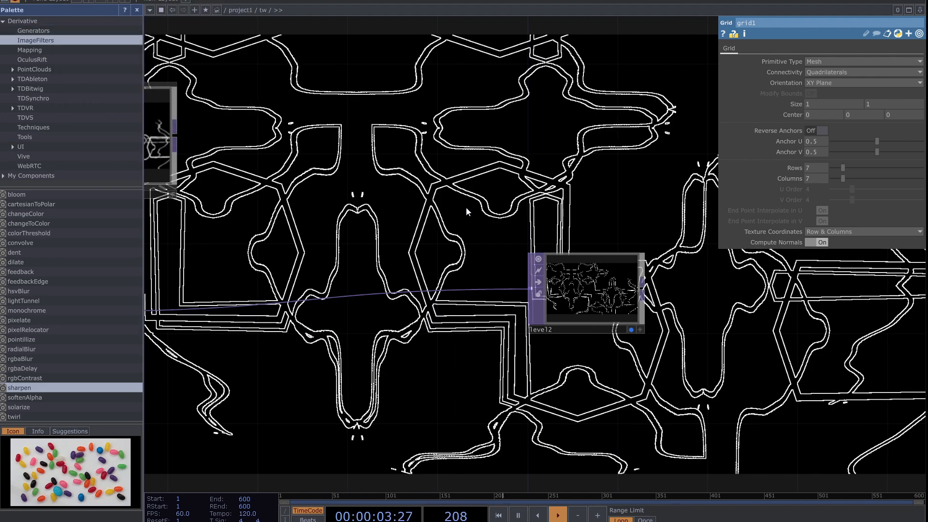
{"action": "left_click", "coordinate": [631, 328]}
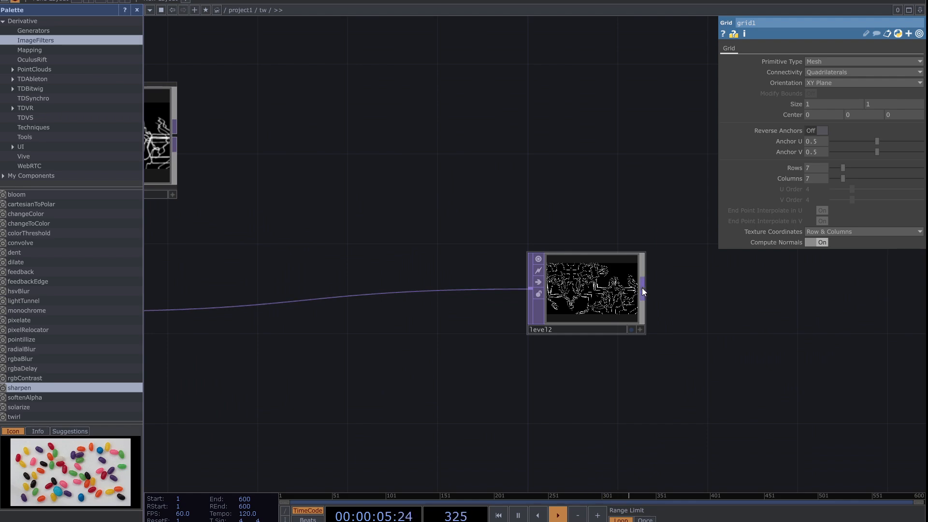
Add an Out TOP after level2 and open the output in a separate window.
{"action": "right_click", "coordinate": [642, 289]}
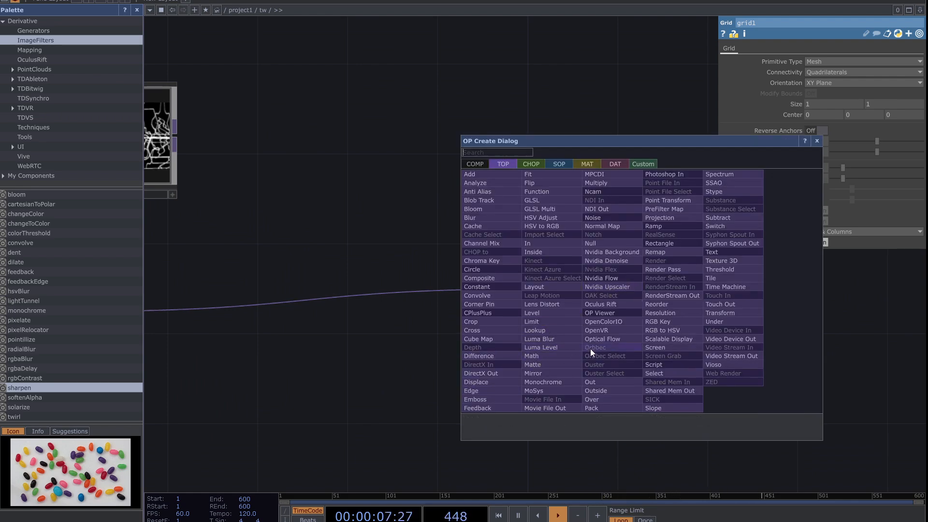
{"action": "left_click", "coordinate": [599, 382]}
{"action": "left_click", "coordinate": [727, 309]}
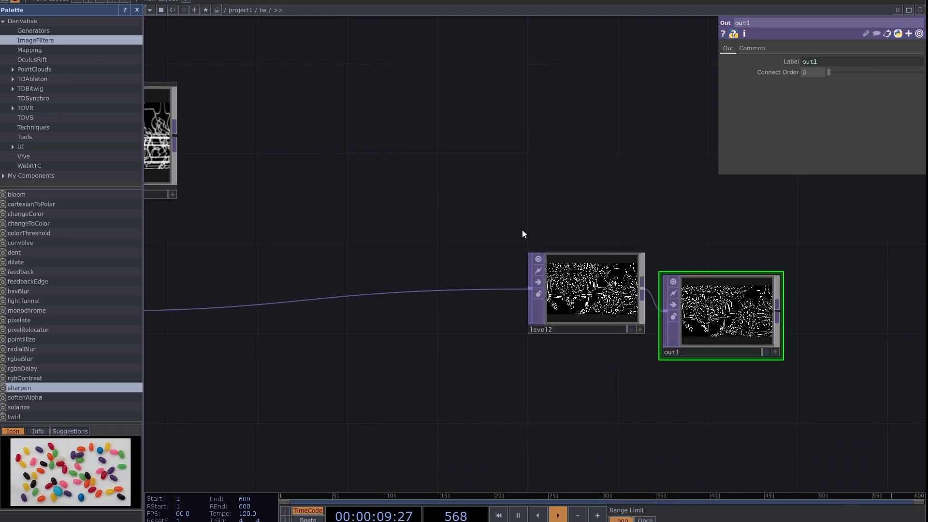
{"action": "left_click", "coordinate": [162, 10]}
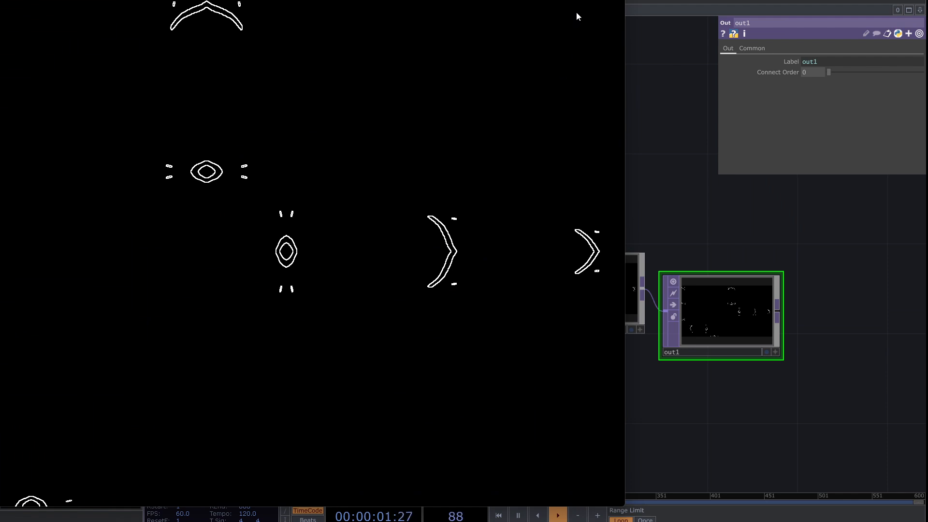